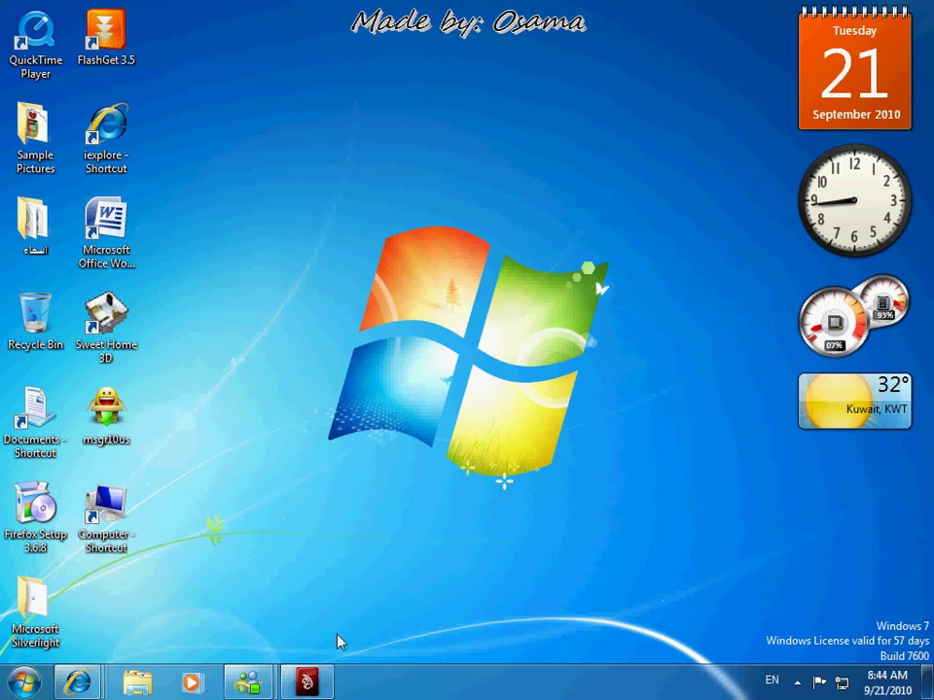
Switch to Maya and hide home_layer so only the two balcony railings remain displayed
{"action": "mouse_move", "coordinate": [323, 681]}
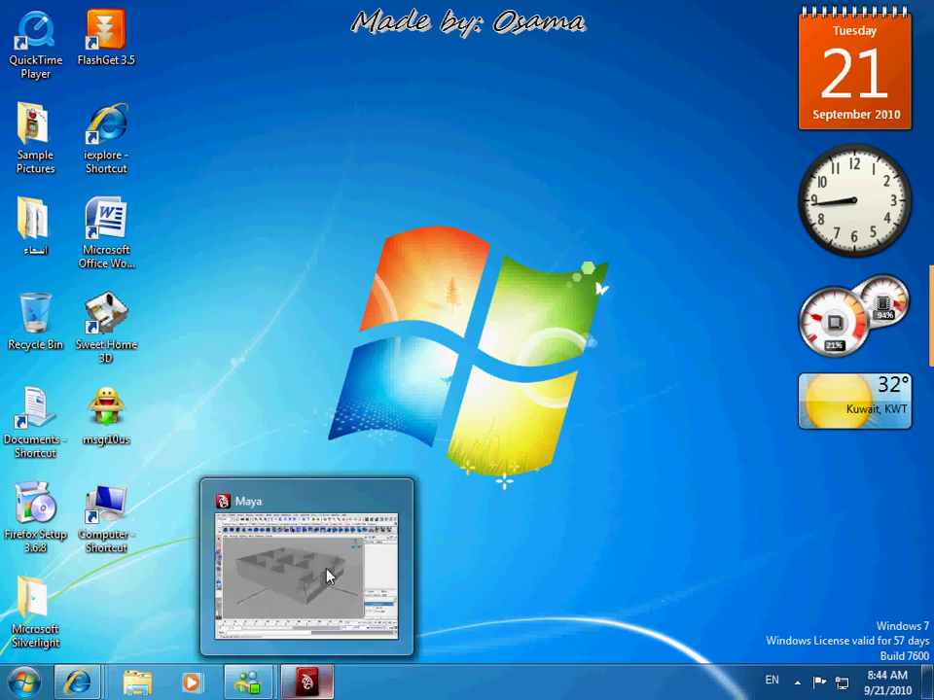
{"action": "left_click", "coordinate": [266, 502]}
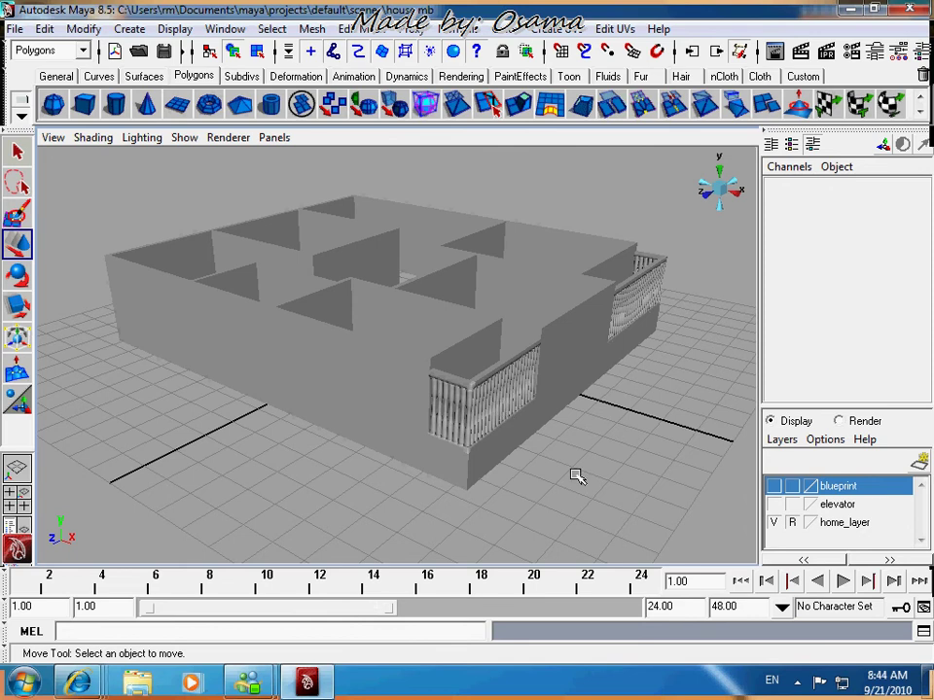
{"action": "left_click_drag", "start_coordinate": [576, 476], "coordinate": [392, 491], "text": "alt"}
{"action": "left_click_drag", "start_coordinate": [506, 467], "coordinate": [591, 339], "text": "alt"}
{"action": "left_click", "coordinate": [774, 522]}
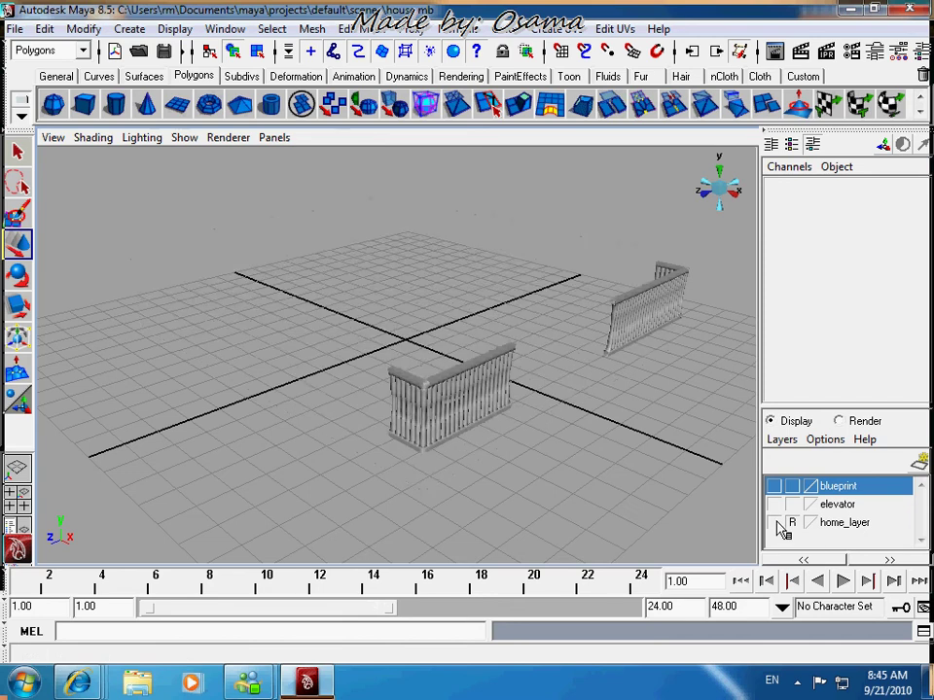
Select all parts of both balcony railings and add them to home_layer
{"action": "scroll", "coordinate": [612, 269], "scroll_direction": "down", "scroll_amount": 3}
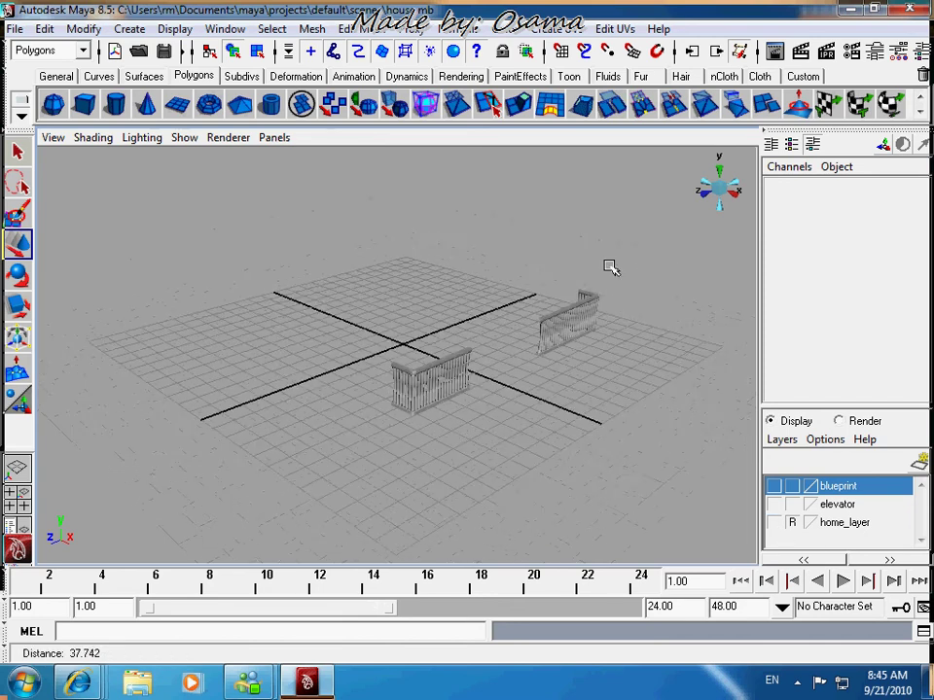
{"action": "scroll", "coordinate": [611, 267], "scroll_direction": "down", "scroll_amount": 1}
{"action": "left_click_drag", "start_coordinate": [610, 267], "coordinate": [302, 442]}
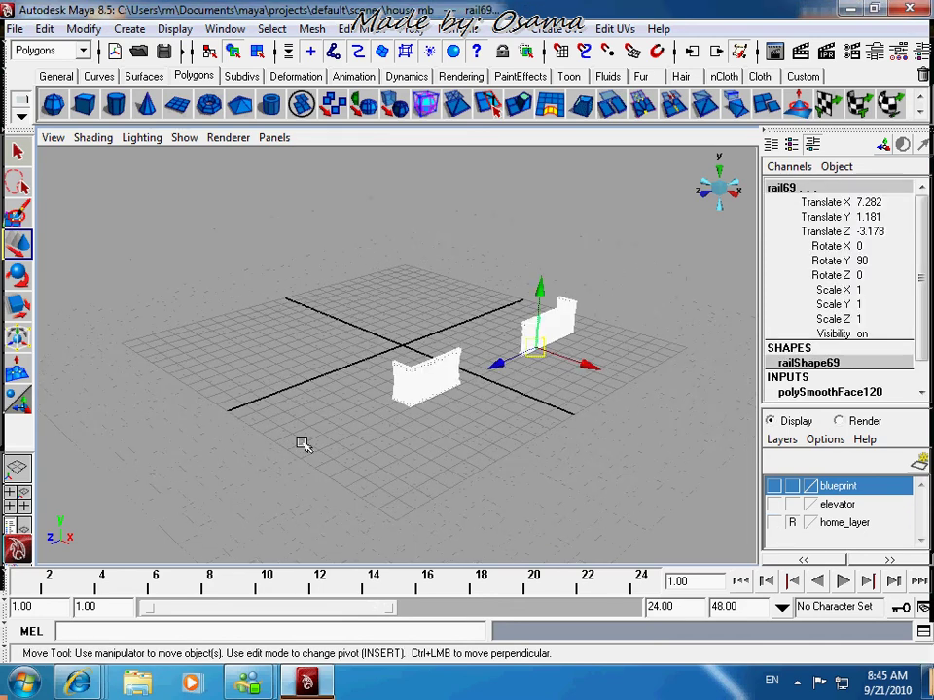
{"action": "left_click", "coordinate": [796, 525]}
{"action": "right_click", "coordinate": [796, 525]}
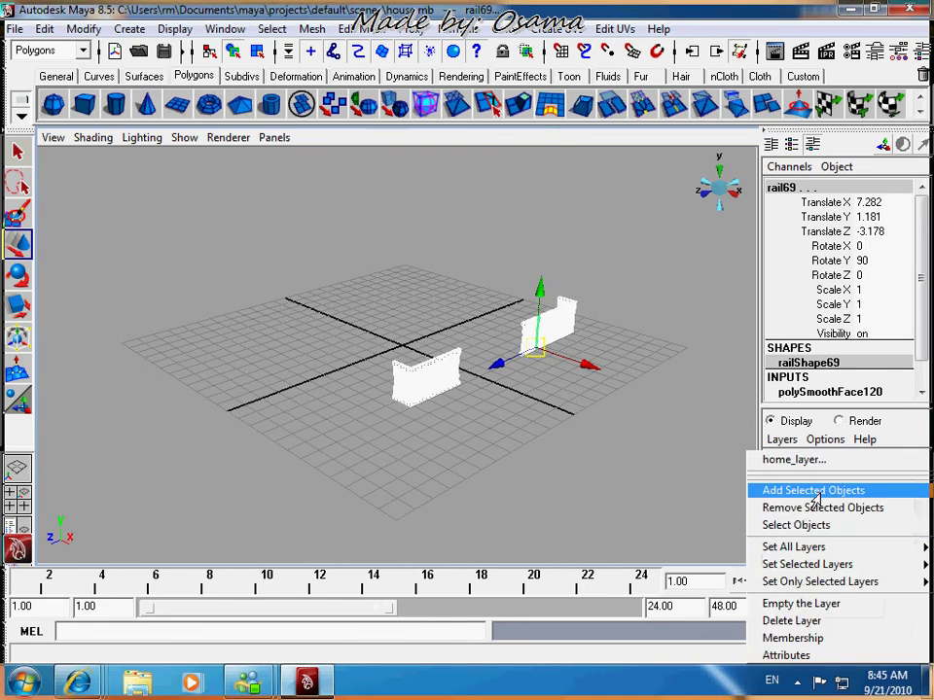
{"action": "left_click", "coordinate": [818, 491]}
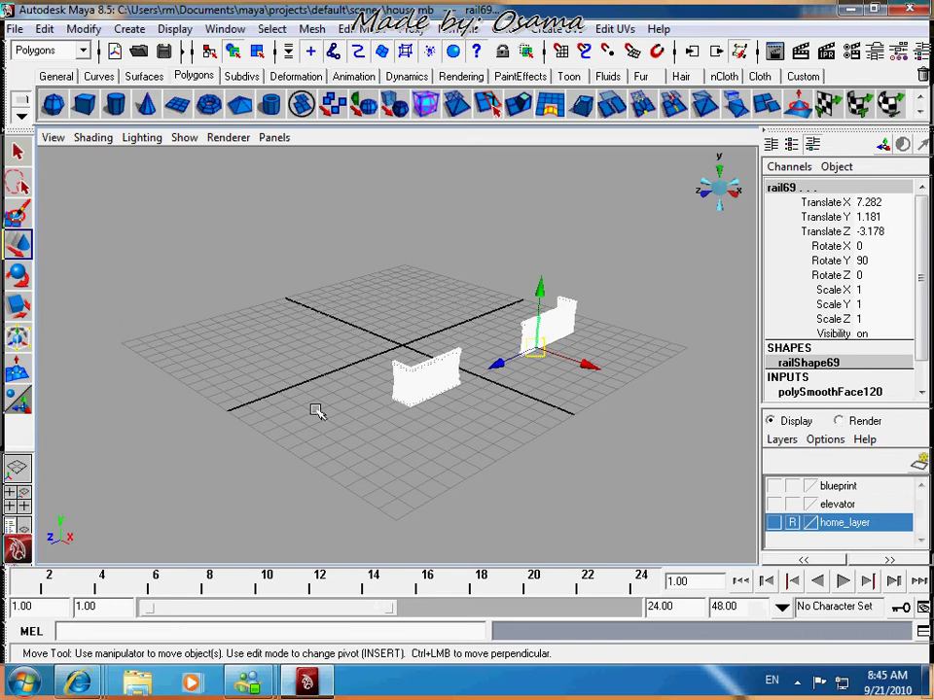
{"action": "right_click", "coordinate": [807, 523]}
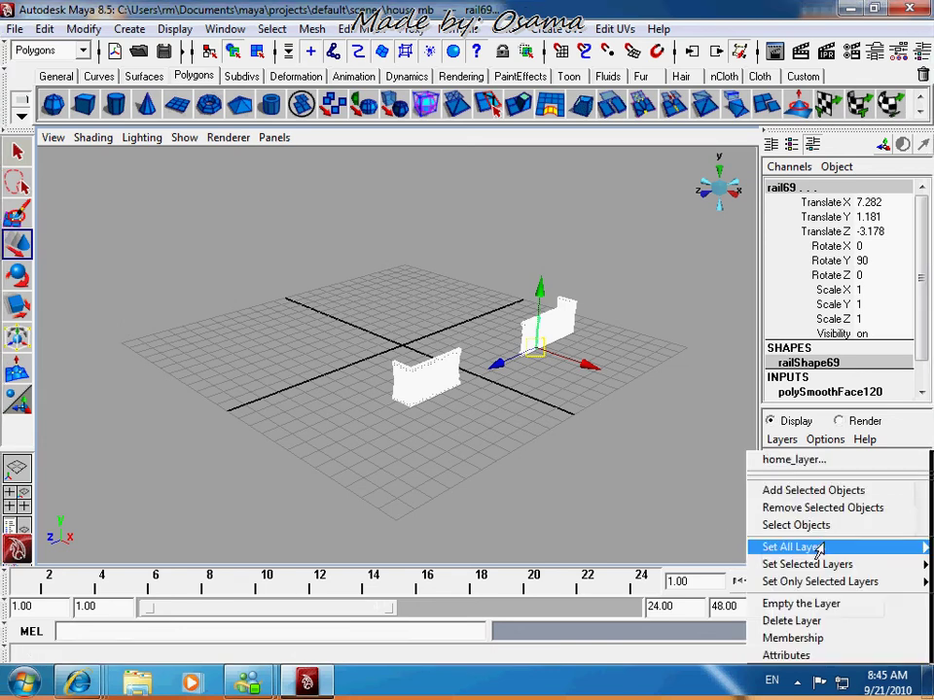
{"action": "left_click", "coordinate": [812, 491]}
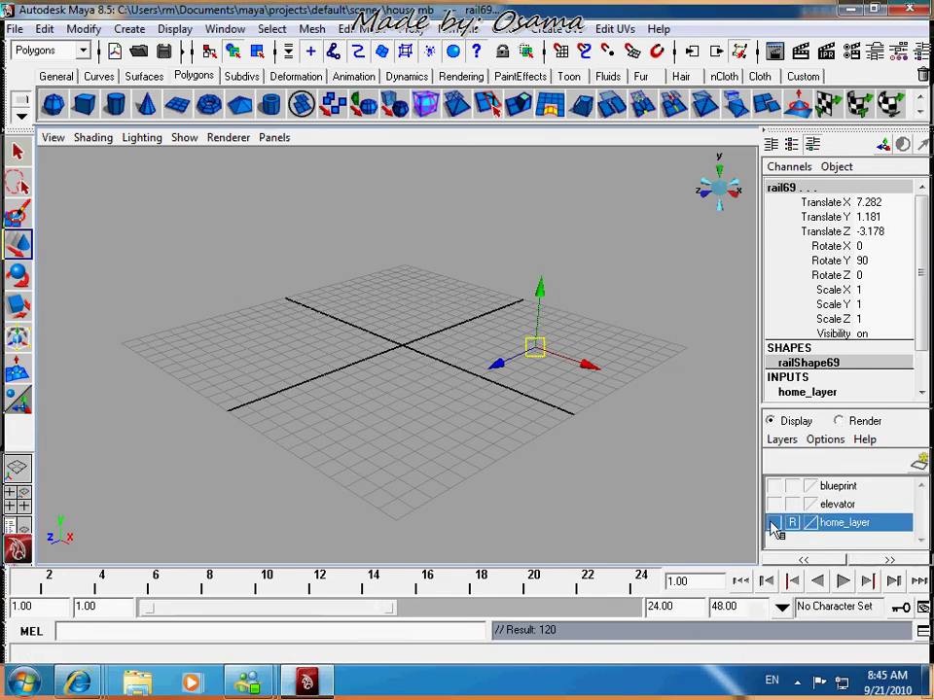
Show home_layer again and keep its display type set to Reference
{"action": "left_click", "coordinate": [774, 523]}
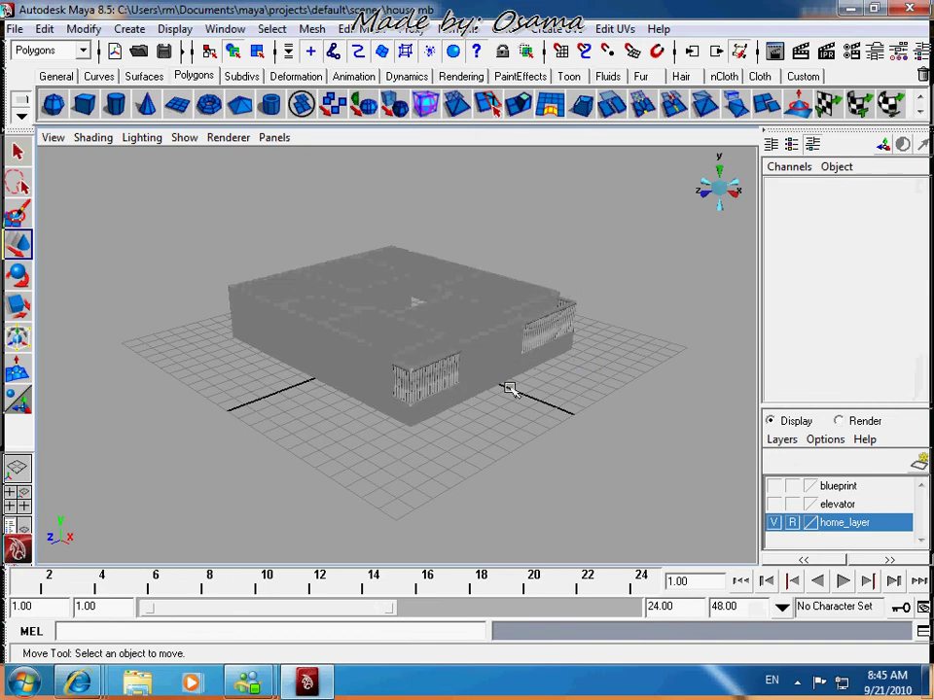
{"action": "left_click", "coordinate": [793, 523]}
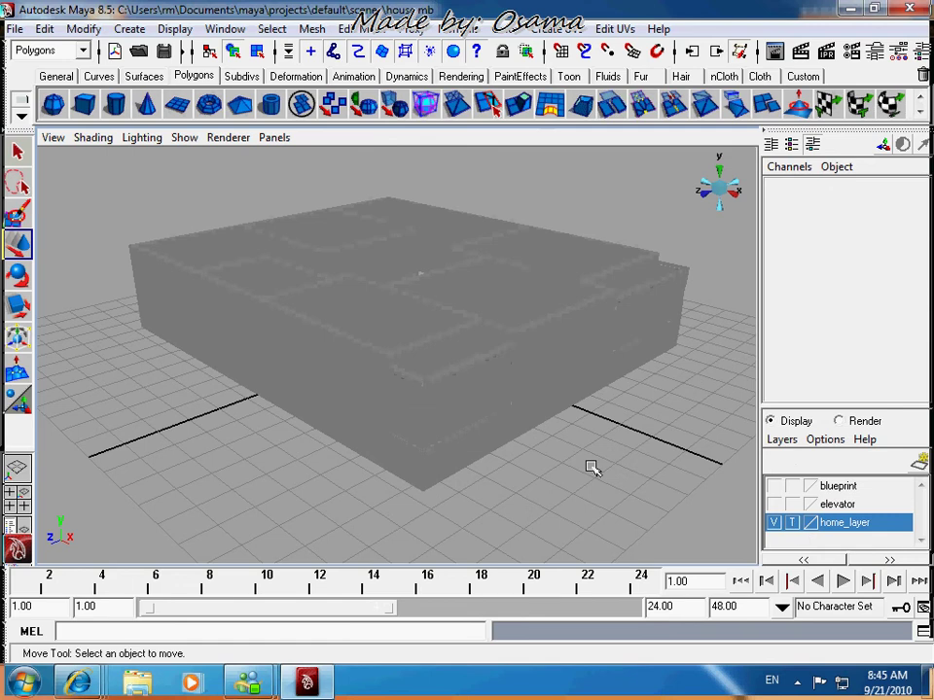
{"action": "left_click", "coordinate": [793, 525]}
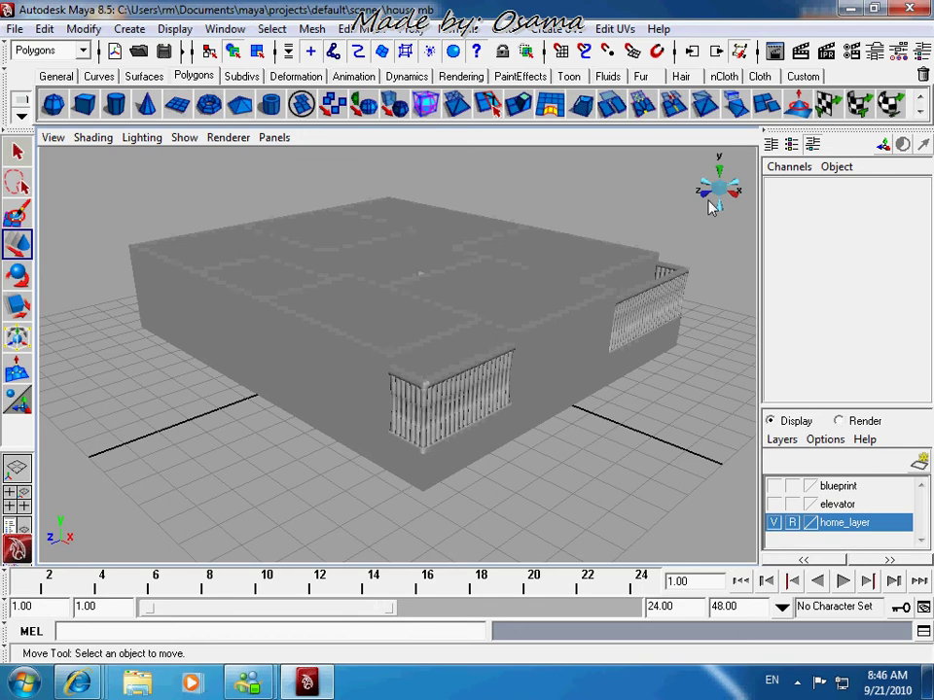
{"action": "left_click", "coordinate": [306, 684]}
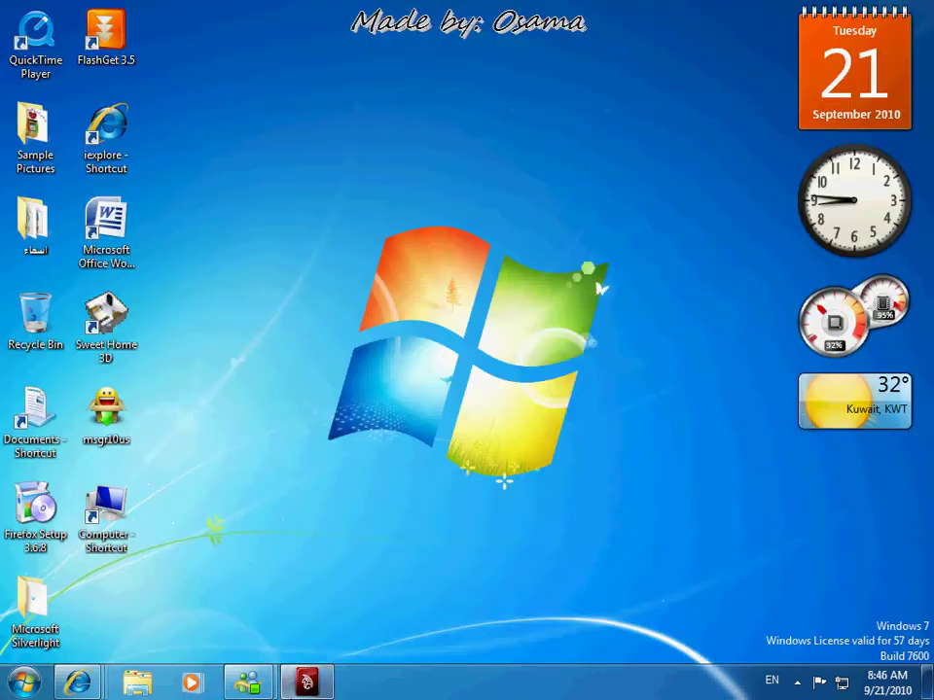
{"action": "left_click", "coordinate": [299, 696]}
{"action": "left_click_drag", "start_coordinate": [472, 356], "coordinate": [623, 457], "text": "alt"}
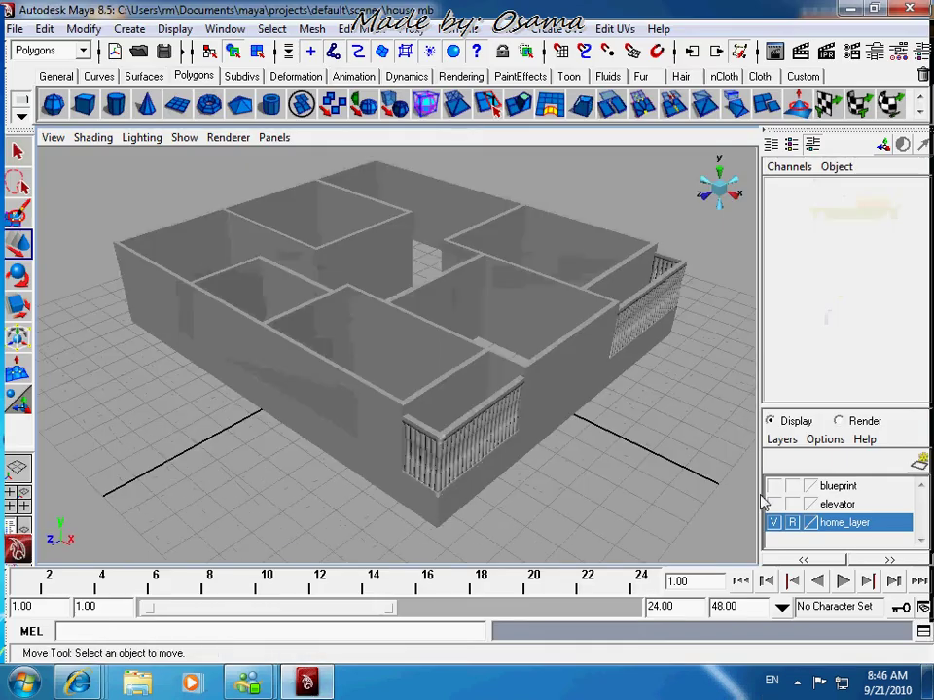
{"action": "left_click", "coordinate": [775, 522]}
{"action": "left_click", "coordinate": [775, 522]}
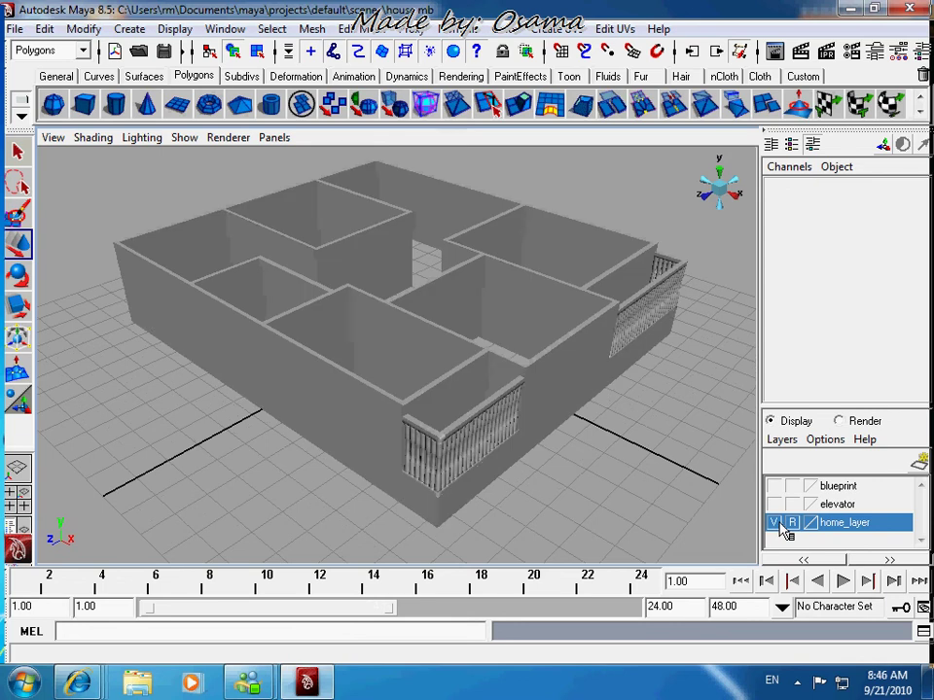
{"action": "left_click_drag", "start_coordinate": [652, 454], "coordinate": [378, 435], "text": "alt"}
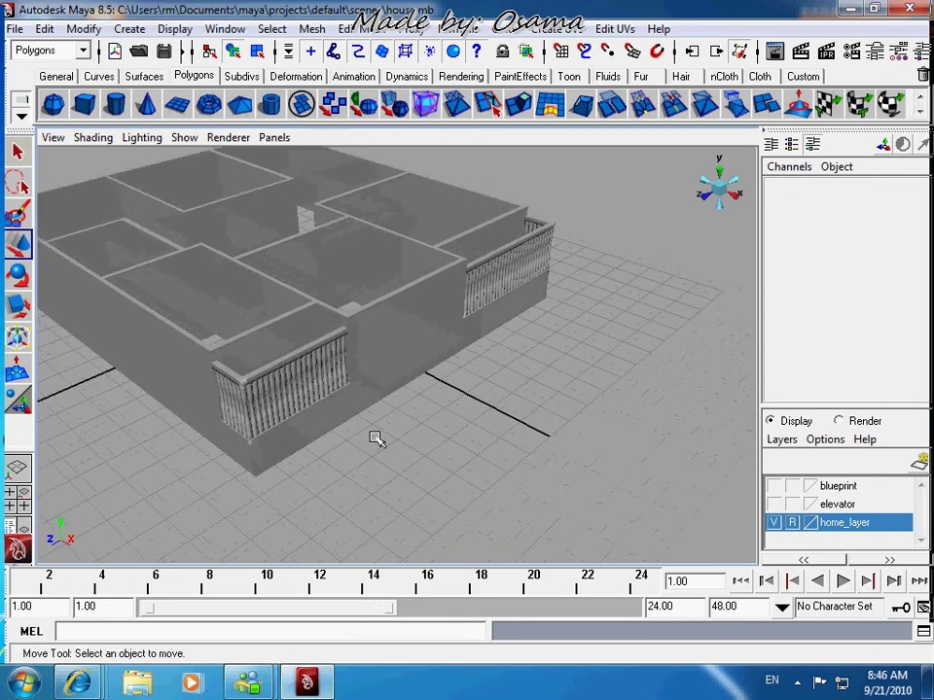
In the right side view in wireframe, draw a polygon cube about 2.03 by 1.3 units and 0.19 thick between the two railings
{"action": "left_click", "coordinate": [736, 193]}
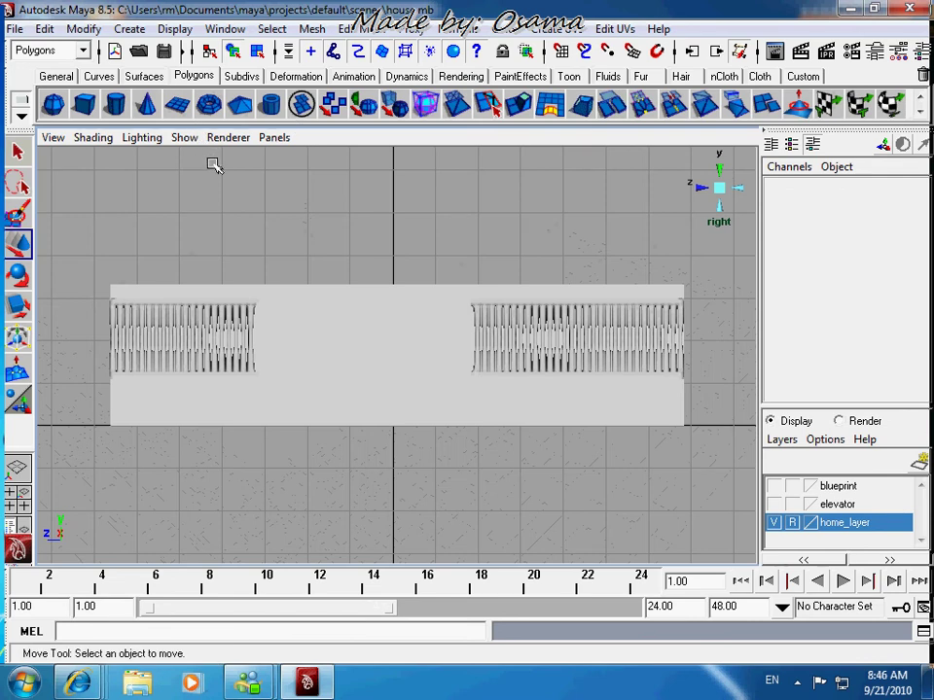
{"action": "key", "text": "4"}
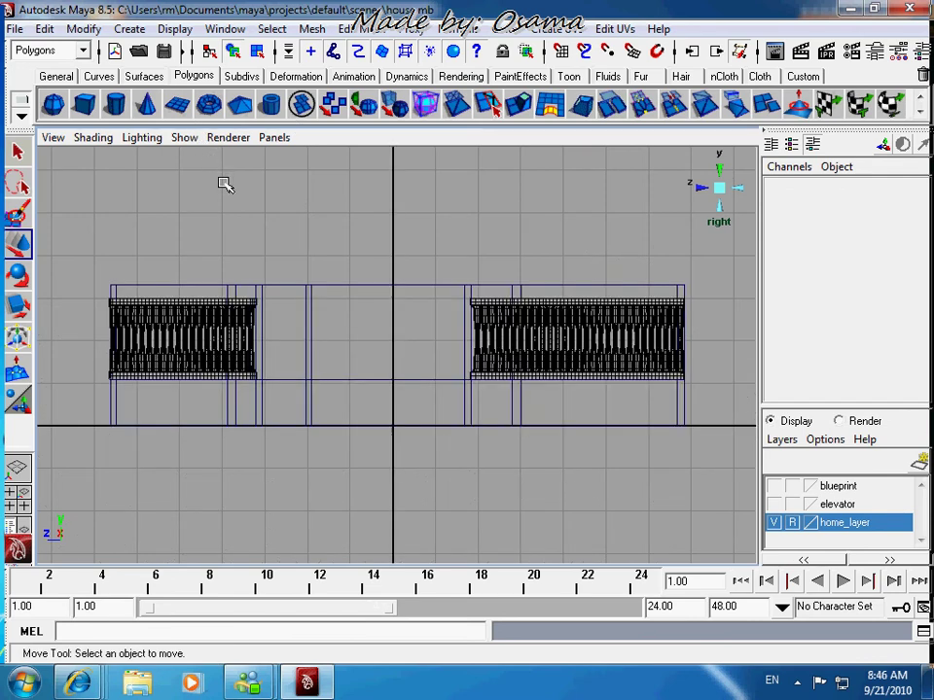
{"action": "left_click", "coordinate": [84, 104]}
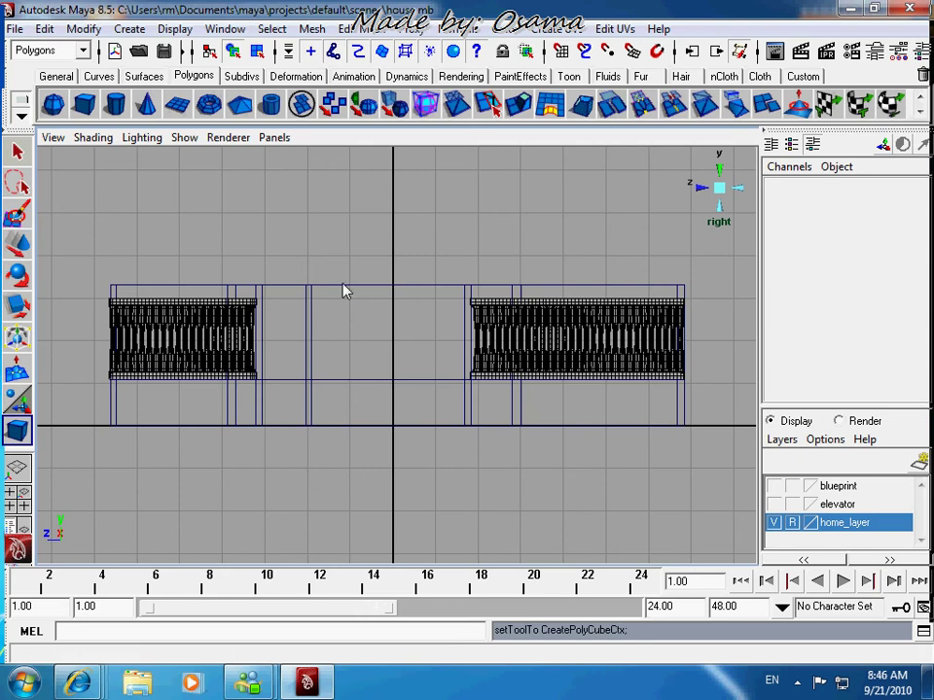
{"action": "left_click_drag", "start_coordinate": [355, 313], "coordinate": [442, 352]}
In shaded perspective, move the cube along X to about 7.2, into the outer wall between the balconies
{"action": "left_click", "coordinate": [720, 189]}
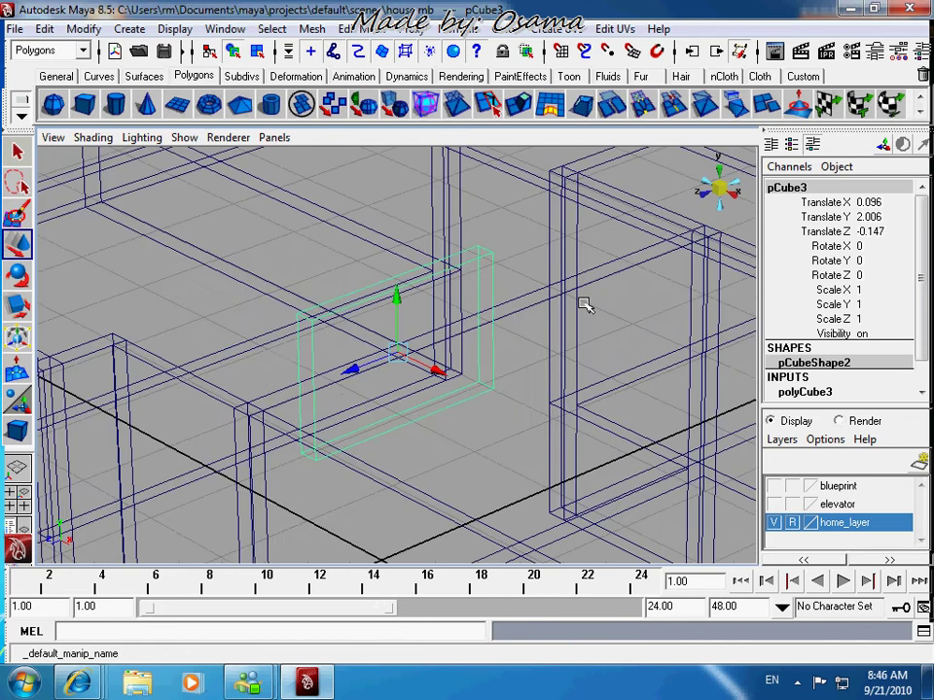
{"action": "scroll", "coordinate": [407, 409], "scroll_direction": "down", "scroll_amount": 1}
{"action": "key", "text": "5"}
{"action": "scroll", "coordinate": [440, 366], "scroll_direction": "down", "scroll_amount": 5}
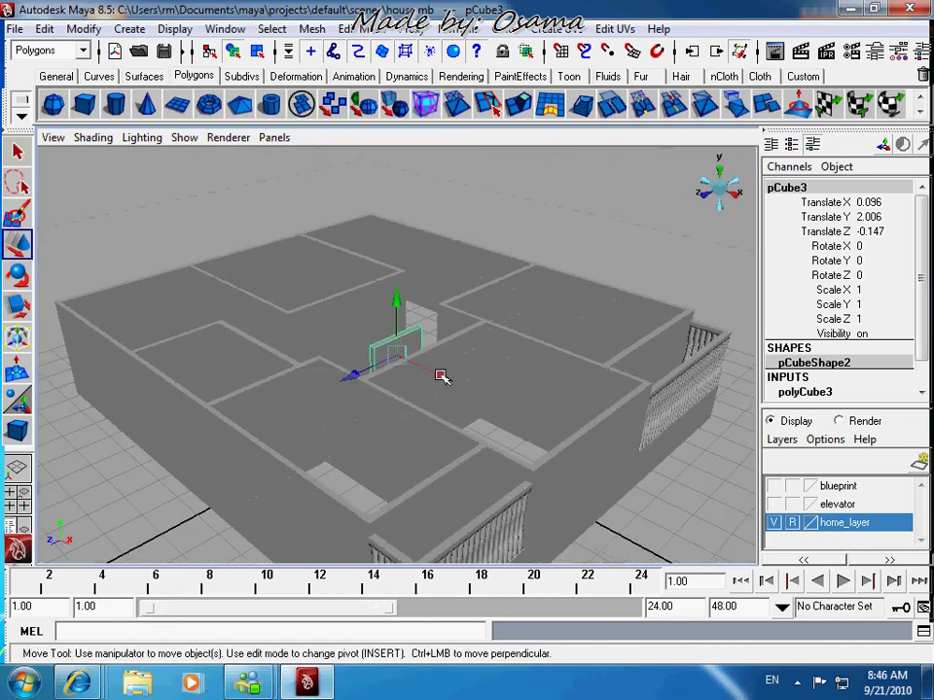
{"action": "left_click_drag", "start_coordinate": [441, 376], "coordinate": [671, 469]}
{"action": "middle_click_drag", "start_coordinate": [597, 379], "coordinate": [601, 362], "text": "alt"}
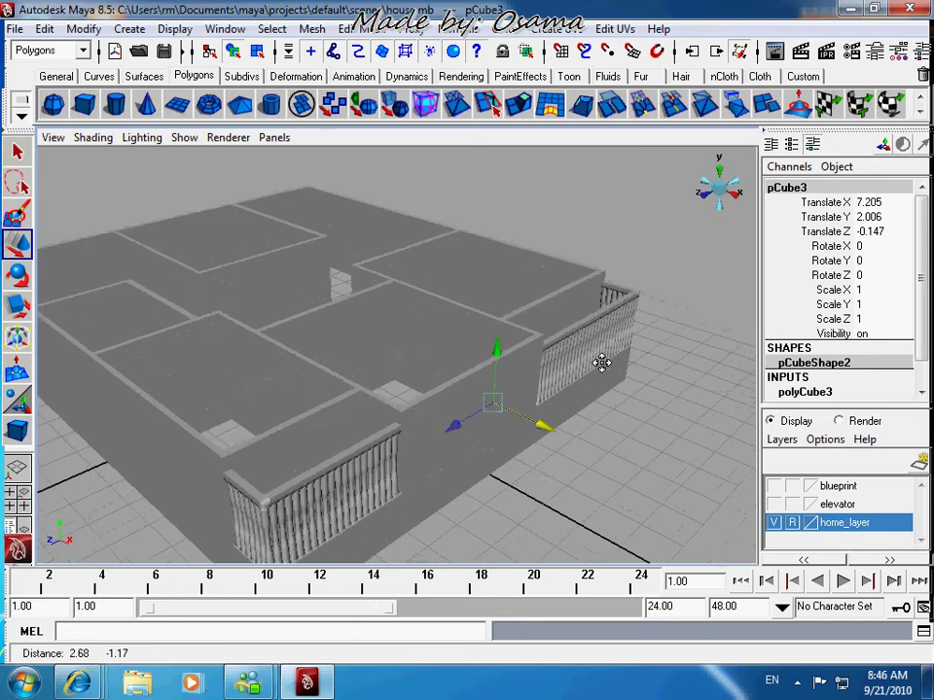
Centre the cube across the outer wall's thickness in the top view by moving it to about 7.28 in X
{"action": "left_click", "coordinate": [719, 173]}
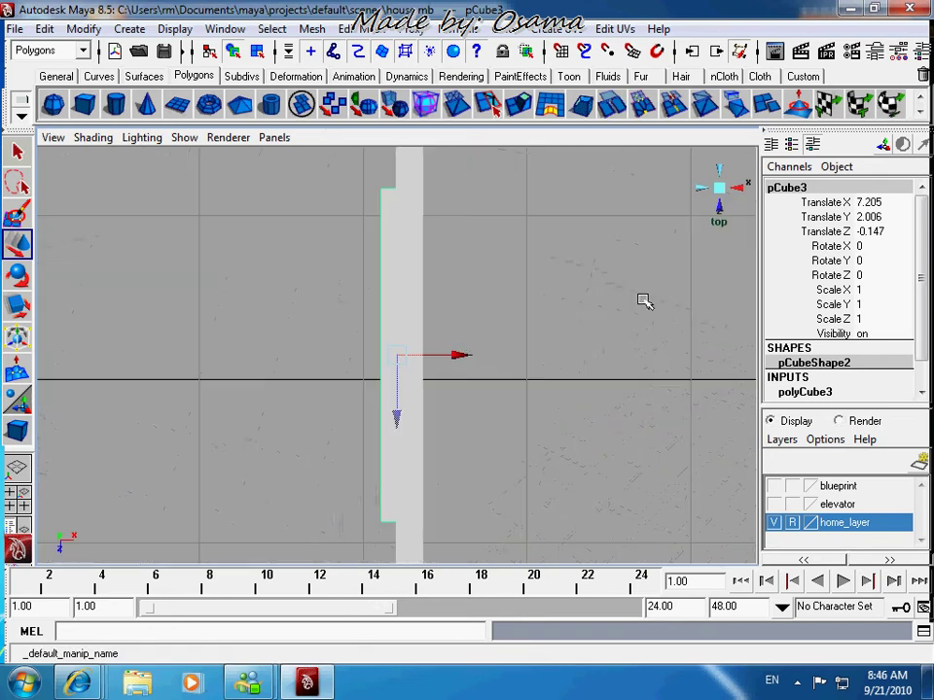
{"action": "left_click", "coordinate": [457, 356]}
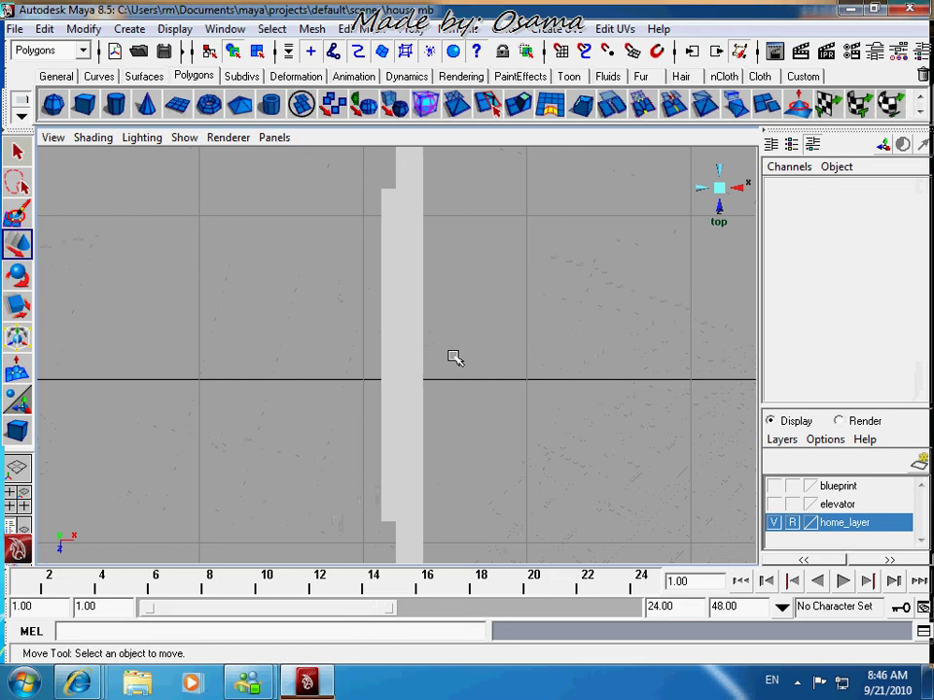
{"action": "left_click", "coordinate": [385, 358]}
{"action": "left_click_drag", "start_coordinate": [453, 354], "coordinate": [471, 355]}
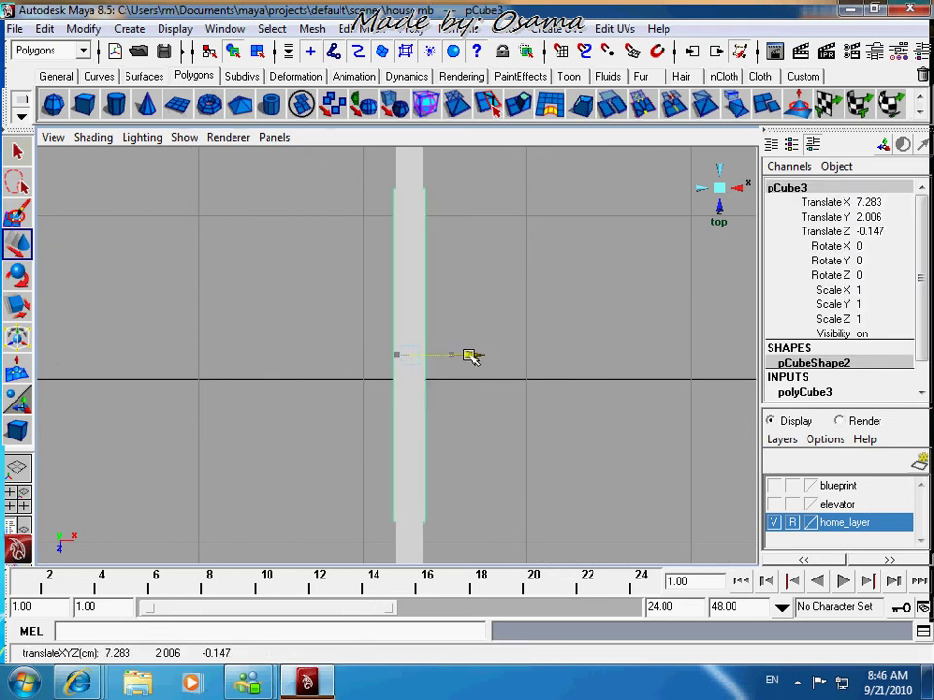
Reposition the cube on the wall face in the right side view, to about 2.16 in Y and 0.31 in Z
{"action": "left_click", "coordinate": [717, 192]}
{"action": "scroll", "coordinate": [507, 317], "scroll_direction": "down", "scroll_amount": 5}
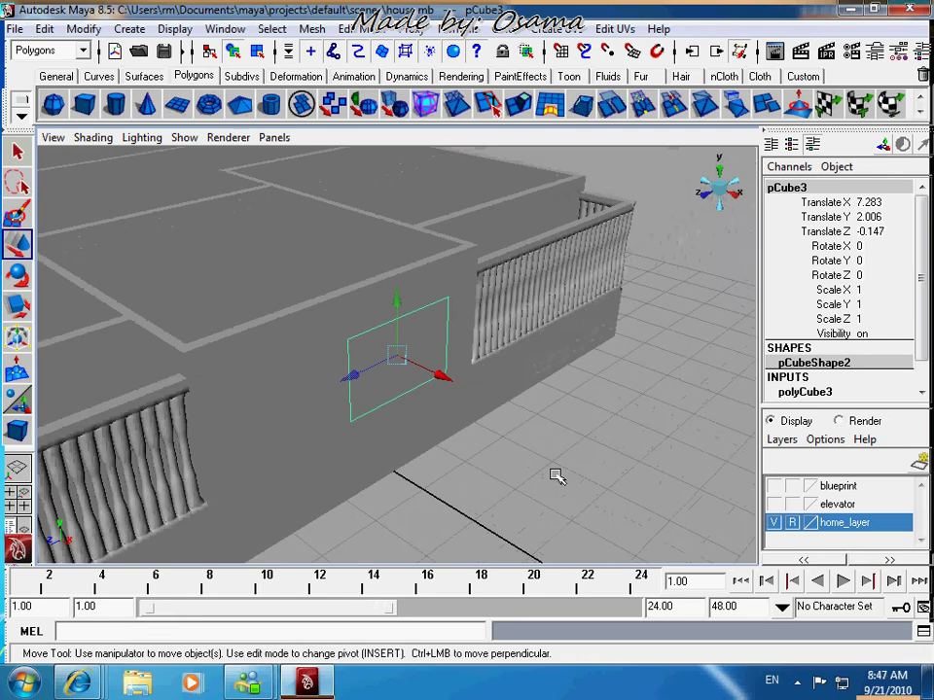
{"action": "right_click_drag", "start_coordinate": [556, 475], "coordinate": [525, 448], "text": "alt"}
{"action": "left_click_drag", "start_coordinate": [560, 446], "coordinate": [523, 443], "text": "alt"}
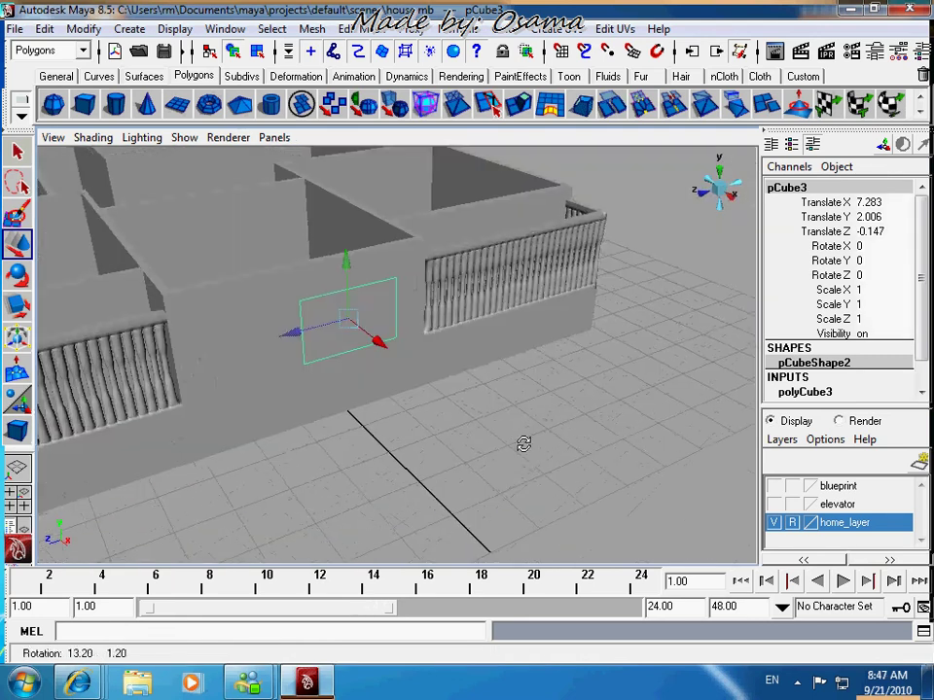
{"action": "left_click", "coordinate": [728, 194]}
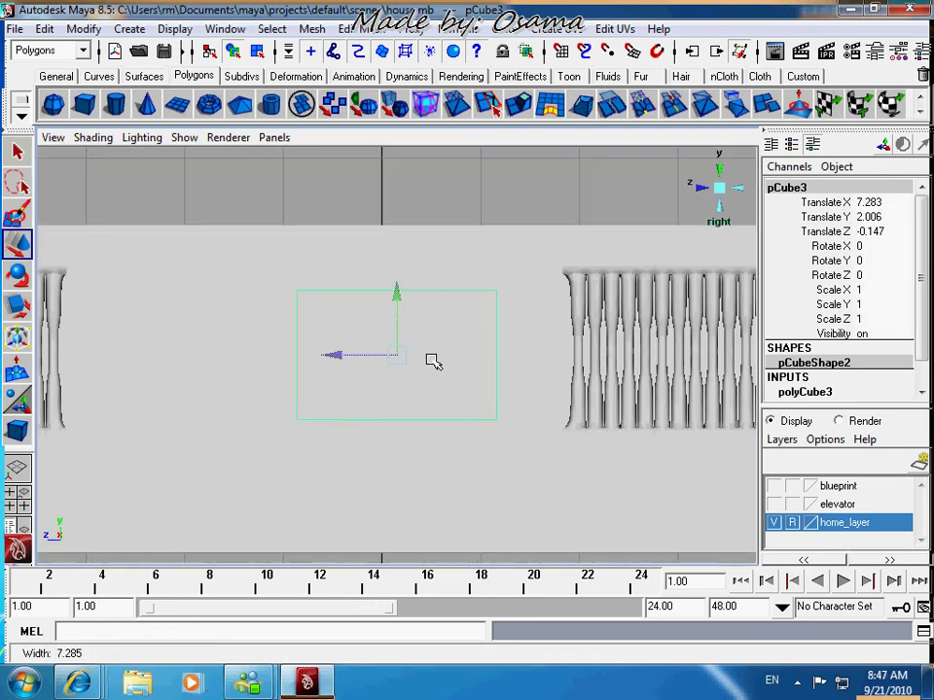
{"action": "right_click_drag", "start_coordinate": [433, 362], "coordinate": [392, 354], "text": "alt"}
{"action": "left_click_drag", "start_coordinate": [392, 354], "coordinate": [367, 347]}
Open the cube's polyCube3 creation attributes and set its depth to 2
{"action": "scroll", "coordinate": [812, 356], "scroll_direction": "down", "scroll_amount": 2}
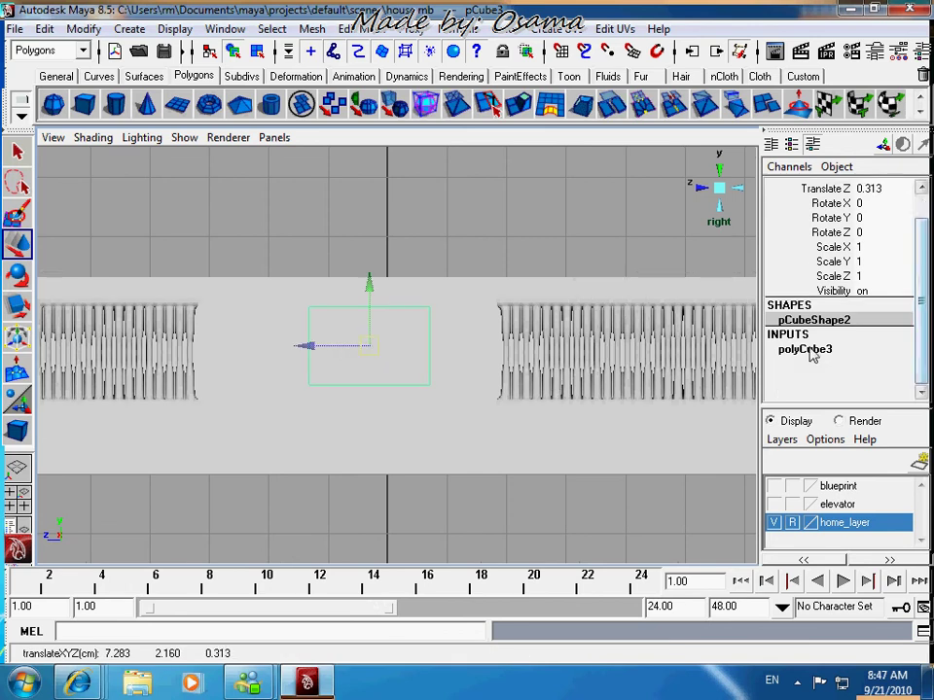
{"action": "left_click", "coordinate": [803, 349]}
{"action": "scroll", "coordinate": [864, 302], "scroll_direction": "down", "scroll_amount": 3}
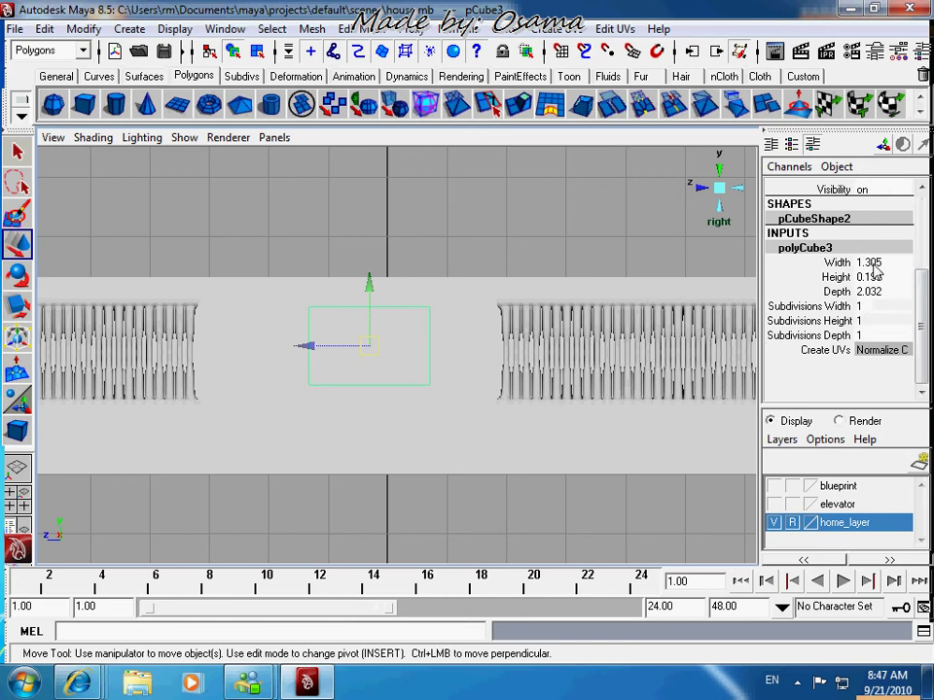
{"action": "scroll", "coordinate": [875, 269], "scroll_direction": "up", "scroll_amount": 1}
{"action": "double_click", "coordinate": [888, 276]}
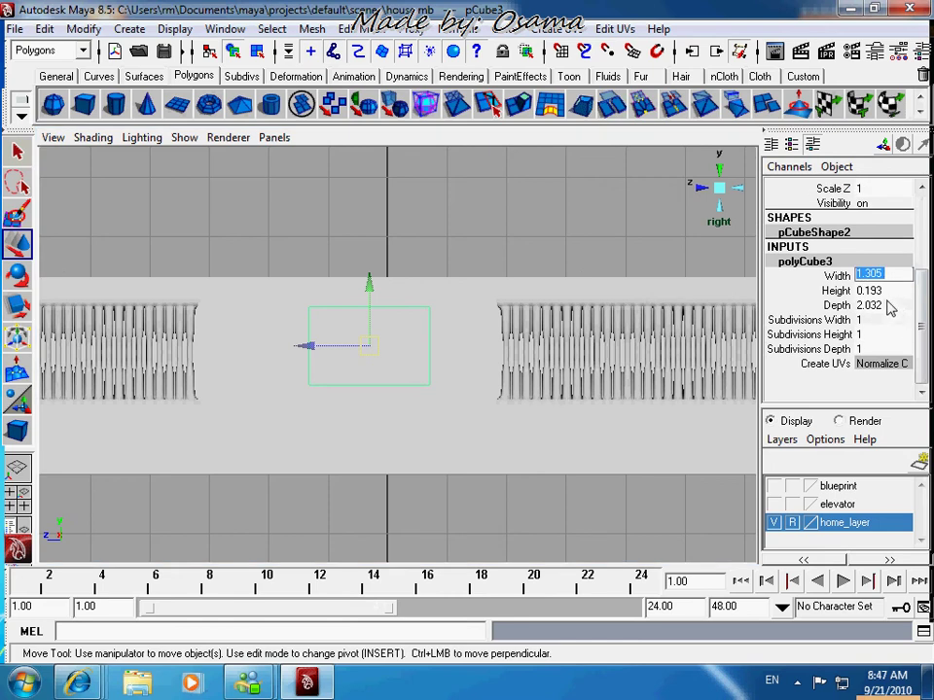
{"action": "double_click", "coordinate": [875, 305]}
{"action": "type", "text": "2"}
{"action": "key", "text": "Return"}
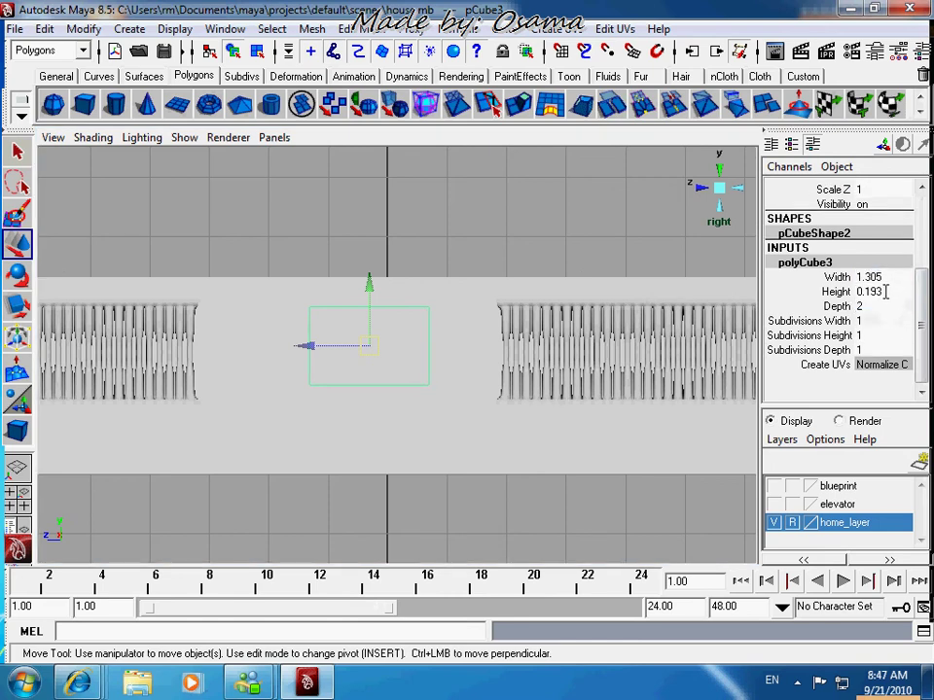
Set the cube's height to 0.2 in its creation attributes
{"action": "double_click", "coordinate": [885, 291]}
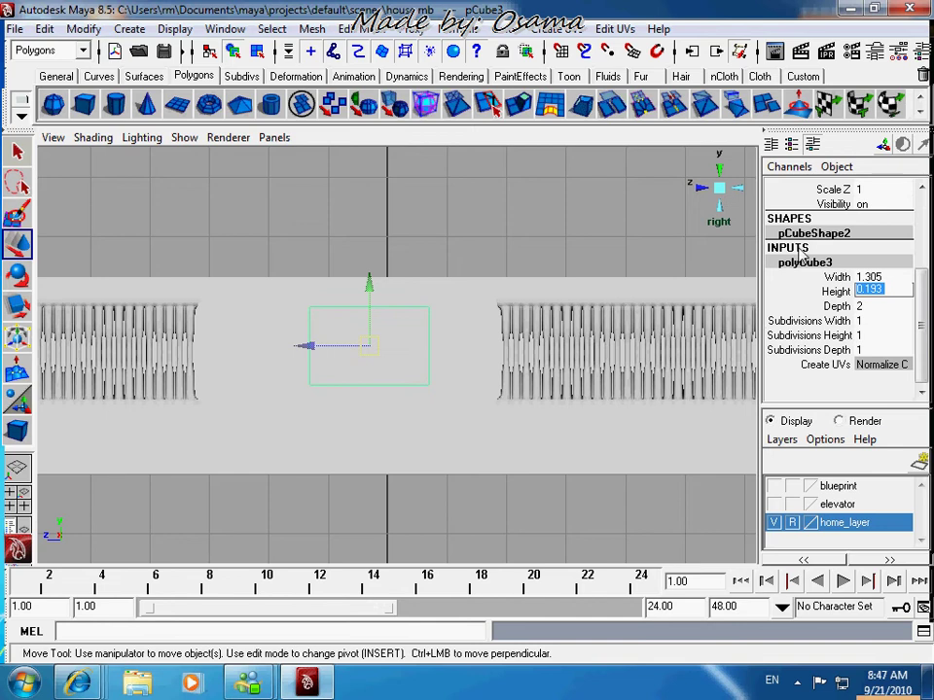
{"action": "type", "text": "1"}
{"action": "type", "text": "0.2"}
{"action": "key", "text": "Return"}
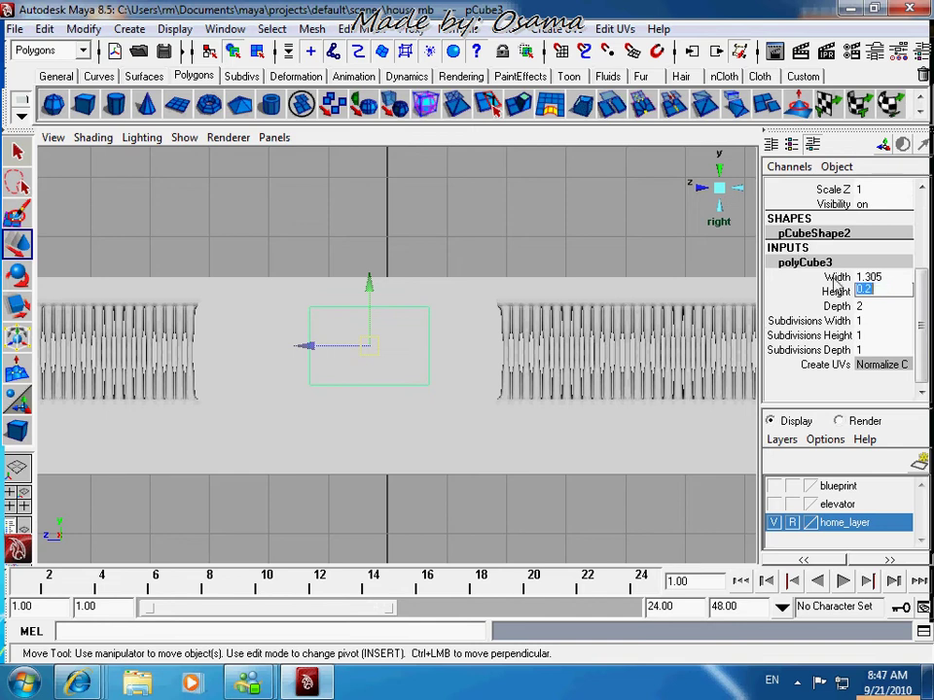
Set the cube's width to 1.5 in its creation attributes
{"action": "left_click", "coordinate": [901, 276]}
{"action": "type", "text": "1."}
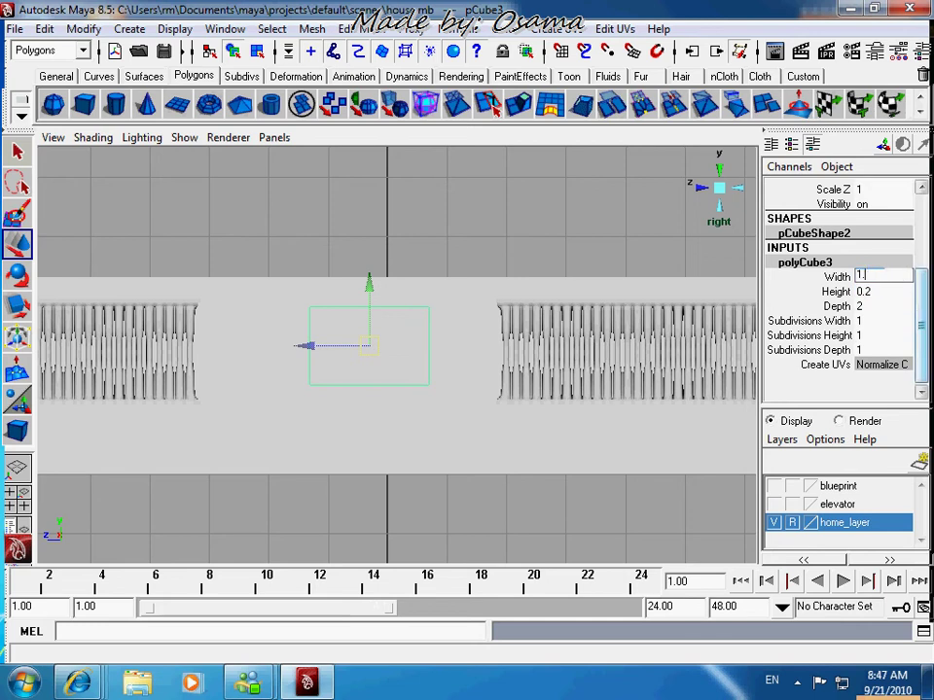
{"action": "type", "text": "5"}
{"action": "key", "text": "Return"}
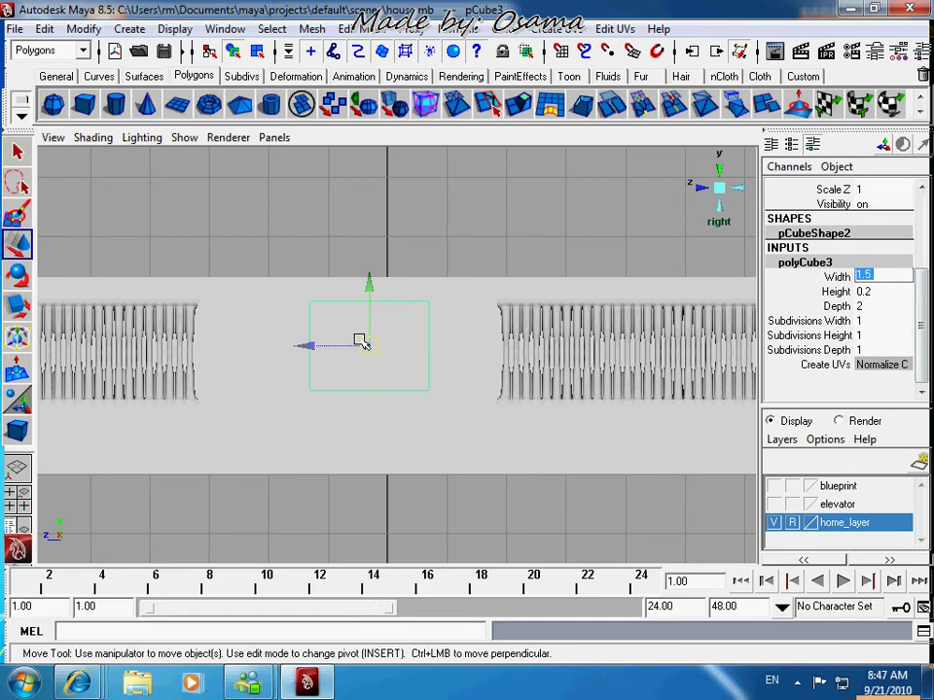
Slide the cube along the wall between the two balcony railings to about 0.715 in Z
{"action": "left_click_drag", "start_coordinate": [304, 345], "coordinate": [295, 344]}
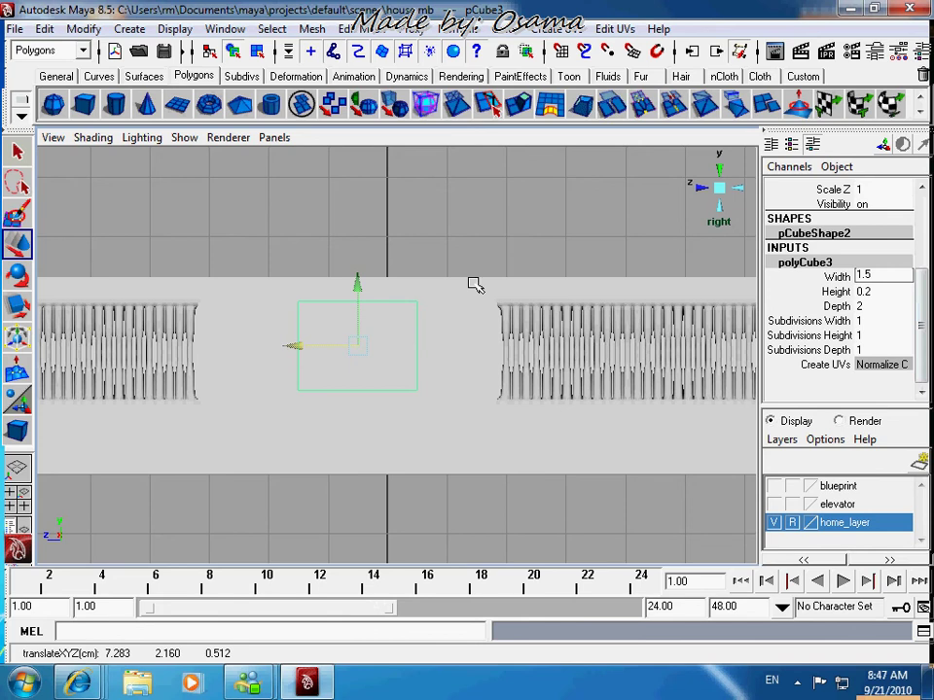
{"action": "left_click", "coordinate": [726, 190]}
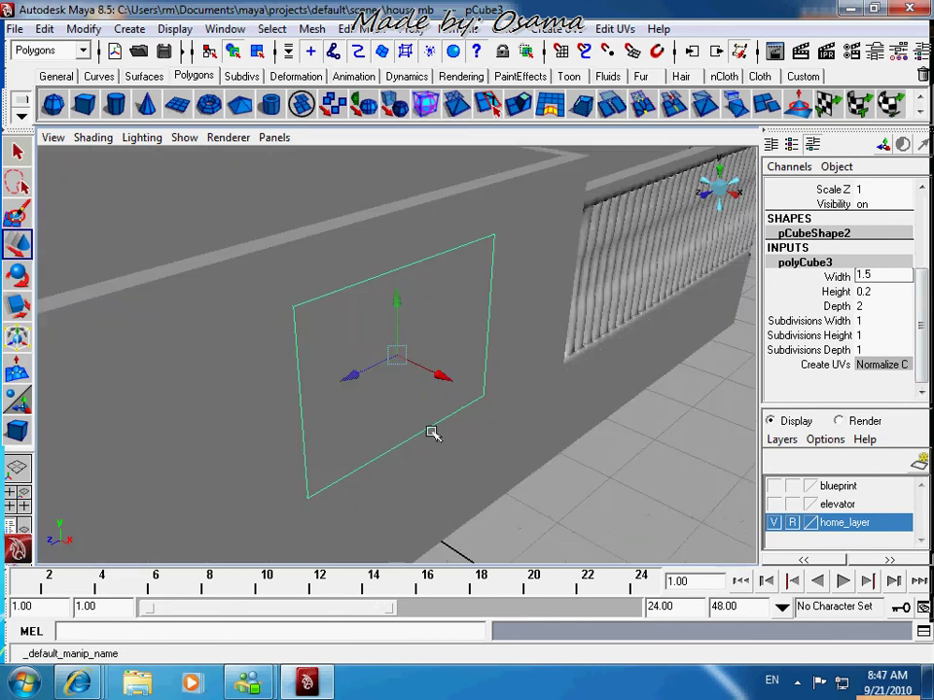
{"action": "left_click_drag", "start_coordinate": [432, 432], "coordinate": [381, 493], "text": "alt"}
{"action": "left_click_drag", "start_coordinate": [354, 369], "coordinate": [341, 374]}
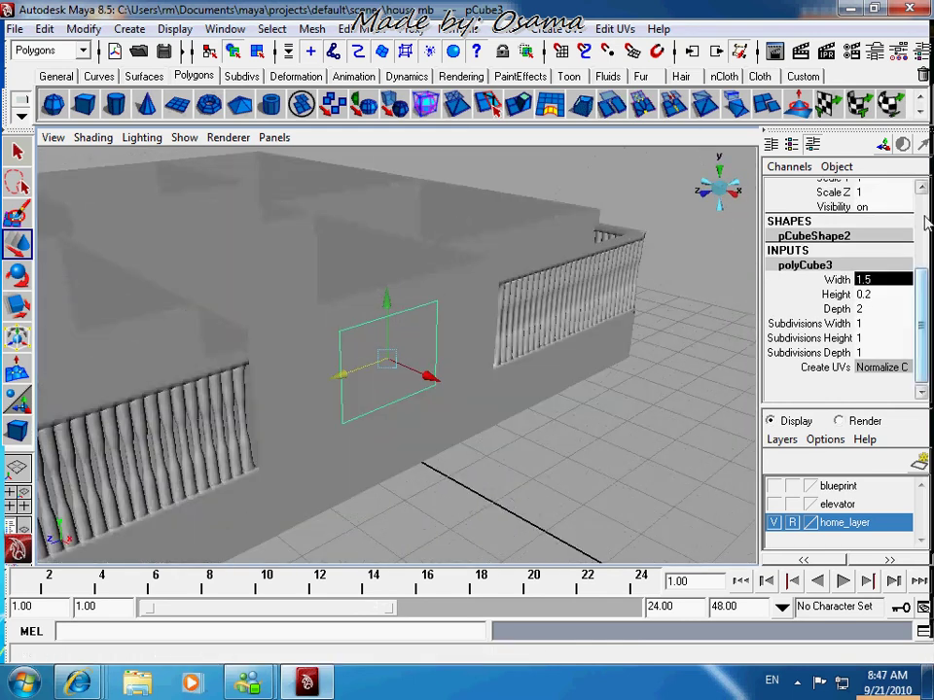
Rename the cube as window_frame
{"action": "scroll", "coordinate": [847, 185], "scroll_direction": "up", "scroll_amount": 3}
{"action": "left_click", "coordinate": [846, 185]}
{"action": "type", "text": "window"}
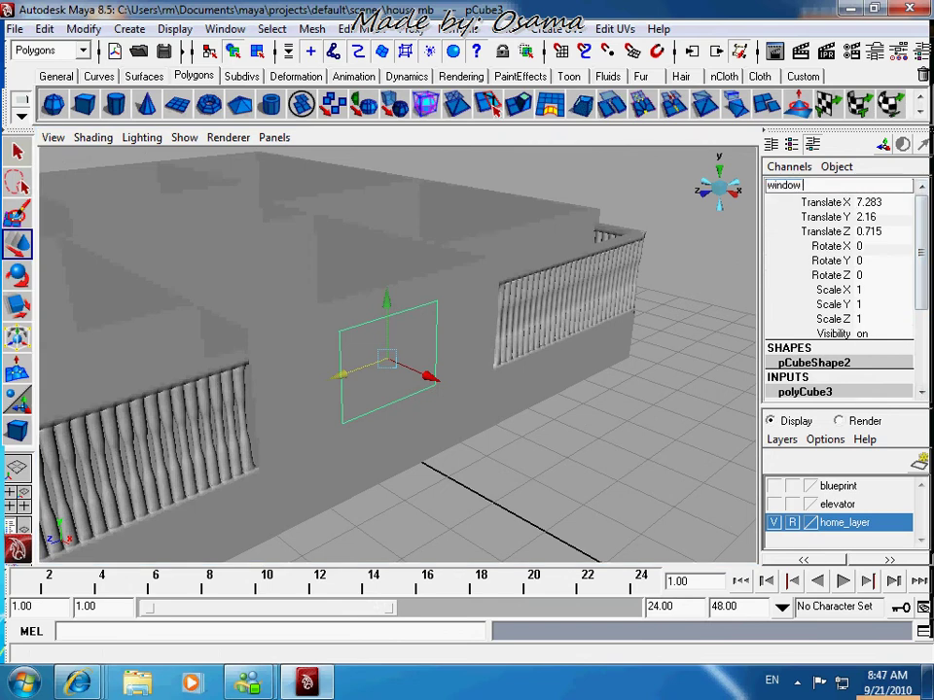
{"action": "type", "text": "_frame"}
{"action": "key", "text": "Return"}
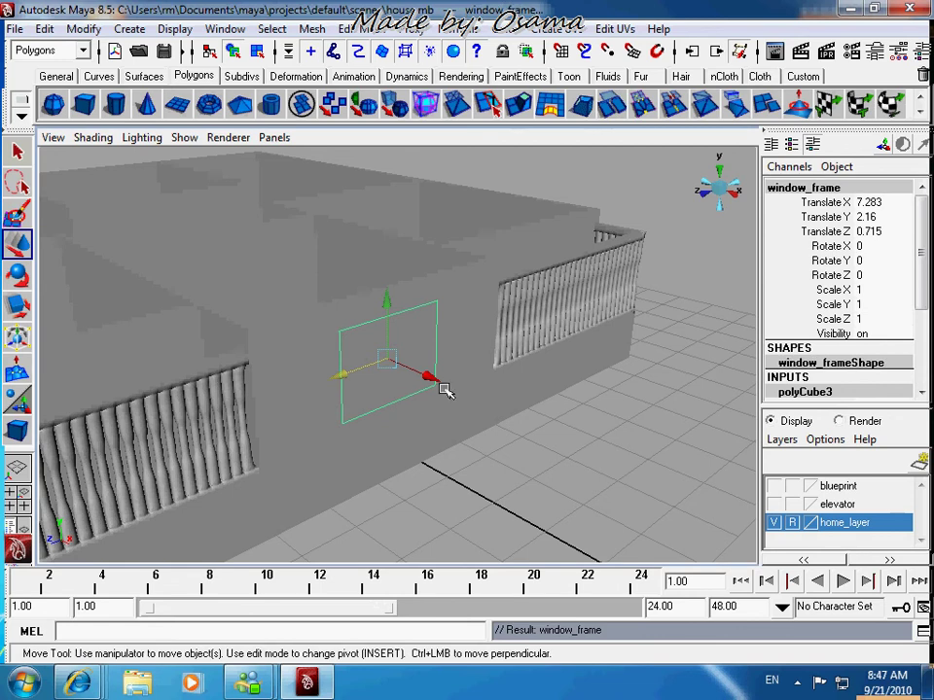
Duplicate the window_frame cube and move the copy out in front of the wall to about 10.216 in X
{"action": "key", "text": "ctrl+d"}
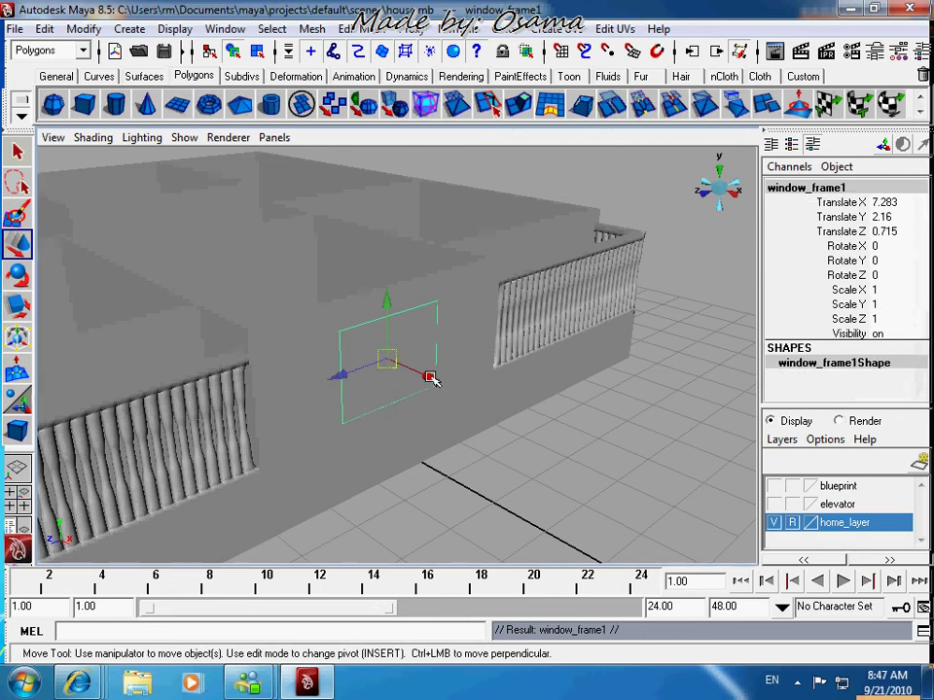
{"action": "left_click_drag", "start_coordinate": [428, 381], "coordinate": [595, 471]}
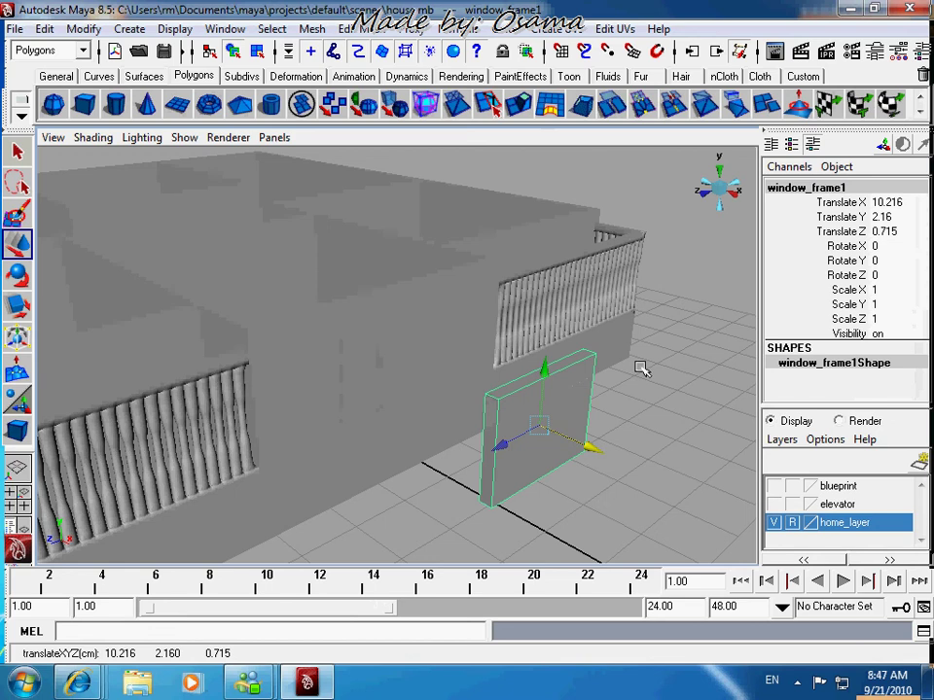
{"action": "right_click_drag", "start_coordinate": [567, 341], "coordinate": [564, 420]}
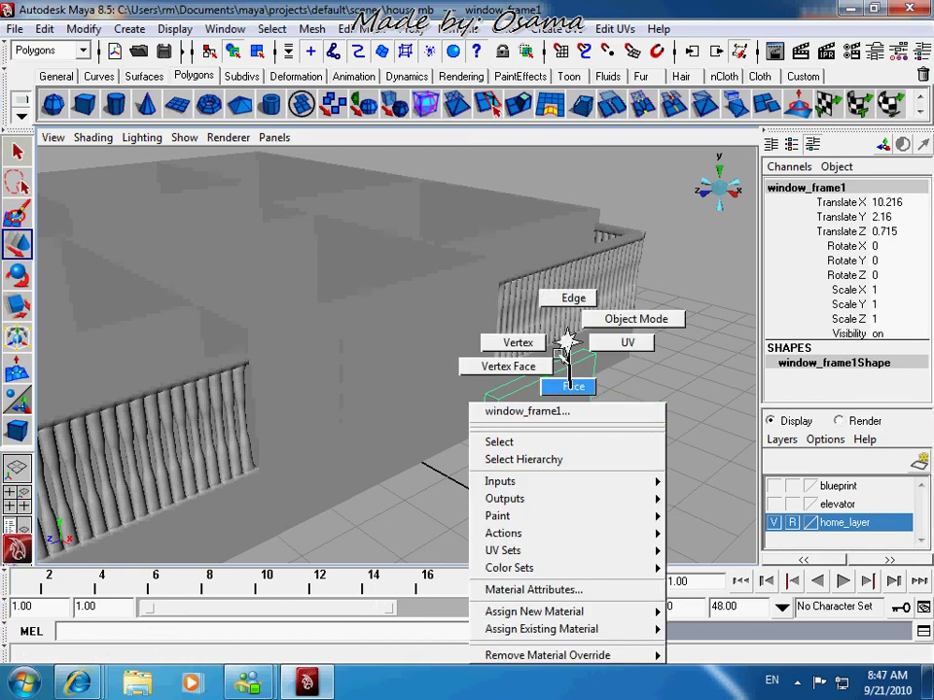
{"action": "right_click_drag", "start_coordinate": [567, 343], "coordinate": [574, 352]}
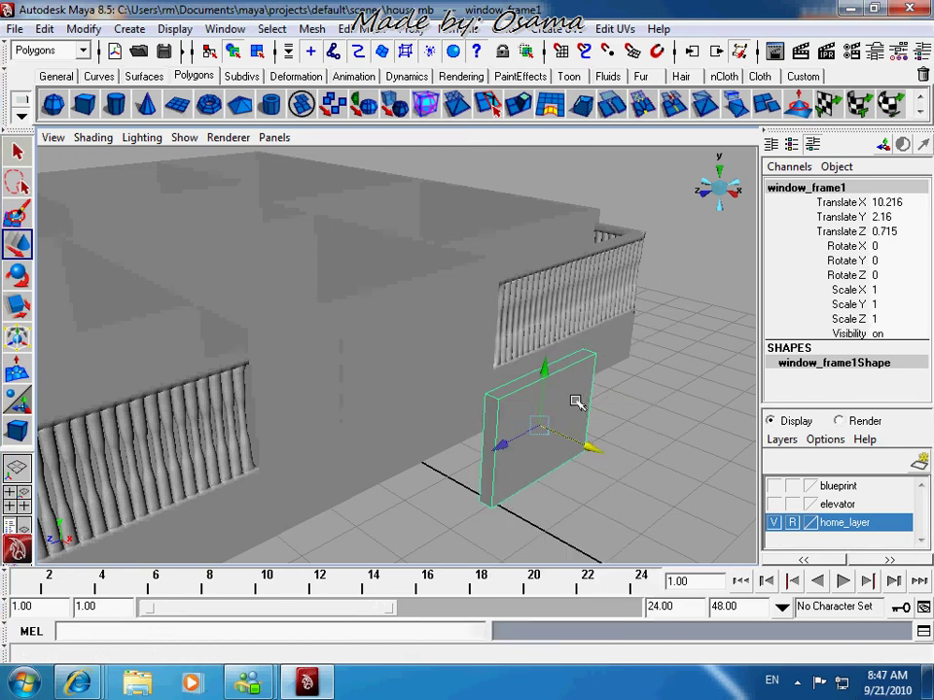
Duplicate the moved copy, scale the duplicate uniformly to about 0.841, and thicken it to about 1.208 in Scale X
{"action": "key", "text": "ctrl+d"}
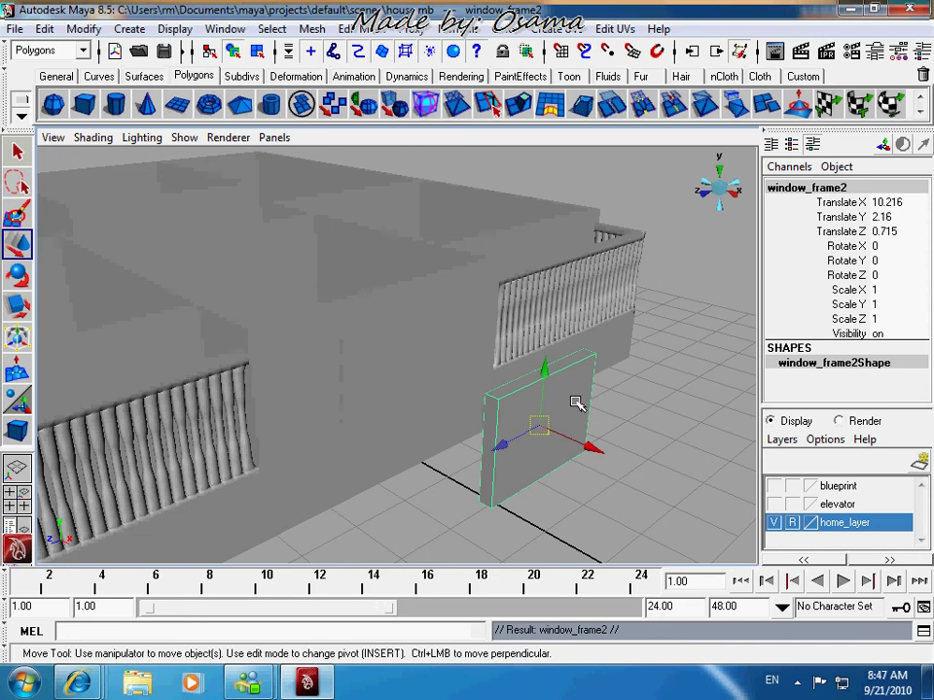
{"action": "key", "text": "r"}
{"action": "left_click_drag", "start_coordinate": [538, 425], "coordinate": [530, 428]}
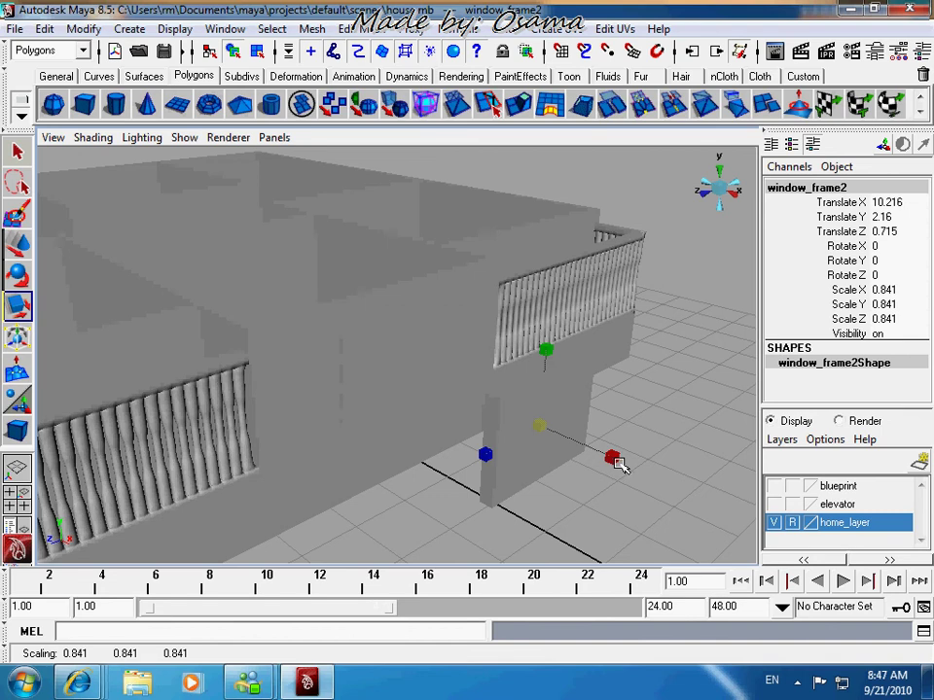
{"action": "left_click_drag", "start_coordinate": [615, 462], "coordinate": [650, 406]}
{"action": "left_click", "coordinate": [632, 405]}
{"action": "left_click", "coordinate": [526, 448]}
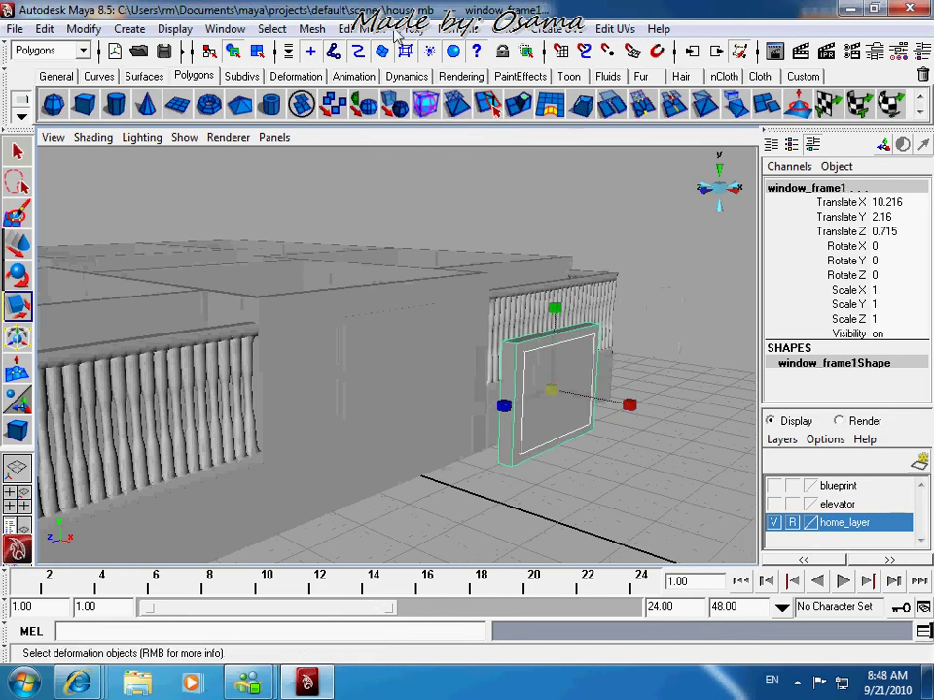
{"action": "left_click", "coordinate": [319, 30]}
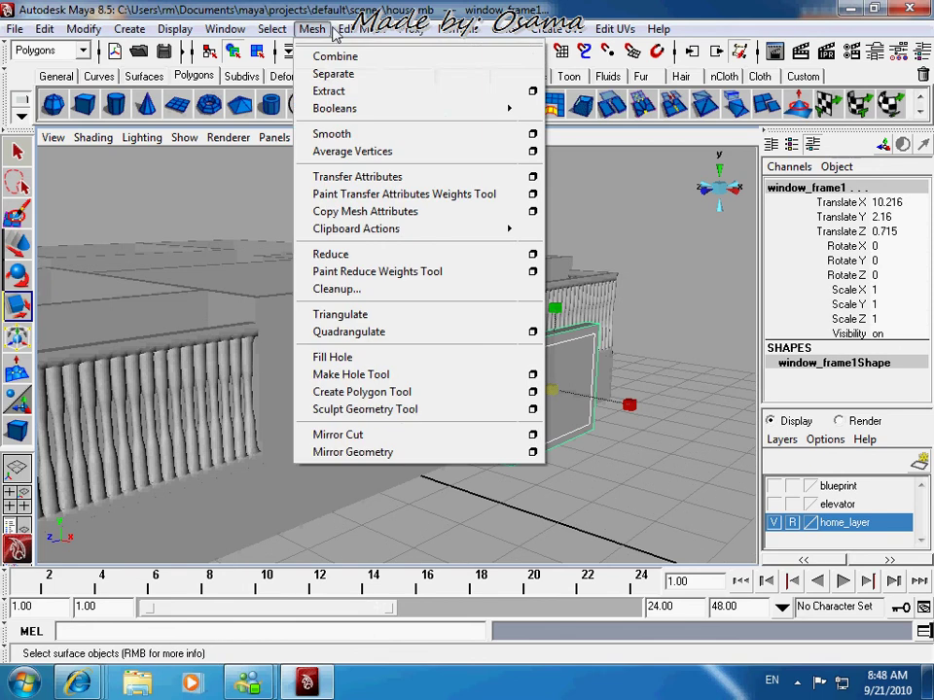
{"action": "left_click", "coordinate": [369, 4]}
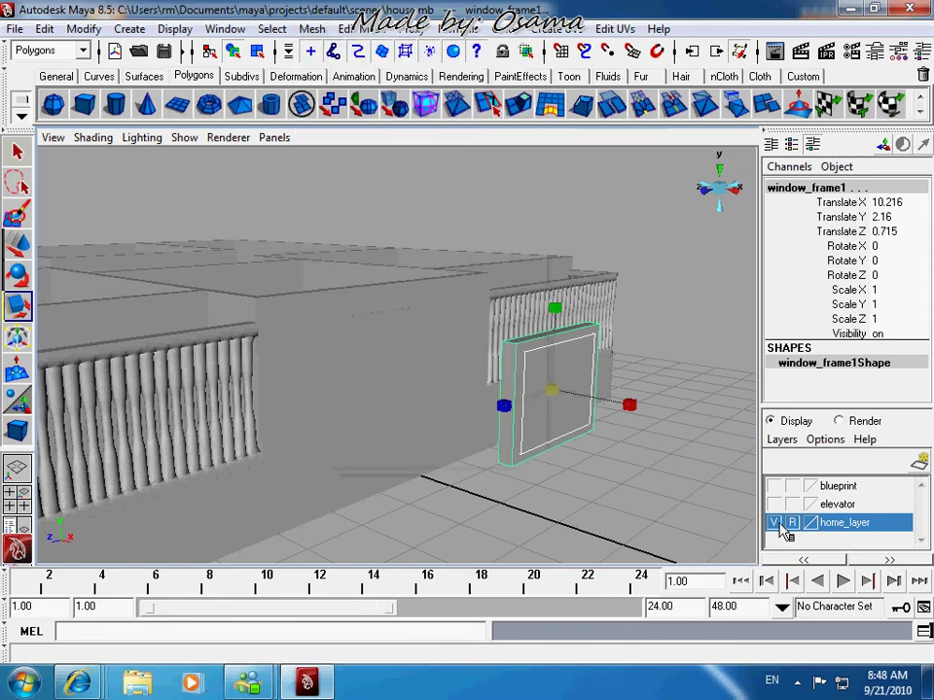
Hide home_layer and add the original window_frame cube from the wall to that layer
{"action": "left_click", "coordinate": [775, 523]}
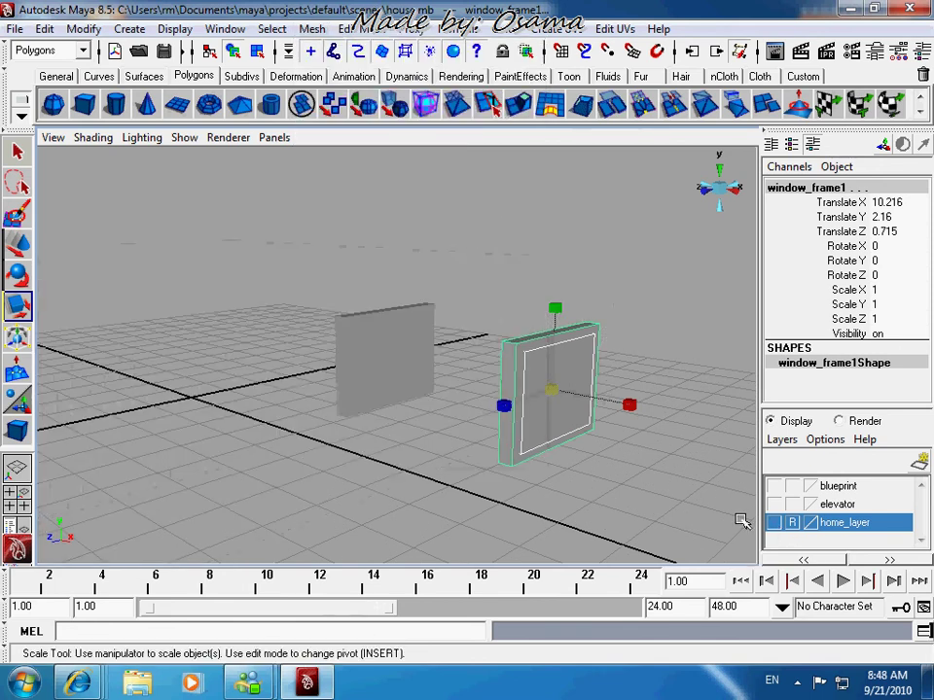
{"action": "left_click", "coordinate": [372, 344]}
{"action": "right_click", "coordinate": [844, 523]}
{"action": "left_click", "coordinate": [803, 496]}
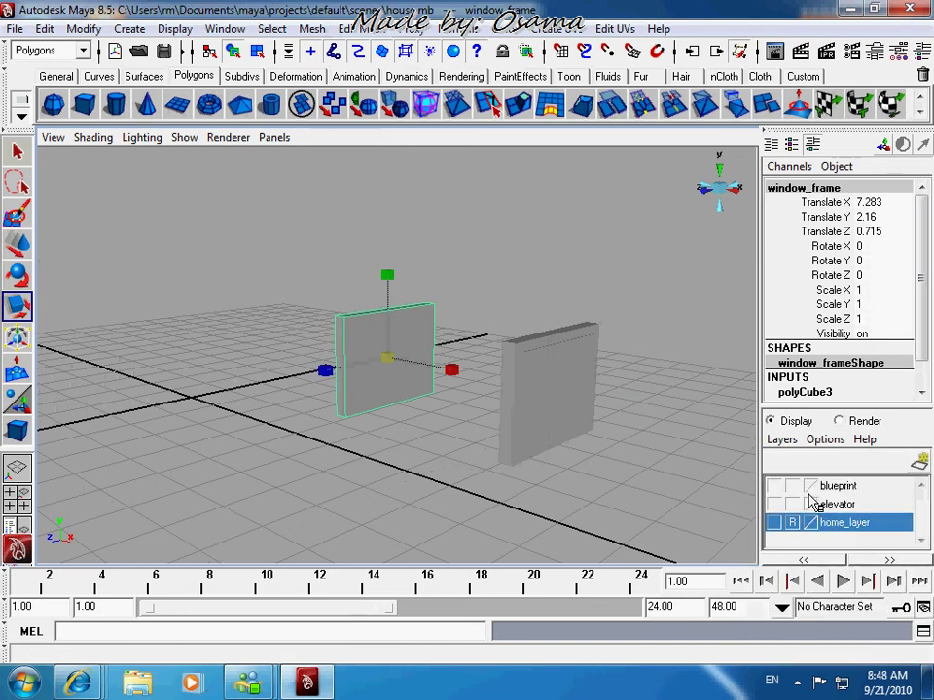
Select both duplicated cubes and set their Translate X, Y and Z to 0
{"action": "left_click", "coordinate": [545, 342]}
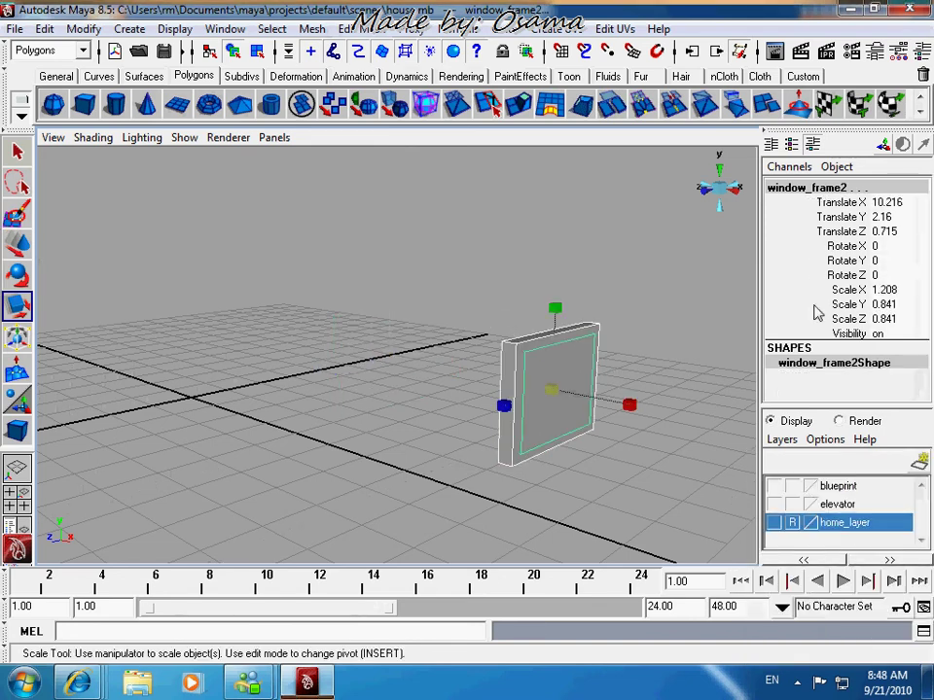
{"action": "double_click", "coordinate": [904, 201]}
{"action": "type", "text": "0"}
{"action": "key", "text": "Return"}
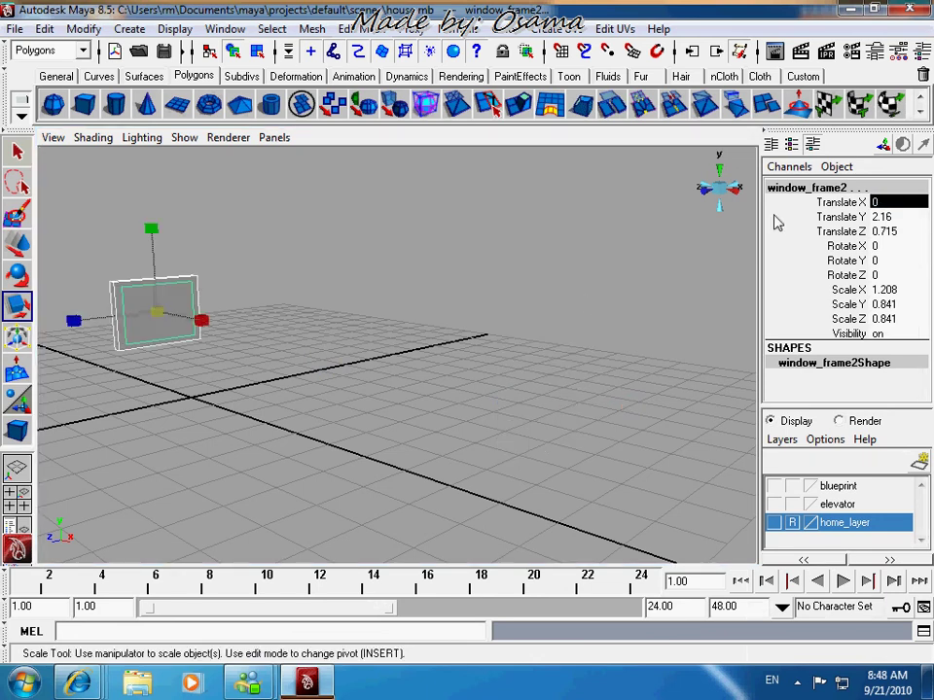
{"action": "left_click", "coordinate": [16, 244]}
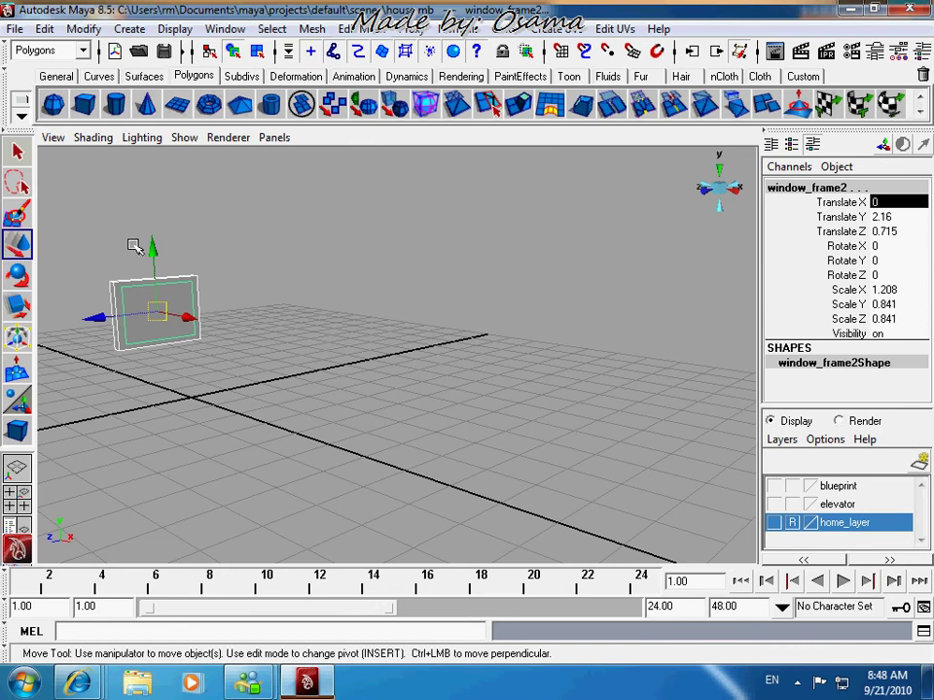
{"action": "double_click", "coordinate": [897, 217]}
{"action": "type", "text": "0"}
{"action": "double_click", "coordinate": [896, 232]}
{"action": "type", "text": "0"}
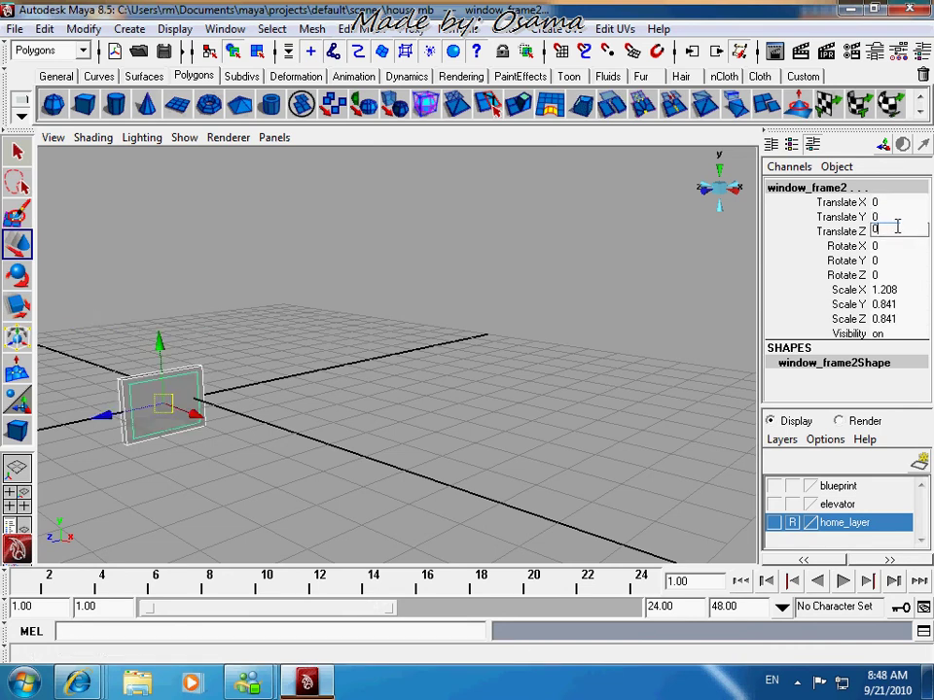
{"action": "key", "text": "Return"}
Select the inner cube window_frame2 first, and add the outer cube window_frame1 to the selection
{"action": "middle_click_drag", "start_coordinate": [300, 381], "coordinate": [356, 365], "text": "alt"}
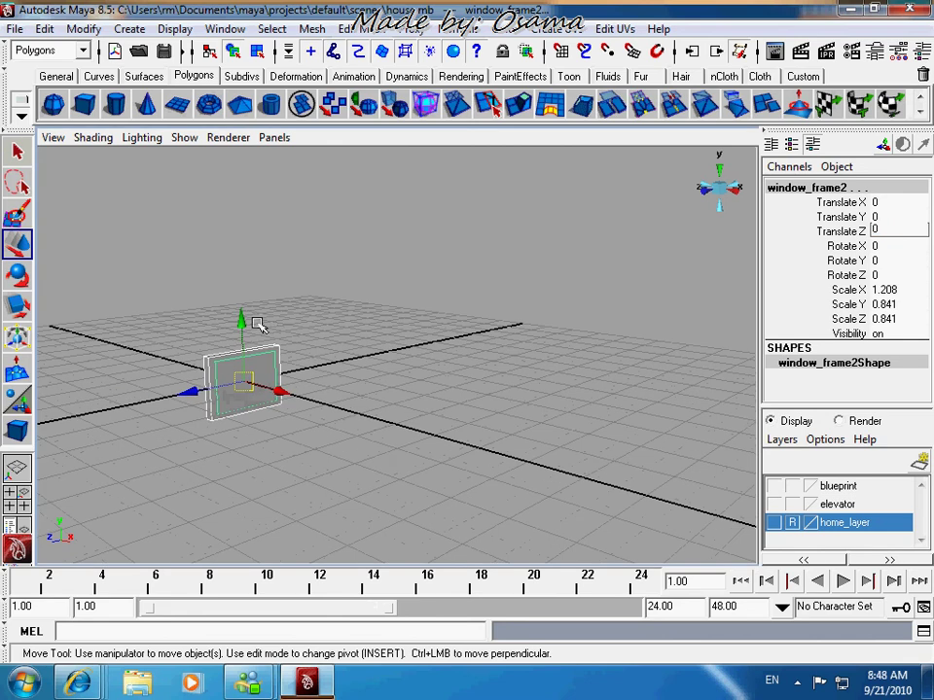
{"action": "left_click_drag", "start_coordinate": [171, 328], "coordinate": [263, 389], "text": "ctrl+alt"}
{"action": "scroll", "coordinate": [438, 386], "scroll_direction": "down", "scroll_amount": 5}
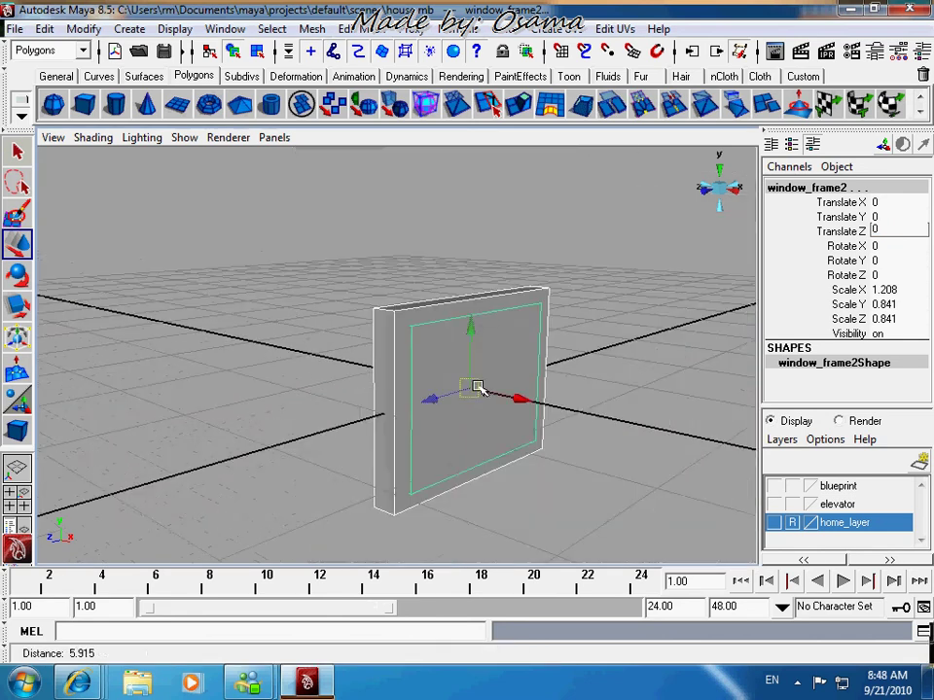
{"action": "scroll", "coordinate": [477, 387], "scroll_direction": "up", "scroll_amount": 1}
{"action": "left_click", "coordinate": [631, 294]}
{"action": "left_click", "coordinate": [516, 365]}
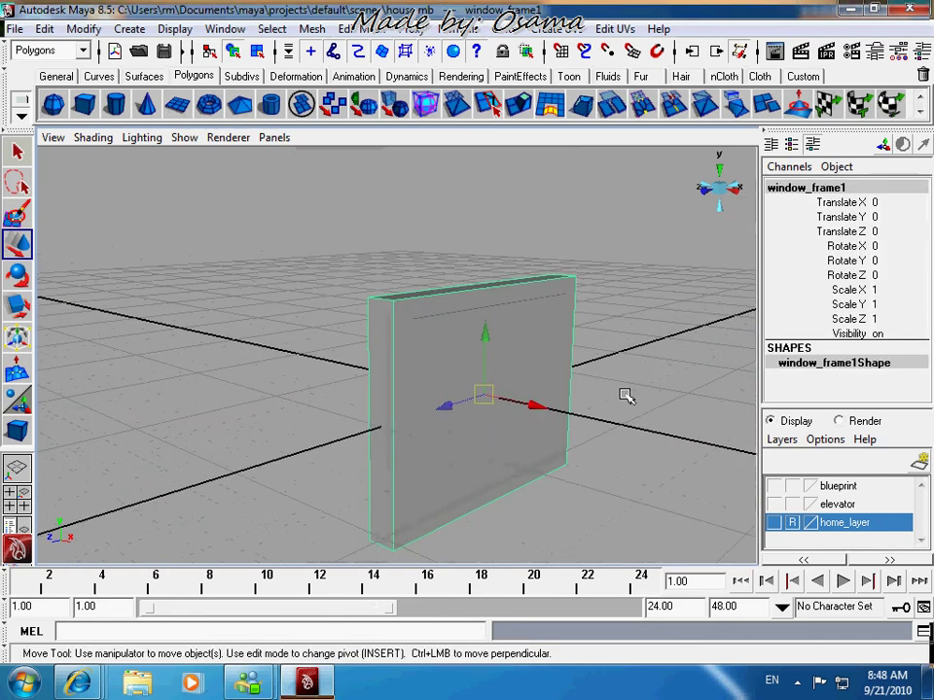
{"action": "left_click", "coordinate": [625, 396]}
{"action": "left_click", "coordinate": [498, 307]}
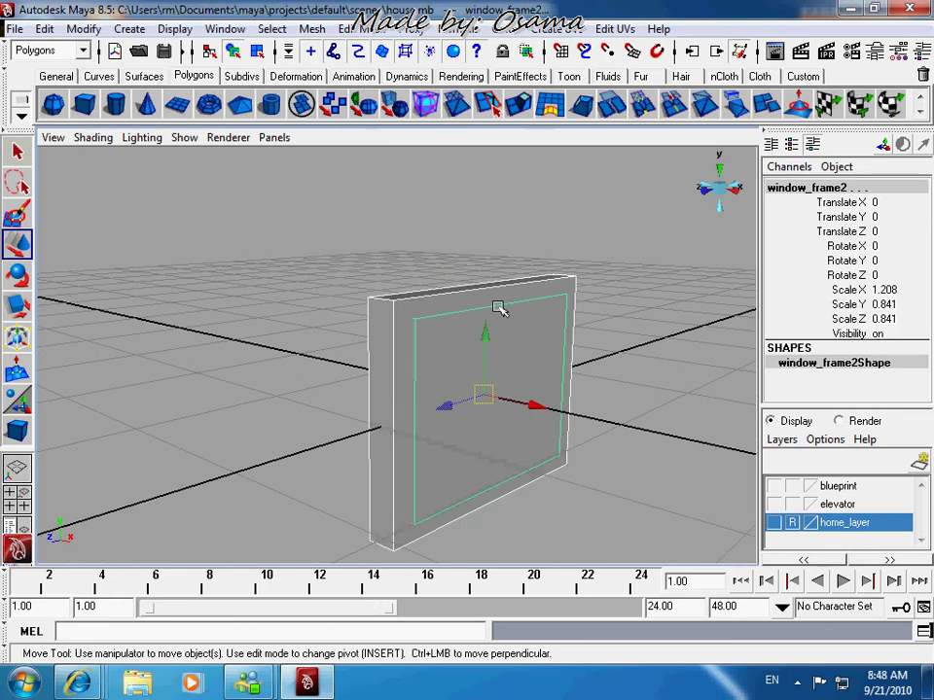
{"action": "left_click", "coordinate": [535, 290]}
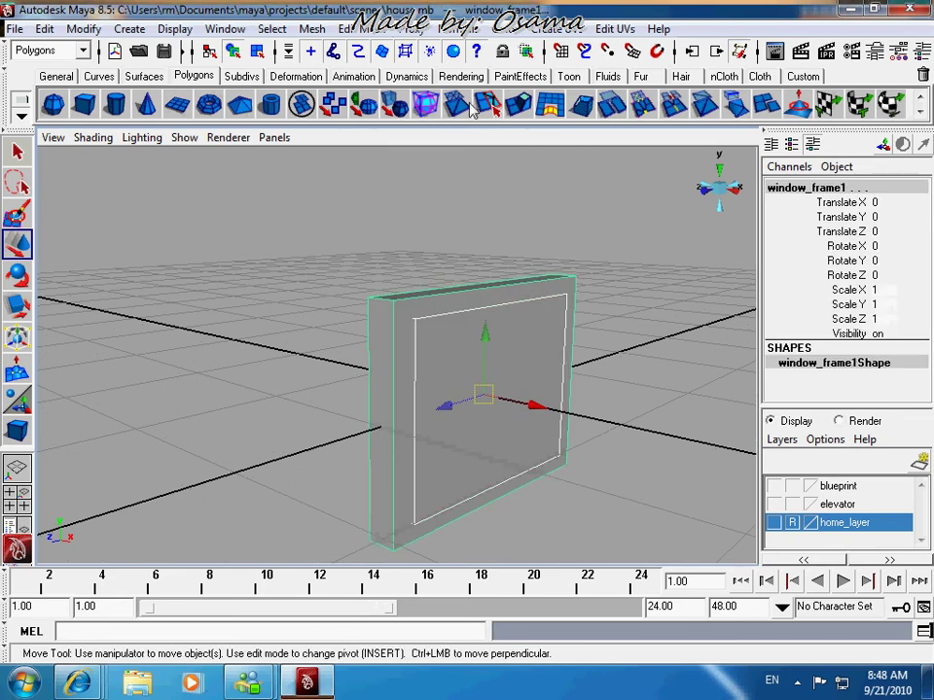
Try a Boolean Difference on the two cubes with the inner one selected first, and undo it
{"action": "left_click", "coordinate": [223, 29]}
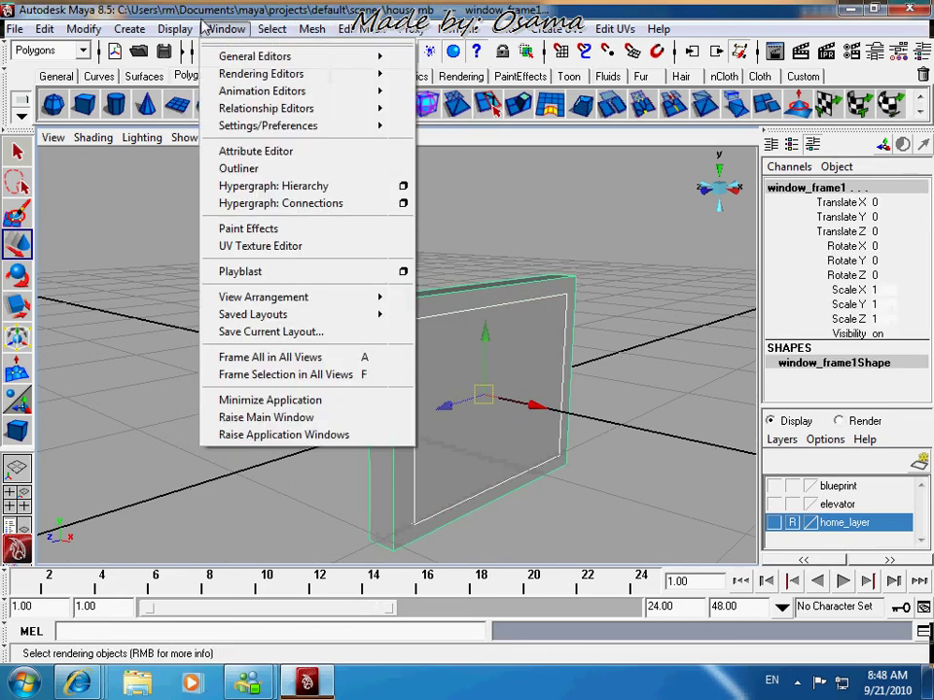
{"action": "left_click", "coordinate": [204, 28]}
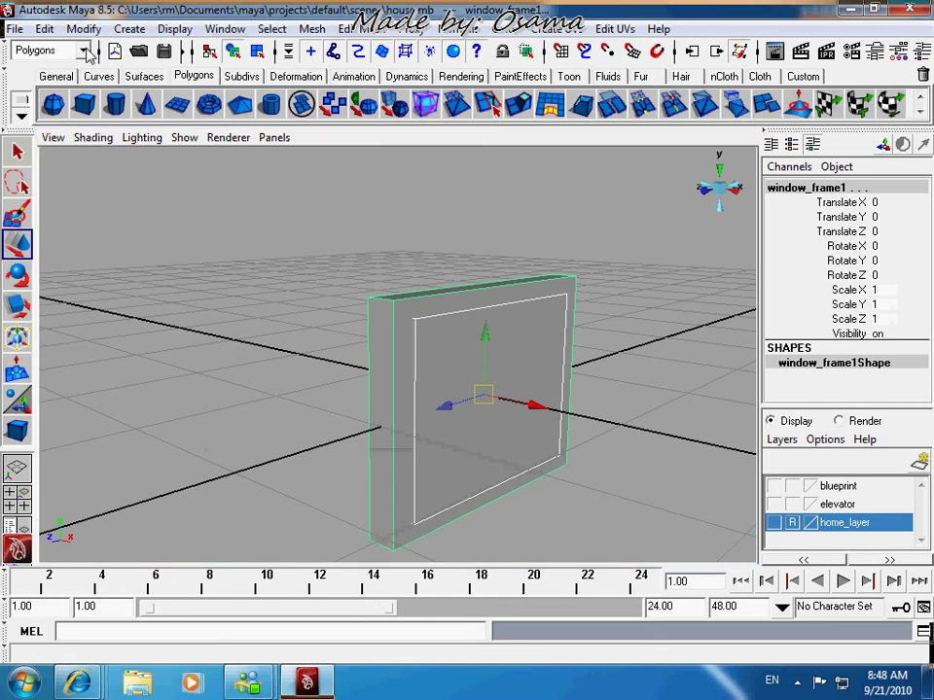
{"action": "left_click", "coordinate": [85, 51]}
{"action": "left_click", "coordinate": [47, 84]}
{"action": "left_click", "coordinate": [215, 29]}
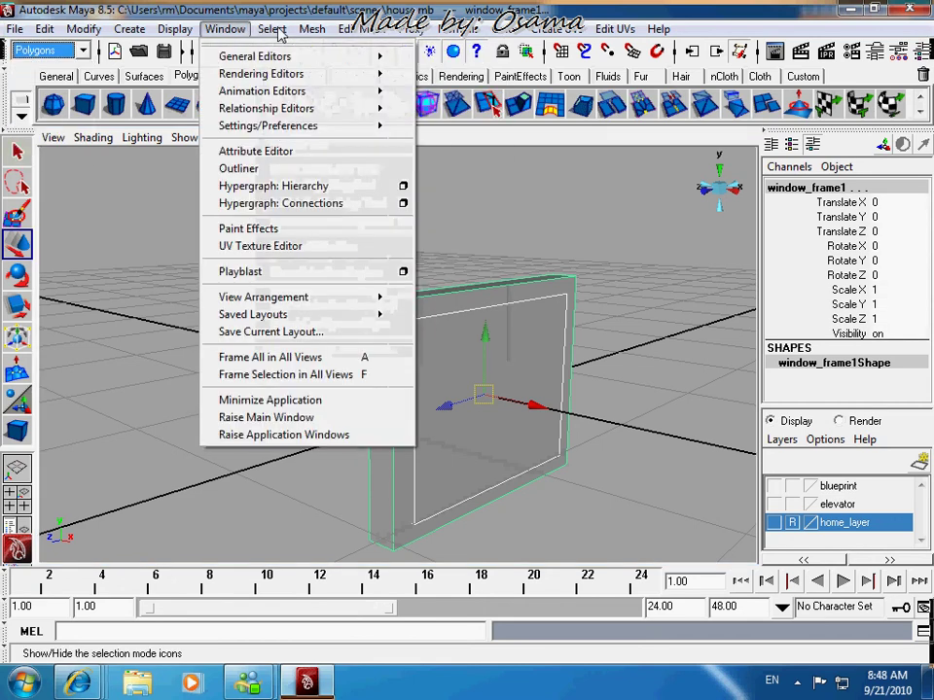
{"action": "mouse_move", "coordinate": [321, 34]}
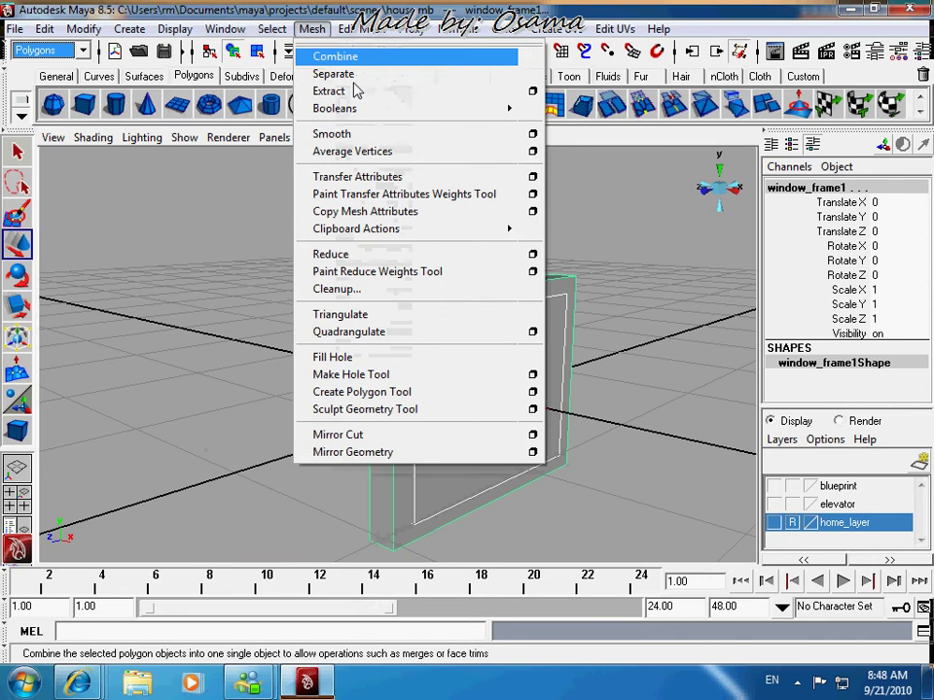
{"action": "mouse_move", "coordinate": [500, 113]}
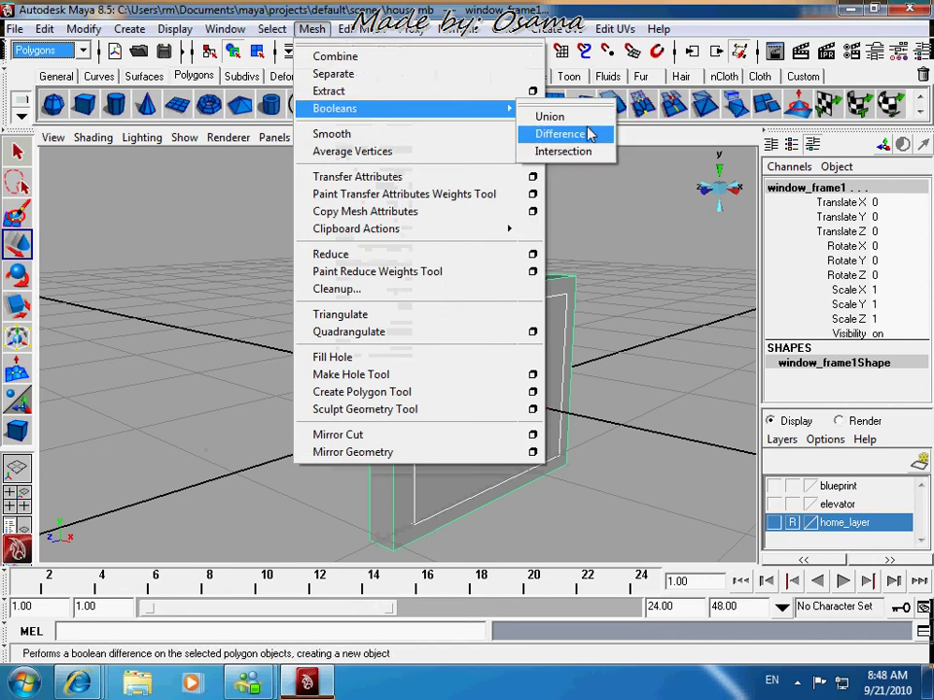
{"action": "left_click", "coordinate": [588, 134]}
{"action": "left_click_drag", "start_coordinate": [622, 325], "coordinate": [581, 356], "text": "alt"}
{"action": "key", "text": "ctrl+z"}
Select the outer cube window_frame1 first, add the inner cube window_frame2, and apply a Boolean Difference to form the hollow frame
{"action": "left_click", "coordinate": [633, 422]}
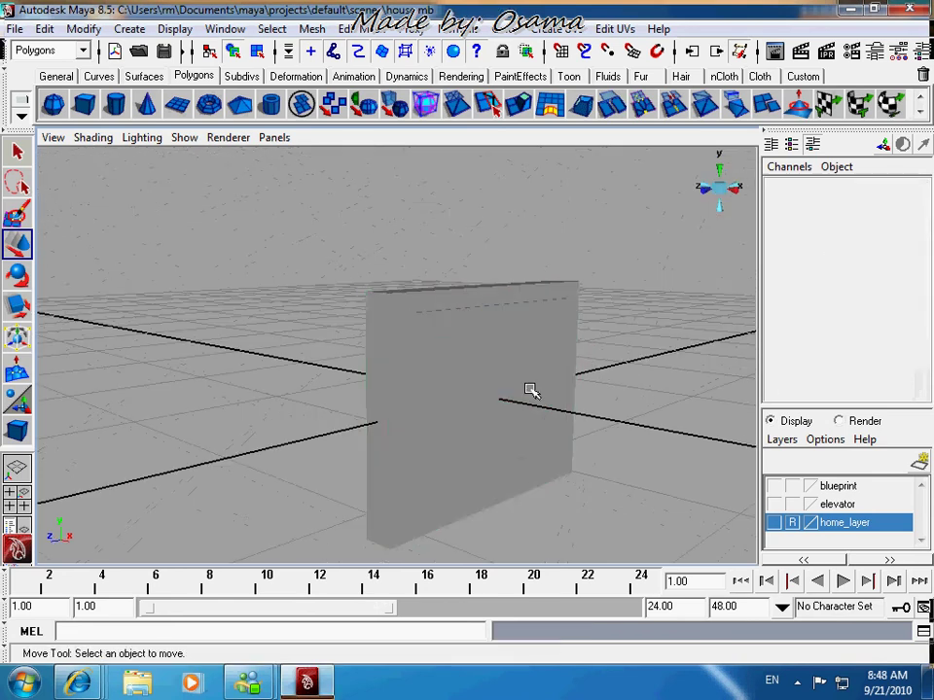
{"action": "left_click", "coordinate": [442, 391]}
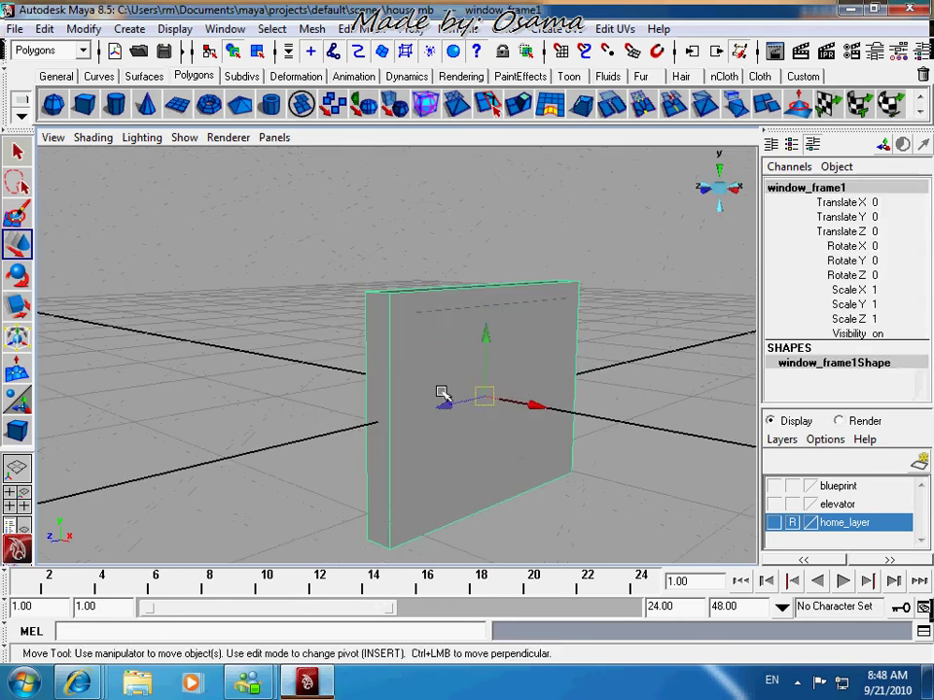
{"action": "left_click", "coordinate": [559, 407]}
{"action": "left_click", "coordinate": [327, 33]}
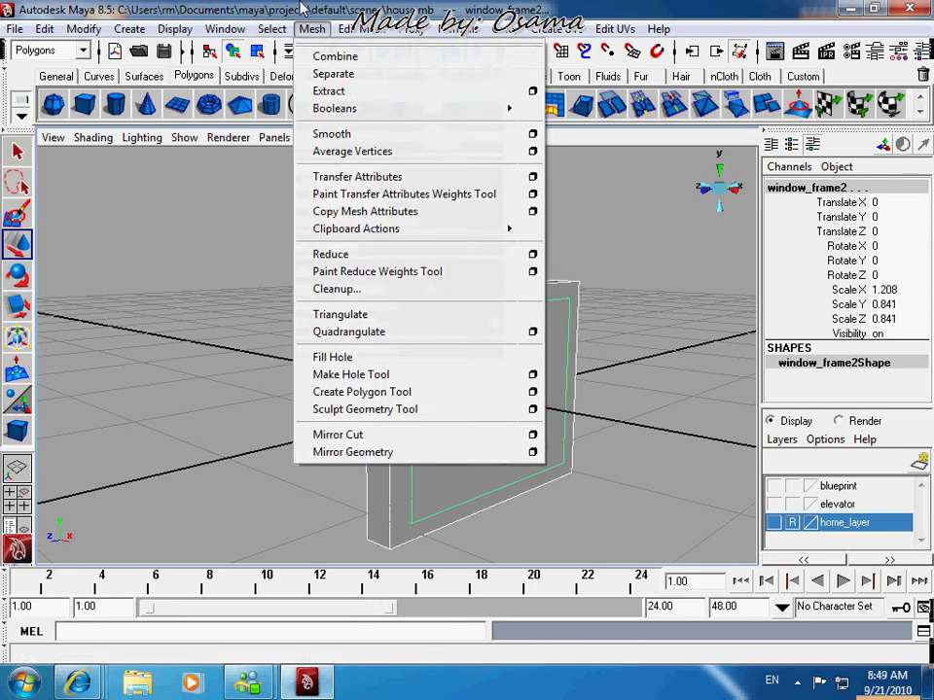
{"action": "left_click", "coordinate": [313, 29]}
{"action": "left_click_drag", "start_coordinate": [420, 357], "coordinate": [340, 292], "text": "alt"}
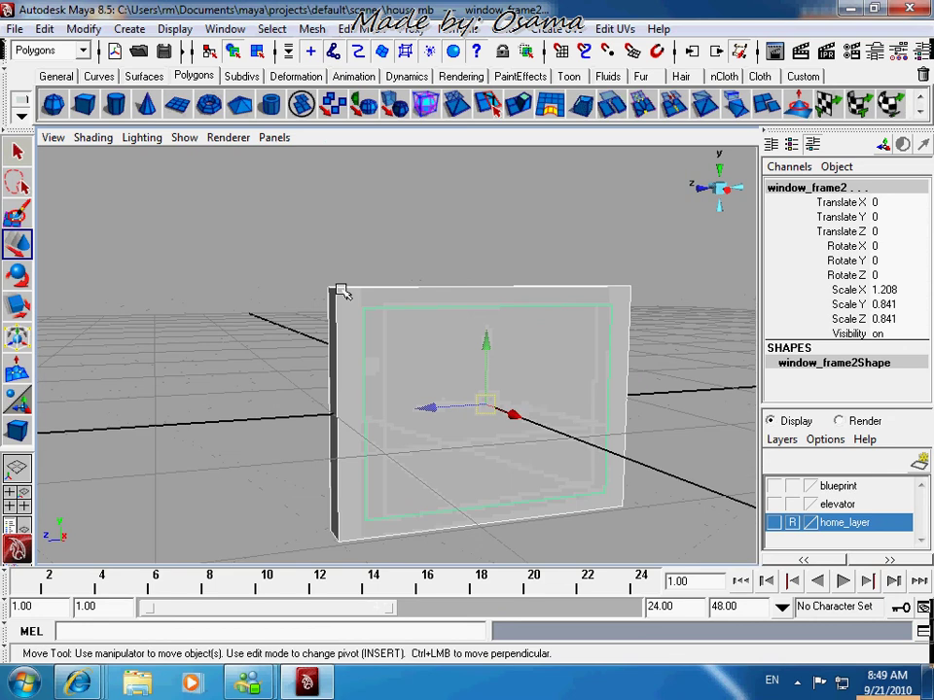
{"action": "left_click", "coordinate": [316, 31]}
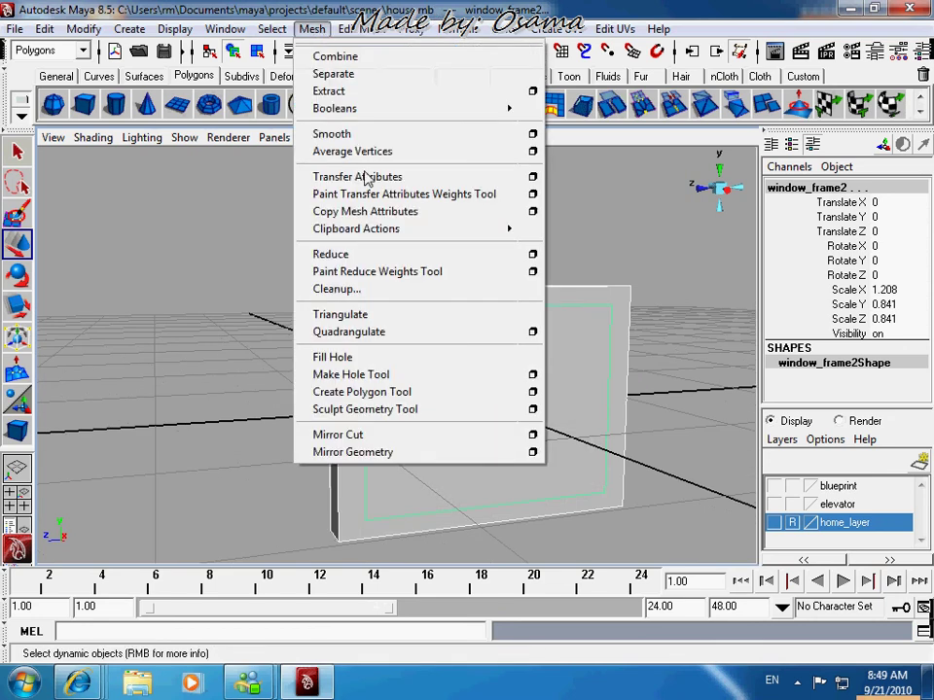
{"action": "mouse_move", "coordinate": [486, 109]}
{"action": "left_click", "coordinate": [562, 136]}
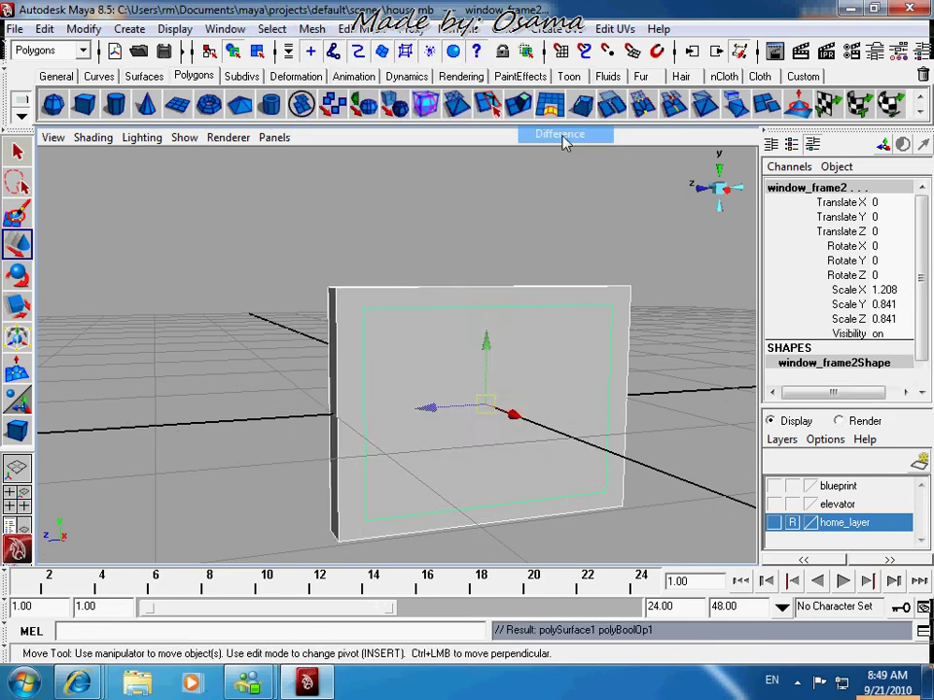
{"action": "left_click_drag", "start_coordinate": [563, 142], "coordinate": [619, 251], "text": "alt"}
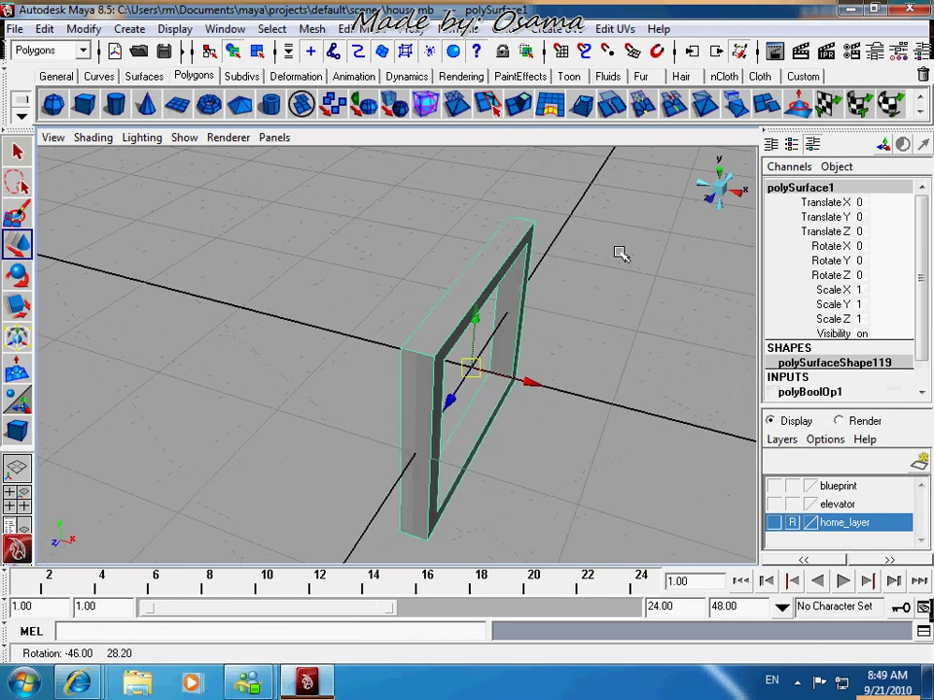
{"action": "left_click", "coordinate": [619, 251]}
{"action": "left_click", "coordinate": [524, 251]}
{"action": "left_click_drag", "start_coordinate": [678, 404], "coordinate": [595, 356], "text": "alt"}
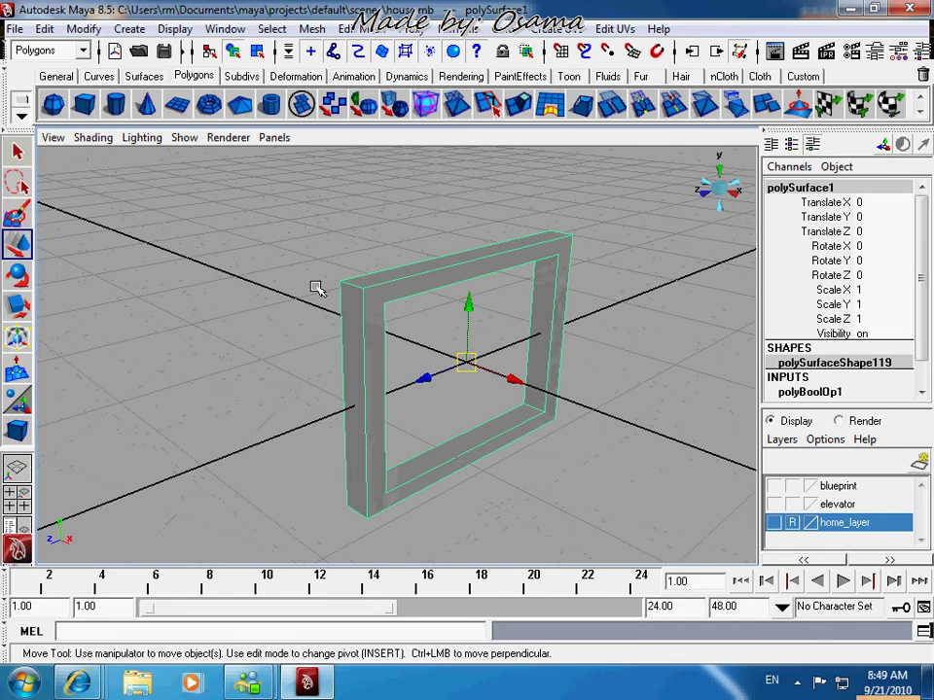
Delete the construction history of the hollow frame
{"action": "left_click", "coordinate": [82, 29]}
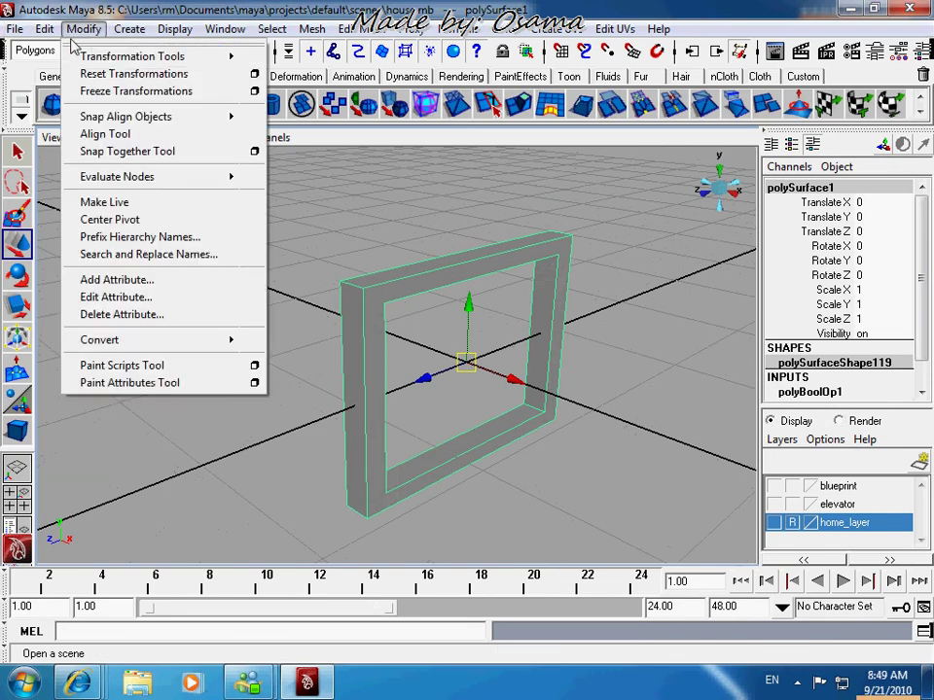
{"action": "left_click", "coordinate": [45, 29]}
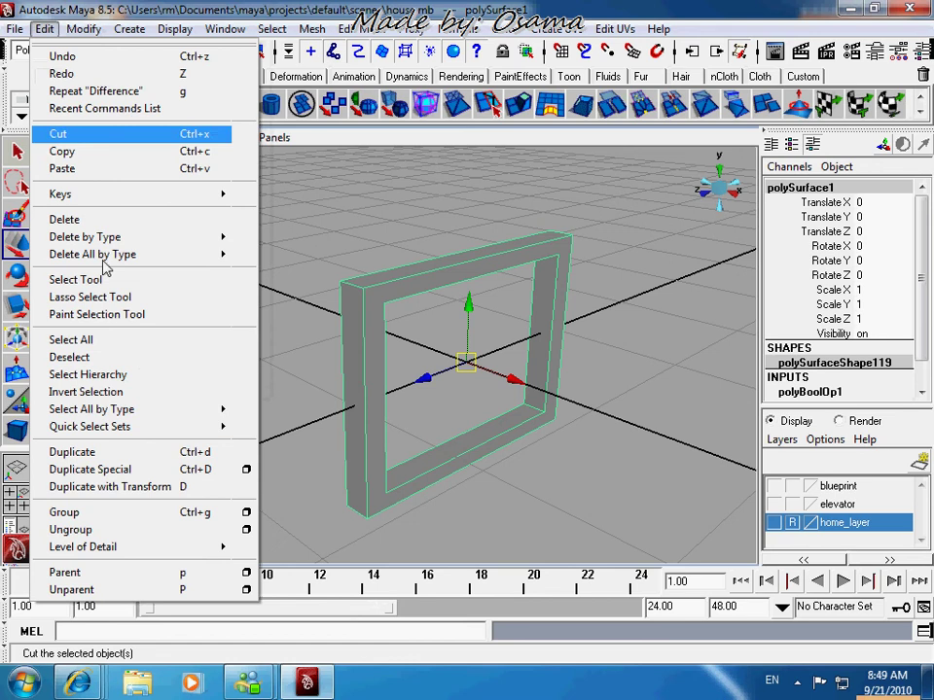
{"action": "mouse_move", "coordinate": [146, 236]}
{"action": "left_click", "coordinate": [270, 246]}
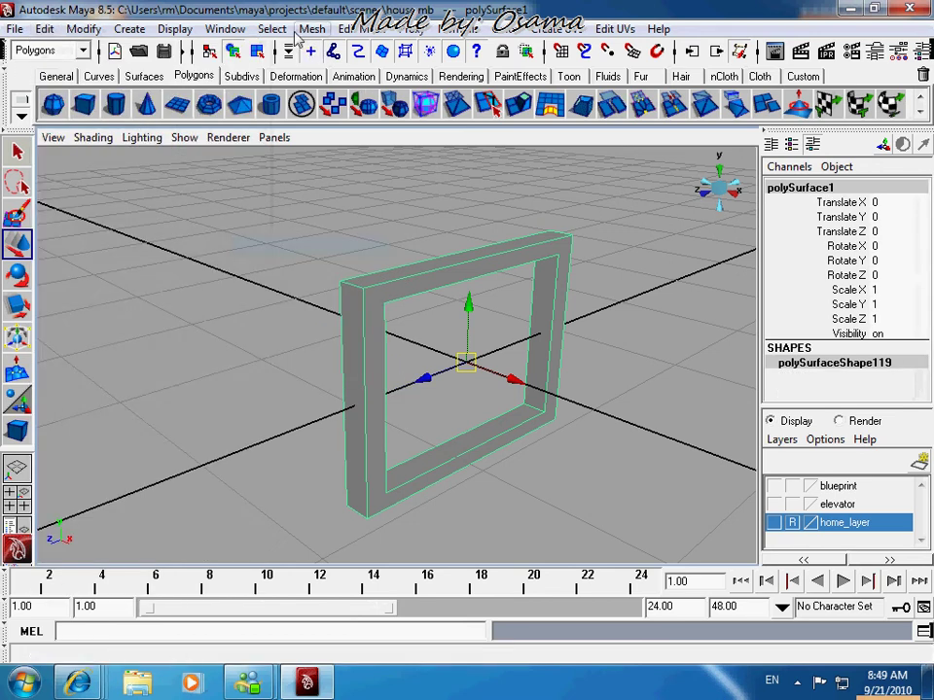
Select all rail objects from rail through rail69 in the Outliner and group them
{"action": "left_click", "coordinate": [272, 29]}
{"action": "mouse_move", "coordinate": [225, 29]}
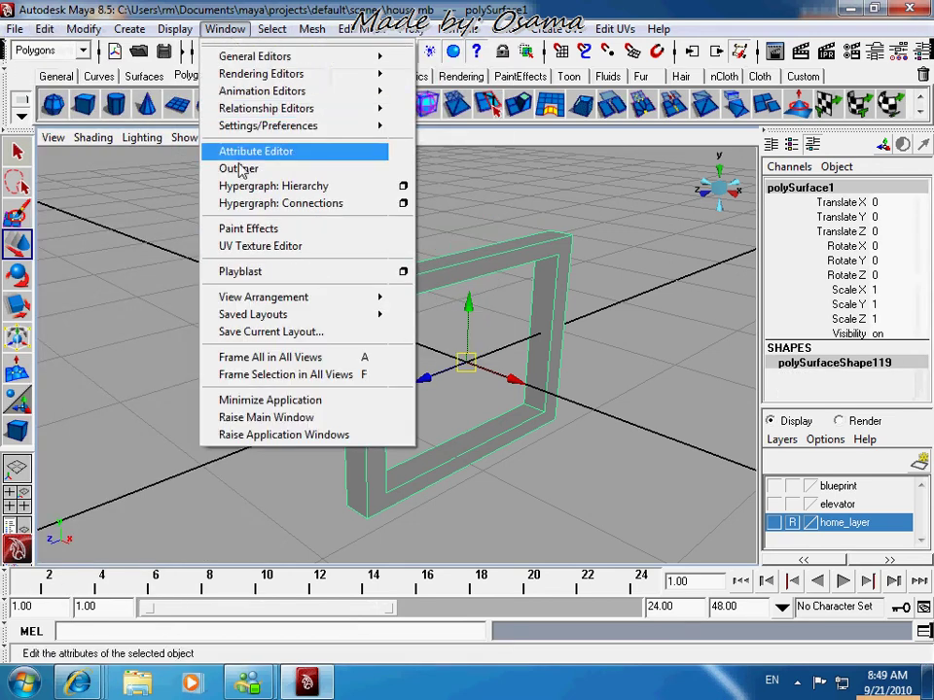
{"action": "left_click", "coordinate": [239, 169]}
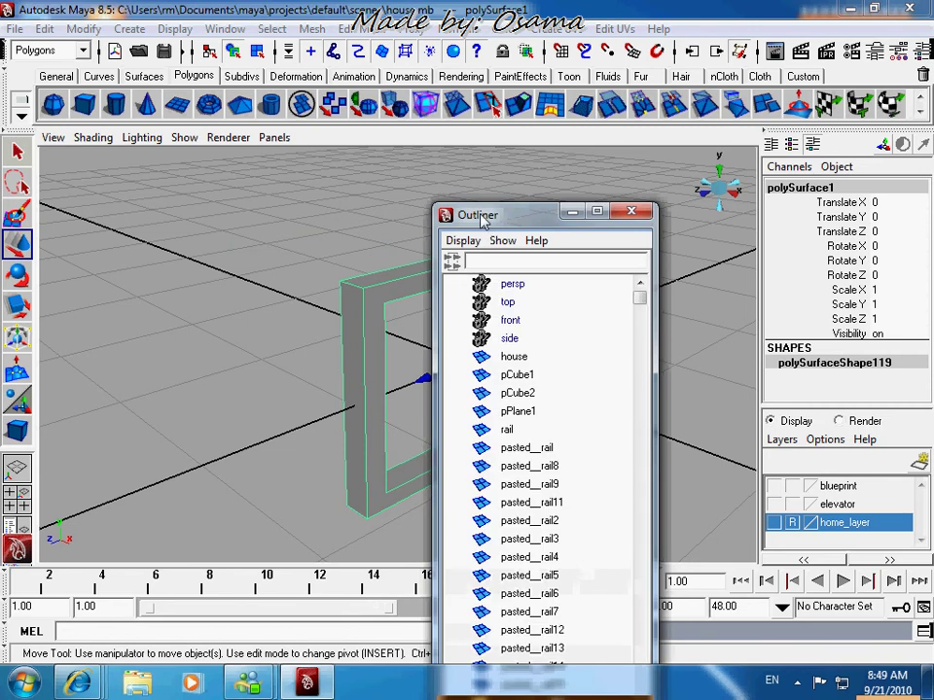
{"action": "left_click_drag", "start_coordinate": [481, 221], "coordinate": [370, 3]}
{"action": "left_click", "coordinate": [105, 239]}
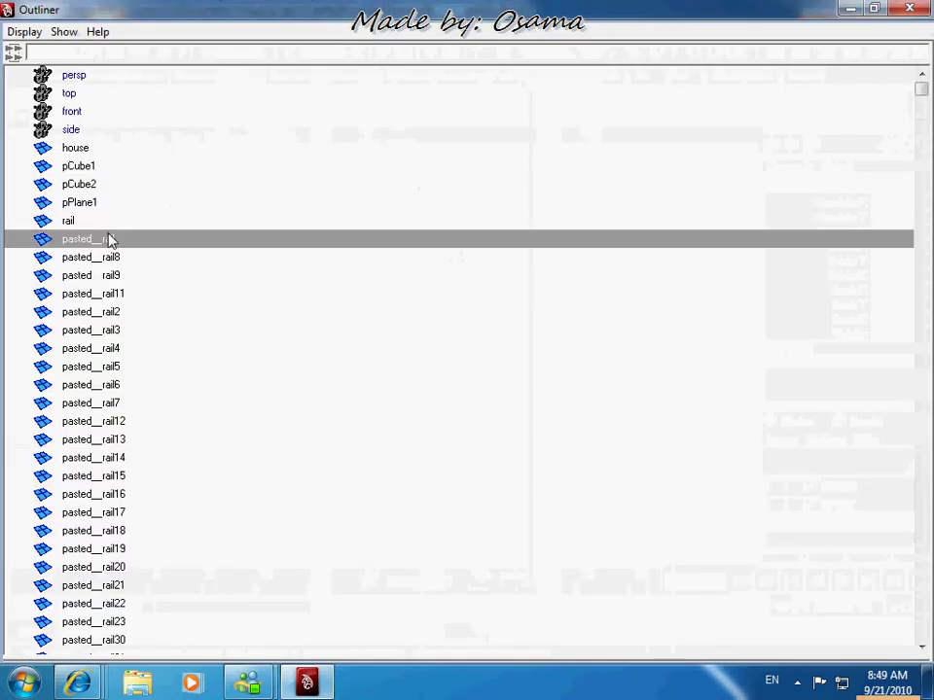
{"action": "left_click", "coordinate": [86, 223]}
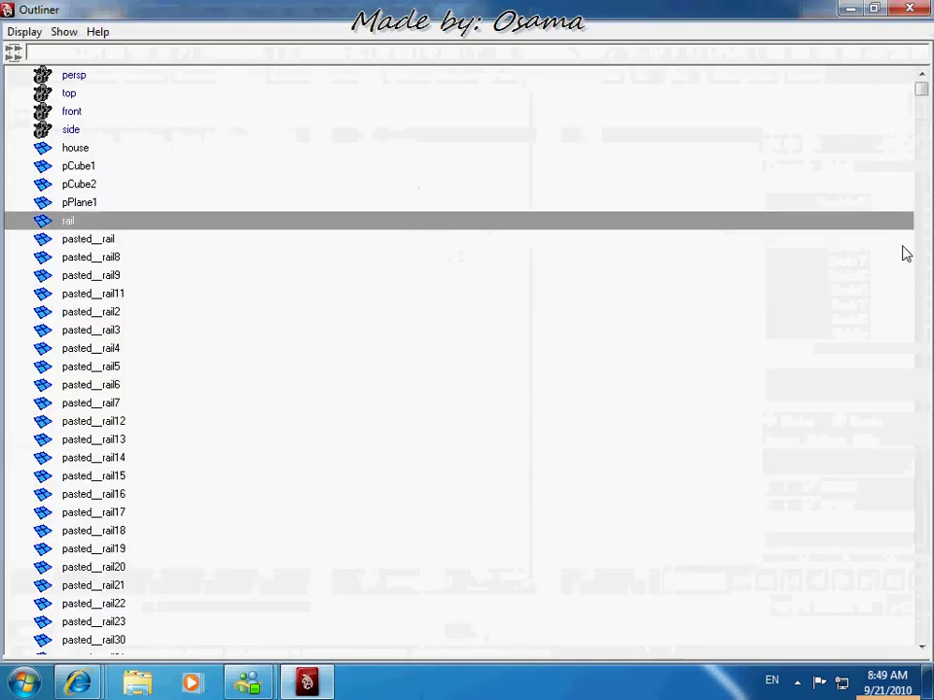
{"action": "scroll", "coordinate": [911, 263], "scroll_direction": "down", "scroll_amount": 20}
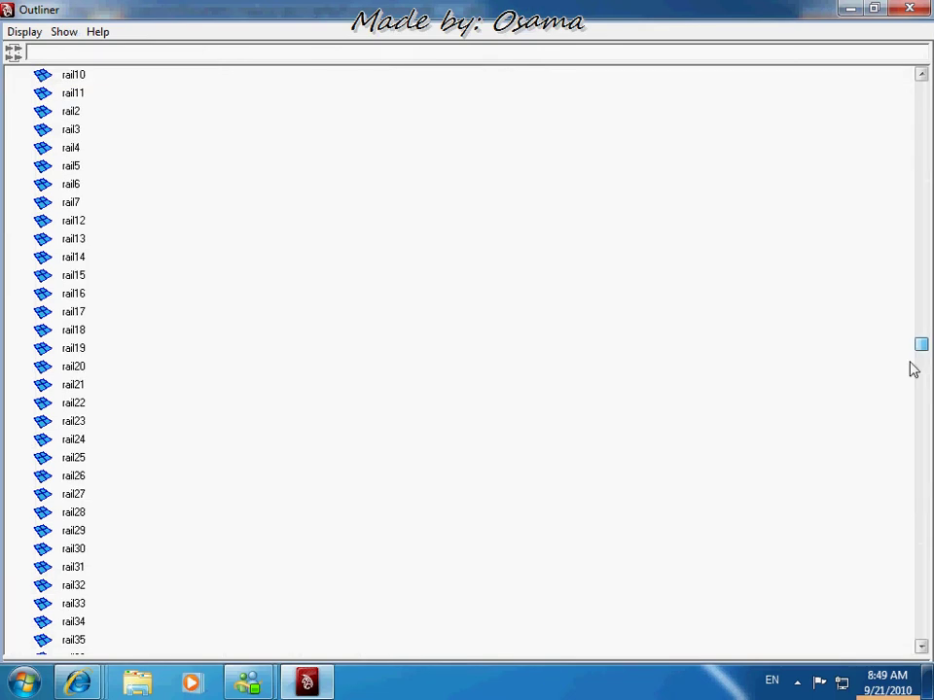
{"action": "scroll", "coordinate": [912, 368], "scroll_direction": "down", "scroll_amount": 12}
{"action": "scroll", "coordinate": [138, 424], "scroll_direction": "down", "scroll_amount": 1}
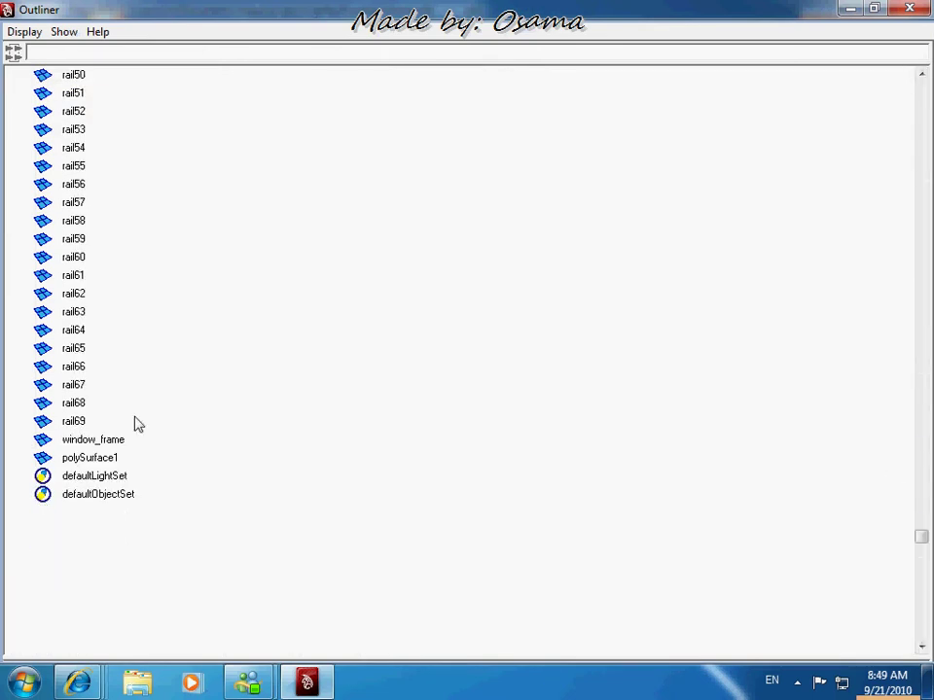
{"action": "left_click", "coordinate": [102, 422], "text": "shift"}
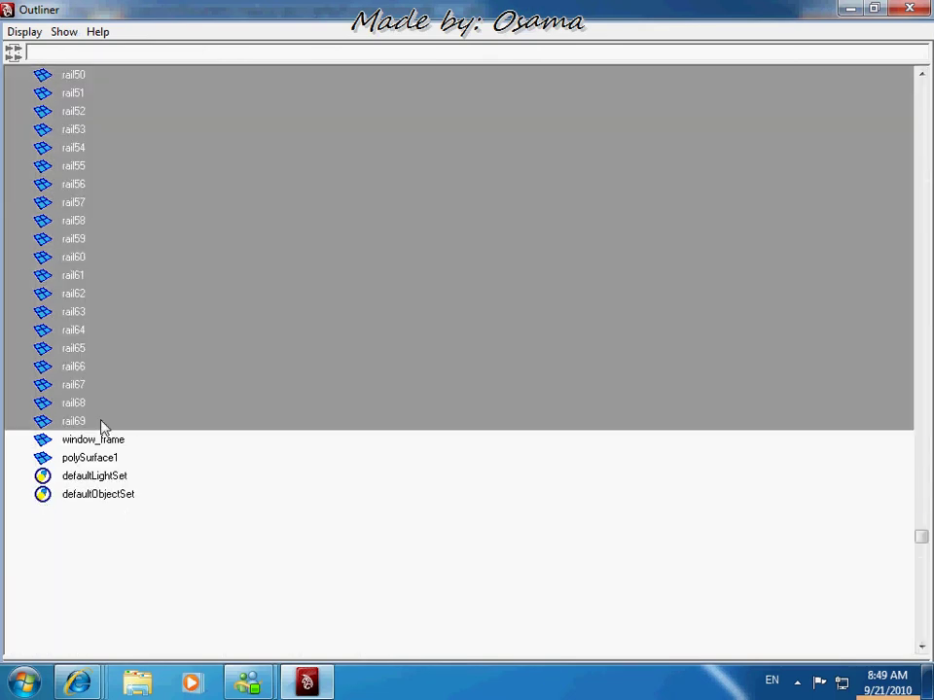
{"action": "left_click", "coordinate": [873, 9]}
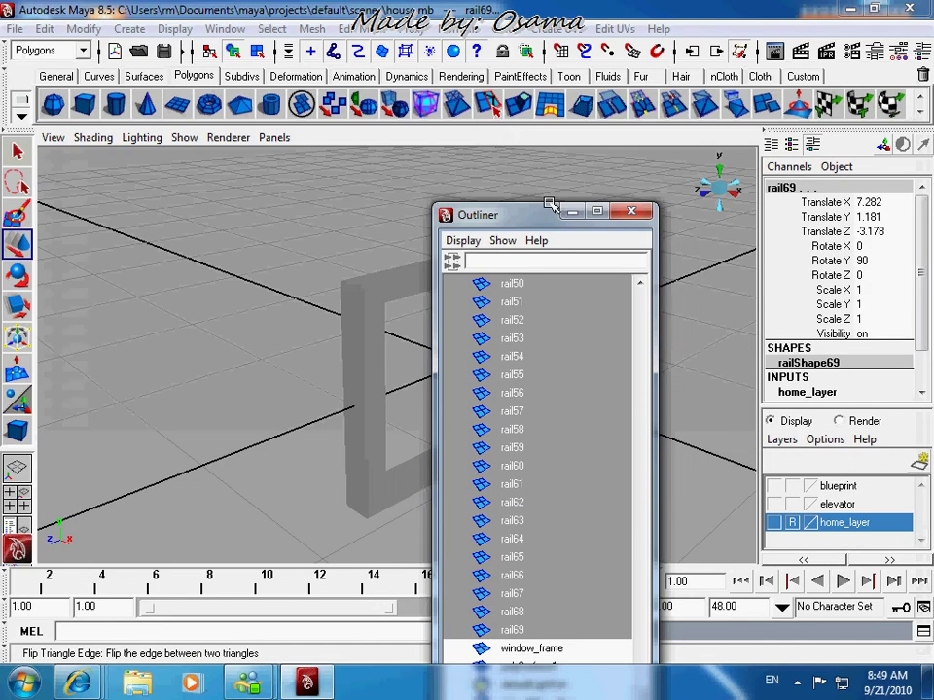
{"action": "left_click", "coordinate": [56, 78]}
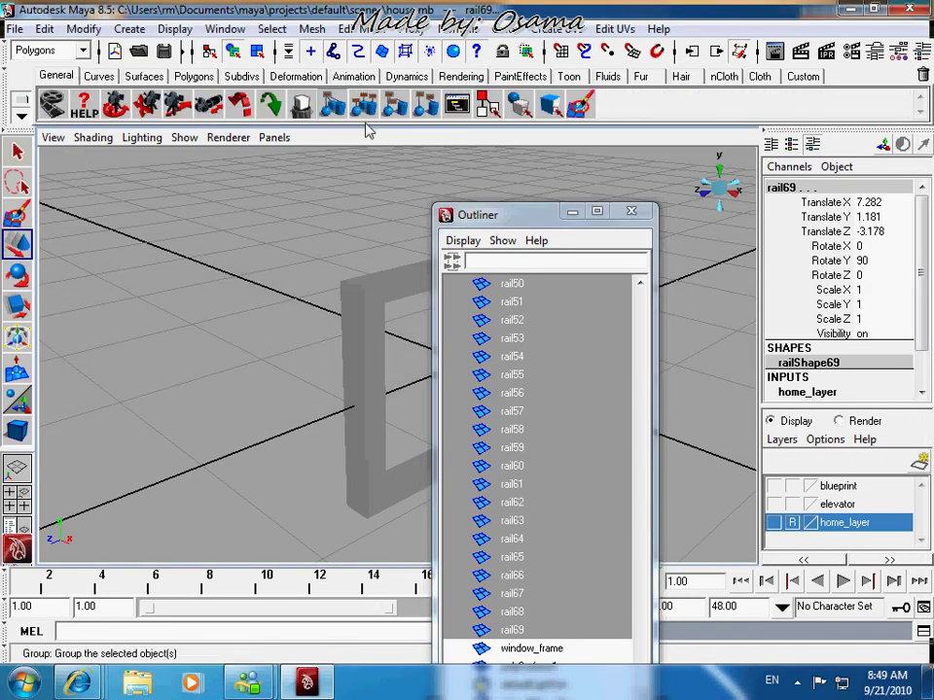
{"action": "left_click", "coordinate": [364, 107]}
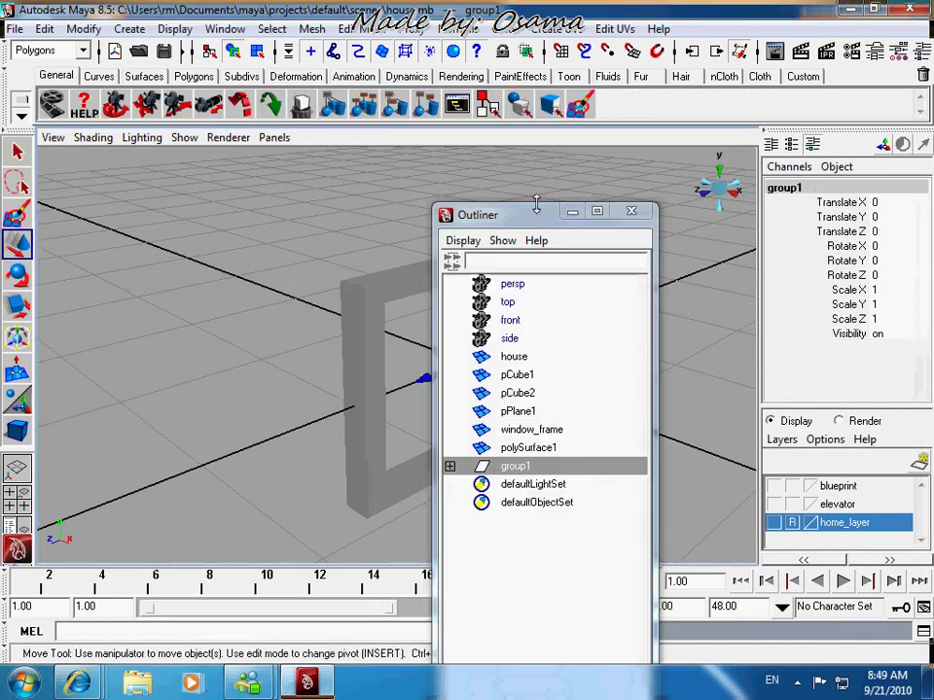
Select polySurface1 in the Outliner and rename it window
{"action": "left_click", "coordinate": [526, 448]}
{"action": "left_click_drag", "start_coordinate": [505, 217], "coordinate": [447, 167]}
{"action": "left_click", "coordinate": [800, 187]}
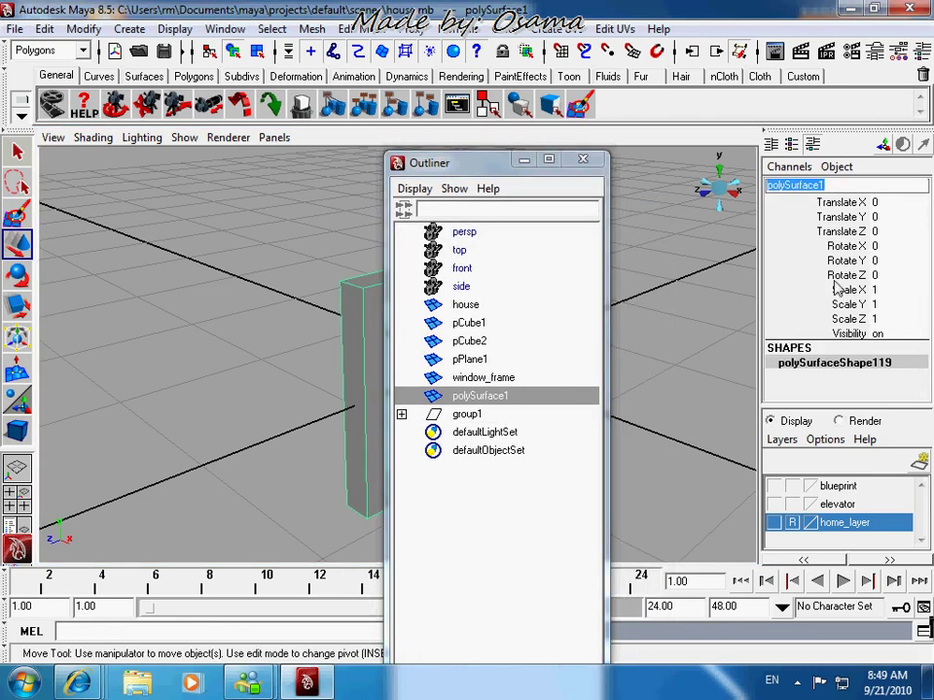
{"action": "type", "text": "wind"}
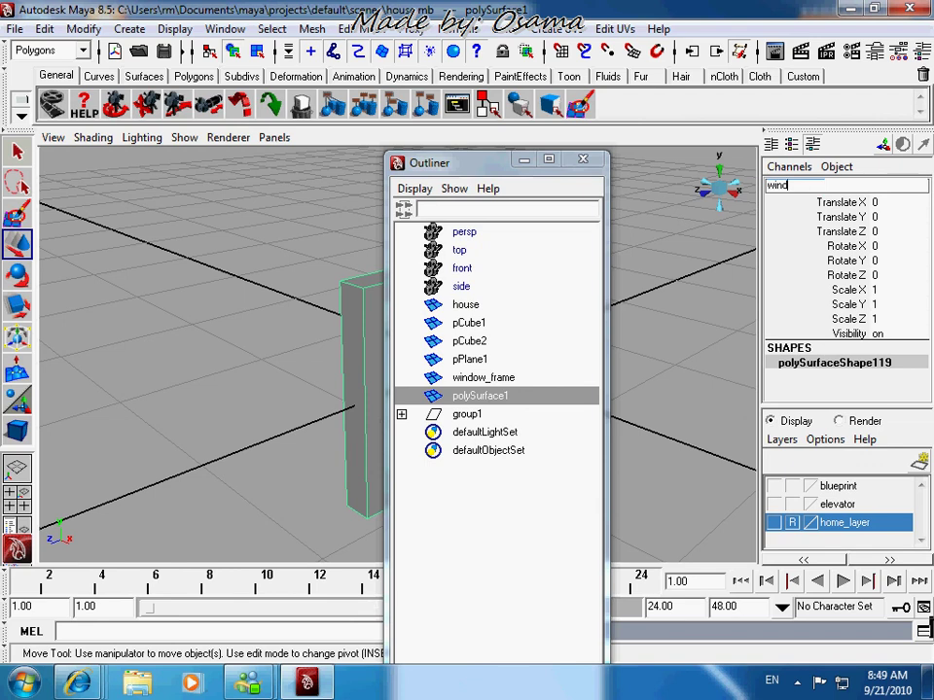
{"action": "type", "text": "ow"}
{"action": "key", "text": "Return"}
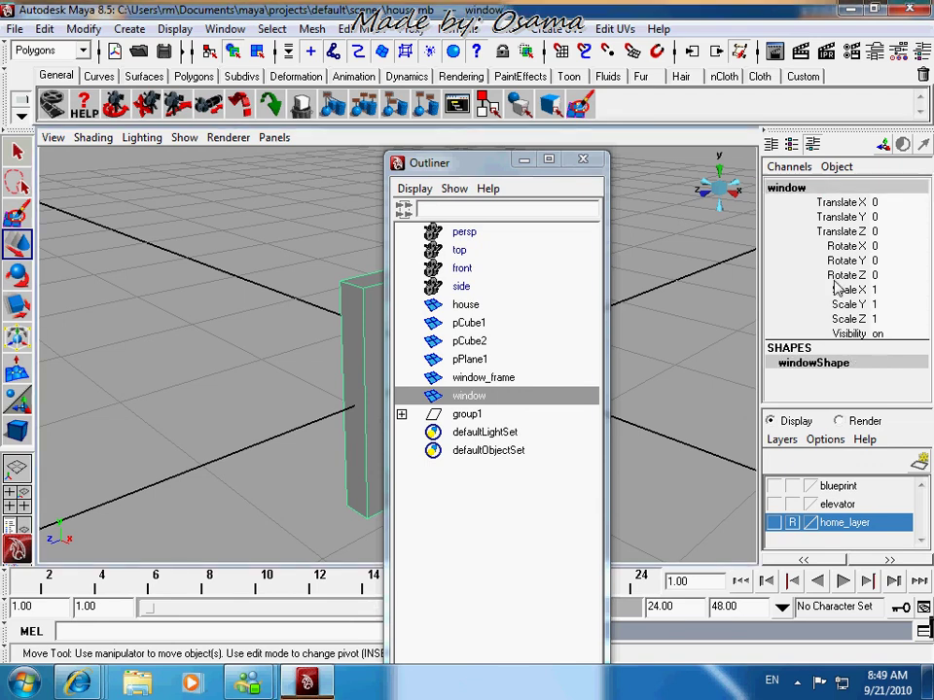
Close the Outliner and select the window object in the viewport
{"action": "left_click", "coordinate": [481, 375]}
{"action": "left_click", "coordinate": [477, 361]}
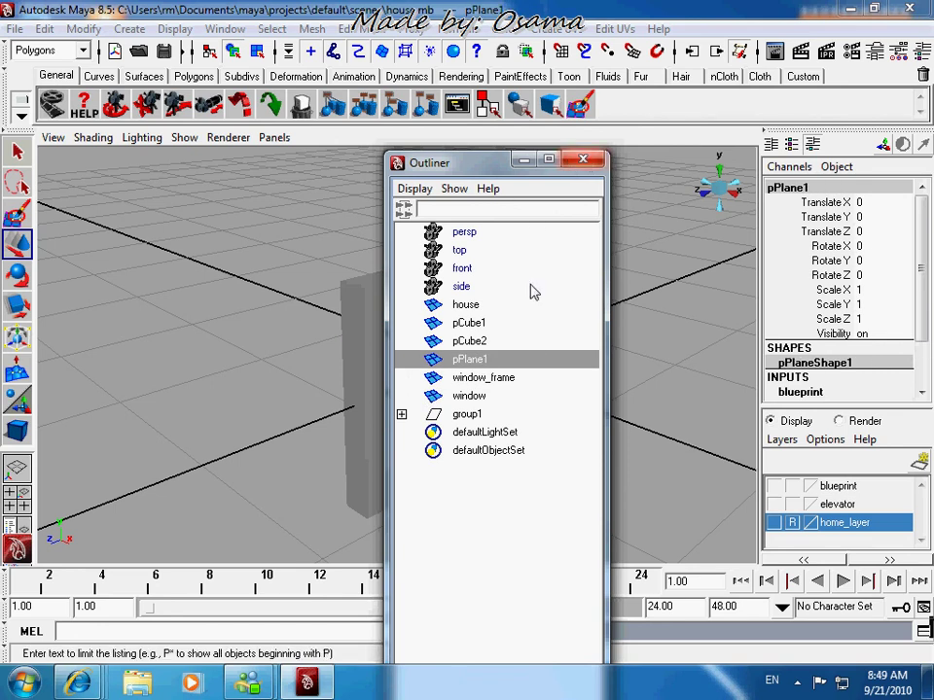
{"action": "left_click", "coordinate": [498, 325]}
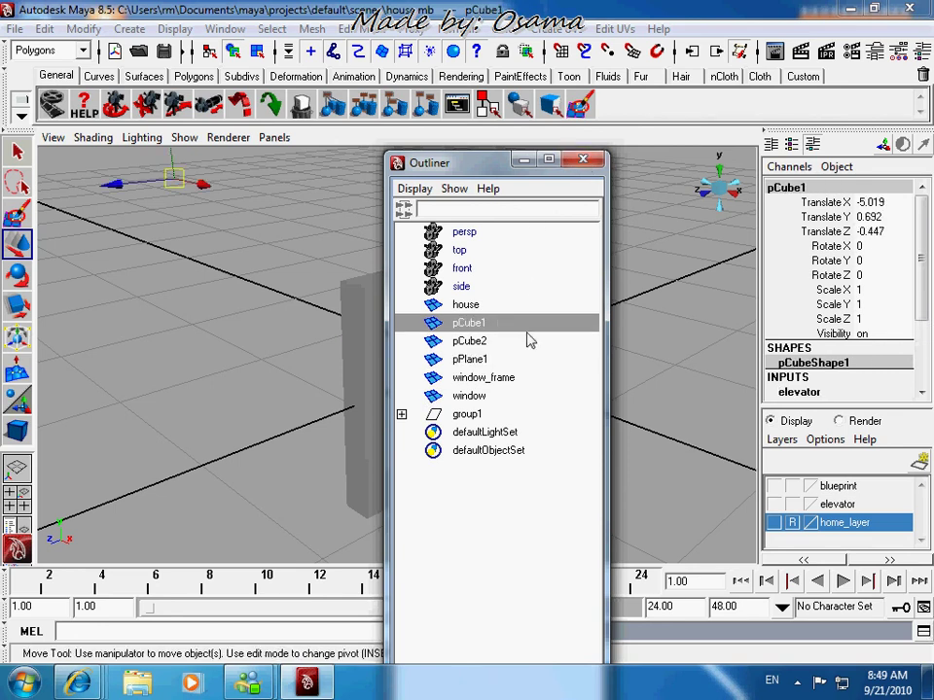
{"action": "left_click", "coordinate": [585, 159]}
{"action": "left_click", "coordinate": [570, 309]}
{"action": "left_click", "coordinate": [552, 305]}
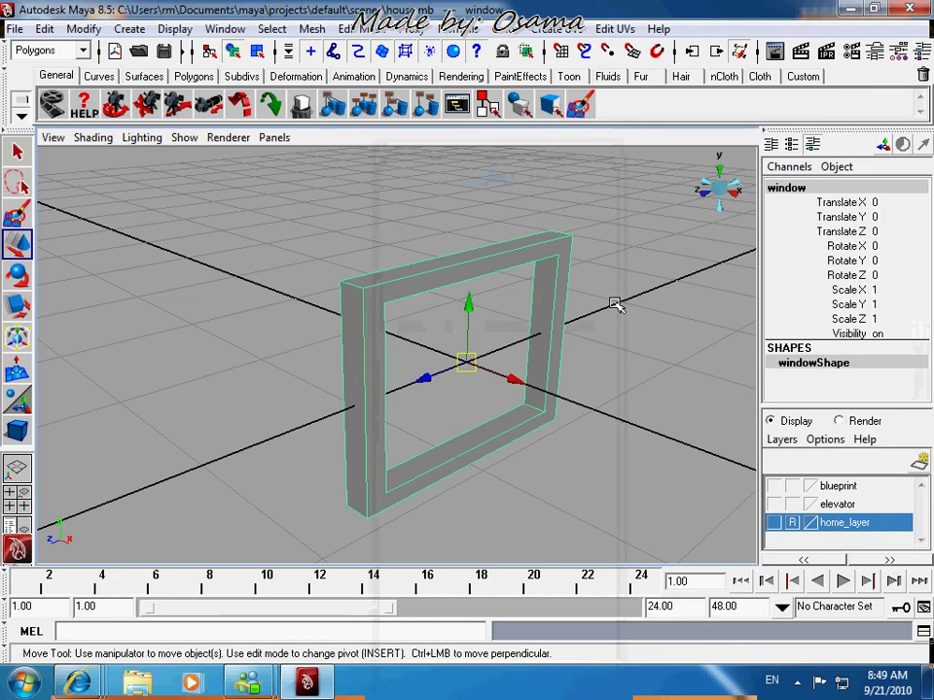
Select the window's centre in face mode from the top view, and display the model in wireframe
{"action": "left_click_drag", "start_coordinate": [652, 348], "coordinate": [700, 235], "text": "alt"}
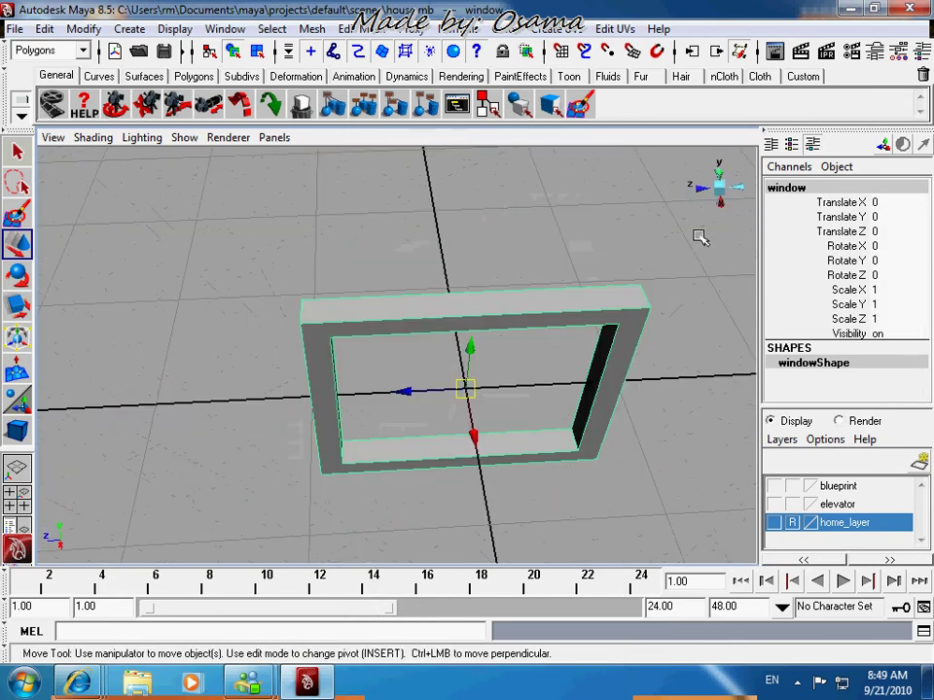
{"action": "left_click", "coordinate": [721, 171]}
{"action": "right_click_drag", "start_coordinate": [403, 297], "coordinate": [401, 330]}
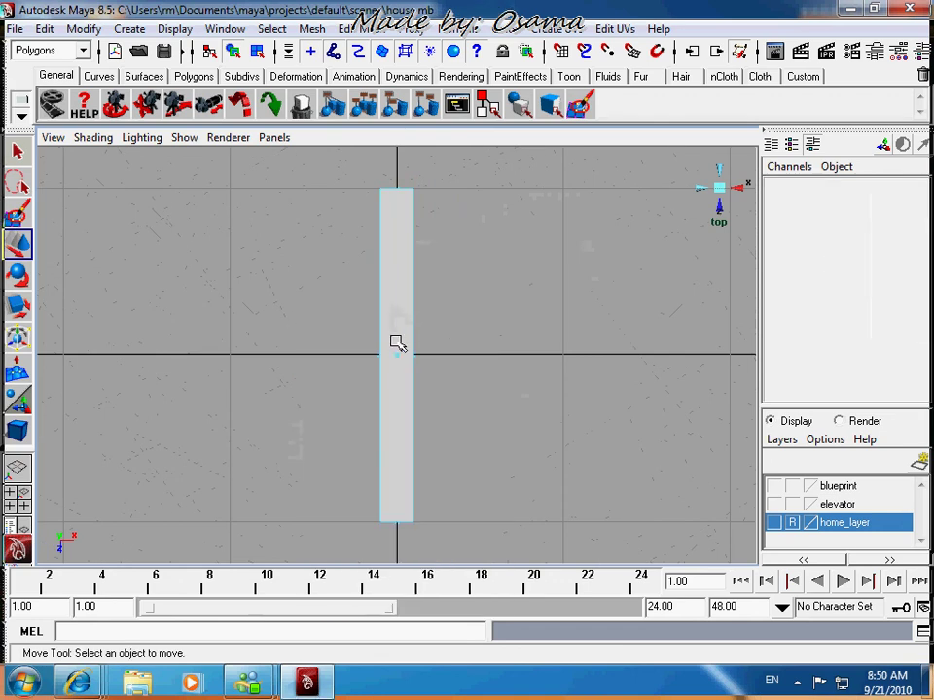
{"action": "left_click", "coordinate": [397, 342]}
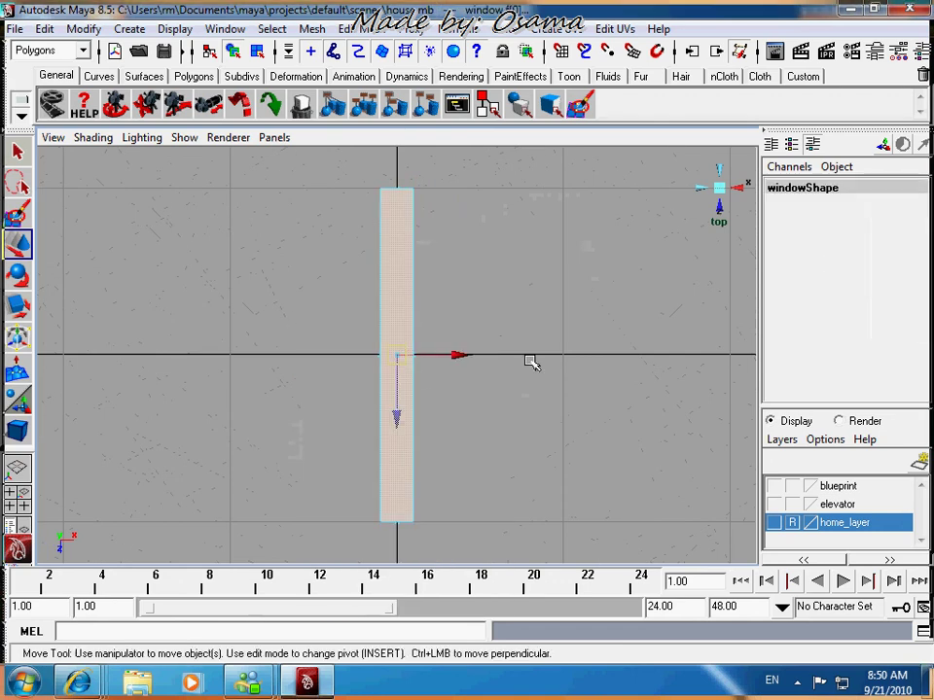
{"action": "left_click", "coordinate": [712, 187]}
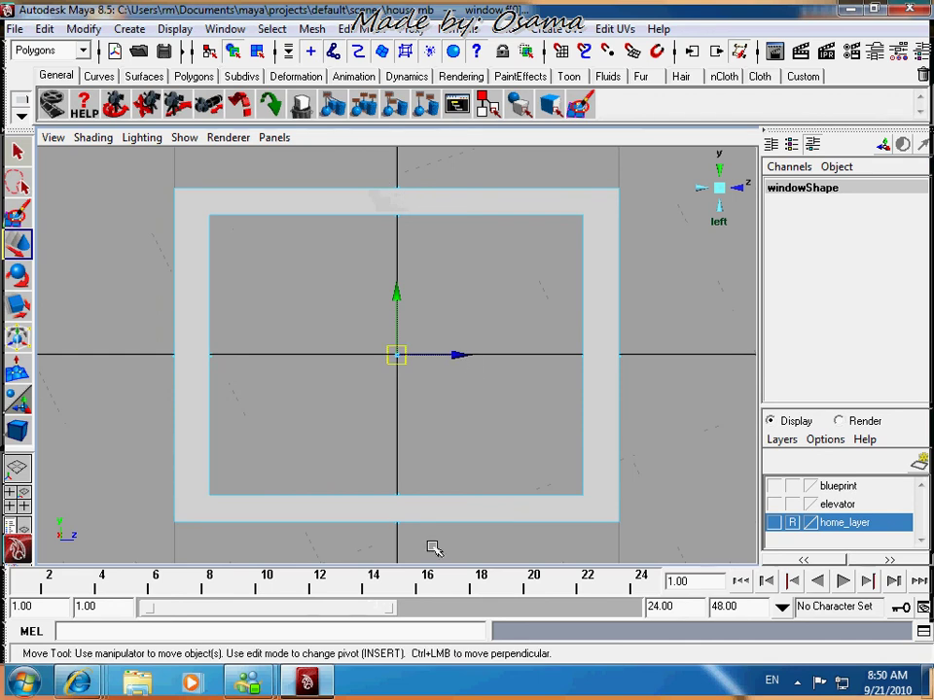
{"action": "left_click", "coordinate": [718, 168]}
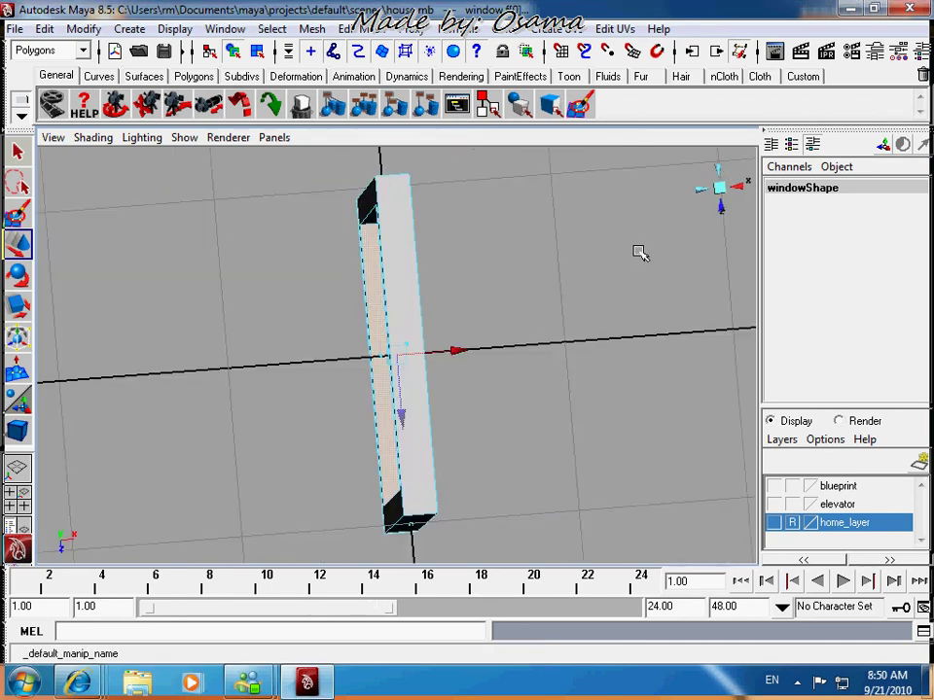
{"action": "key", "text": "4"}
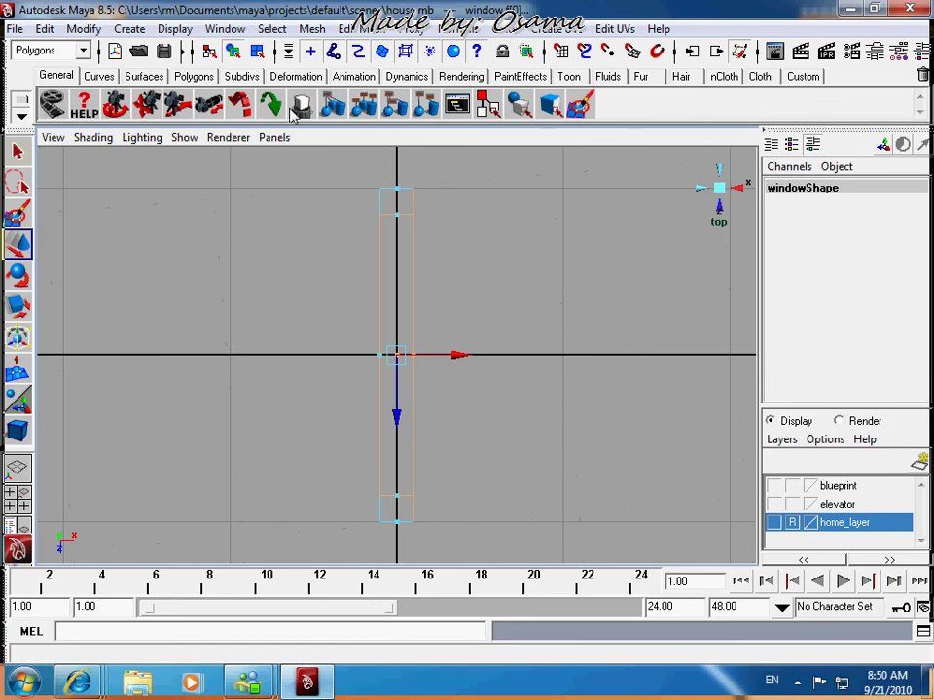
Cut the selected window faces with the Cut Faces Tool along two parallel lengthwise lines, one on each side of the centre line
{"action": "left_click", "coordinate": [193, 76]}
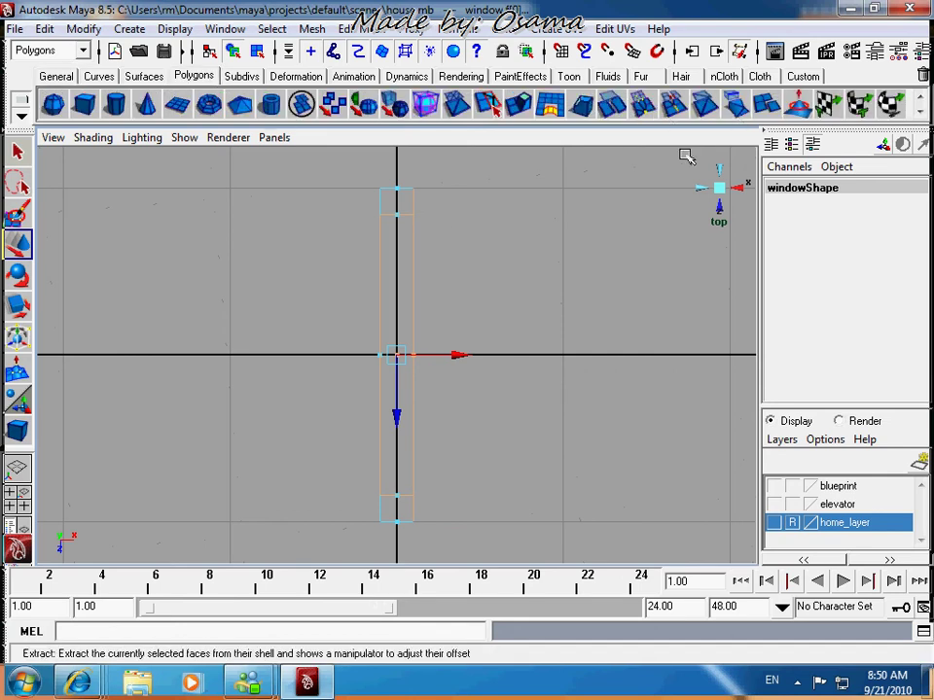
{"action": "left_click", "coordinate": [607, 109]}
{"action": "middle_click_drag", "start_coordinate": [447, 312], "coordinate": [449, 308], "text": "alt"}
{"action": "scroll", "coordinate": [447, 308], "scroll_direction": "up", "scroll_amount": 3}
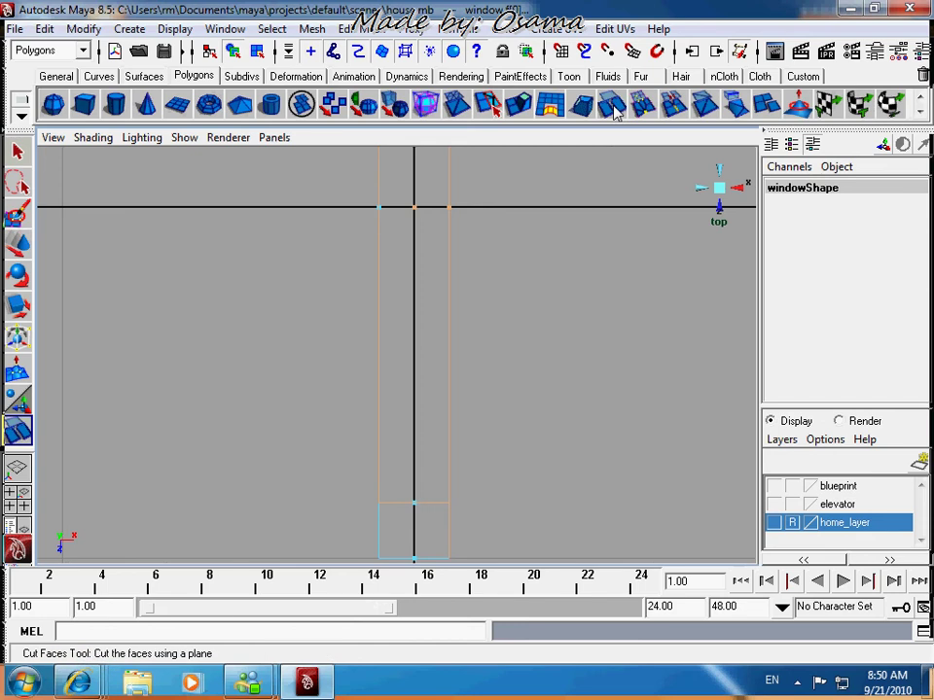
{"action": "left_click", "coordinate": [615, 112]}
{"action": "middle_click_drag", "start_coordinate": [450, 226], "coordinate": [458, 285], "text": "alt"}
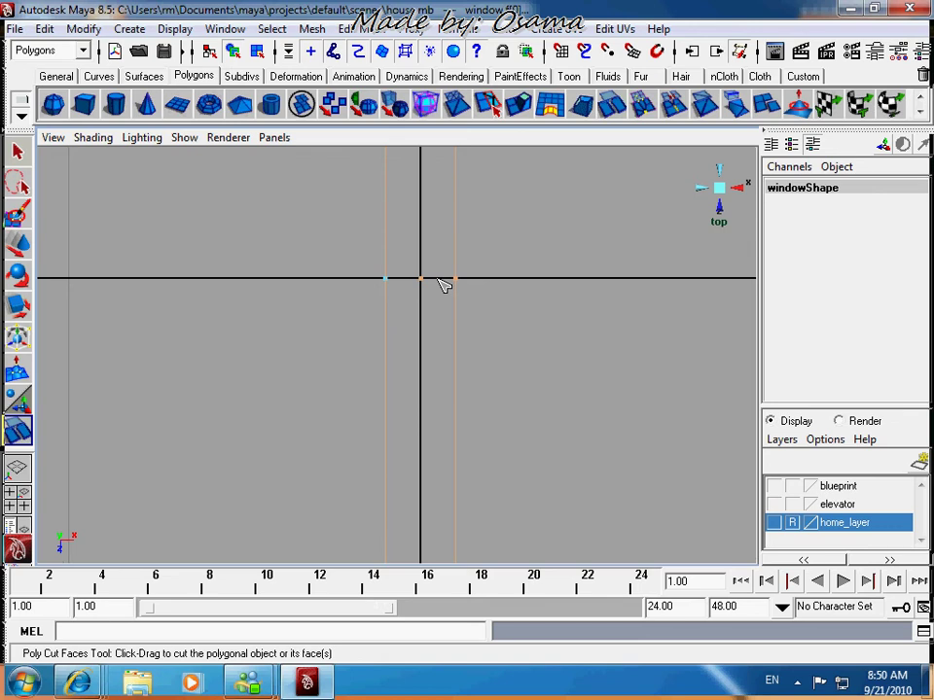
{"action": "left_click_drag", "start_coordinate": [442, 301], "coordinate": [420, 298]}
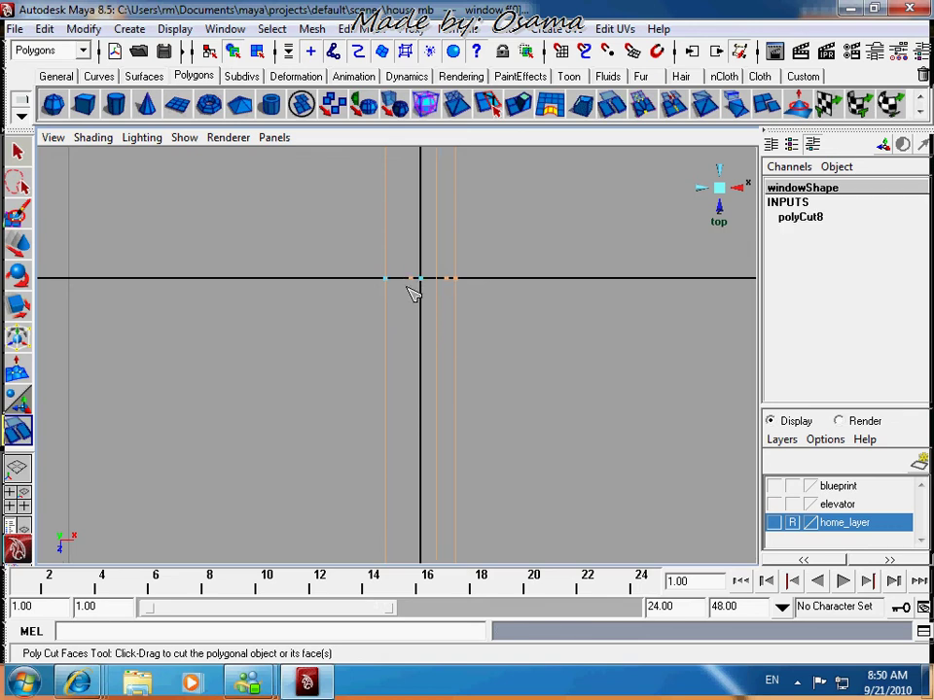
{"action": "left_click", "coordinate": [407, 287]}
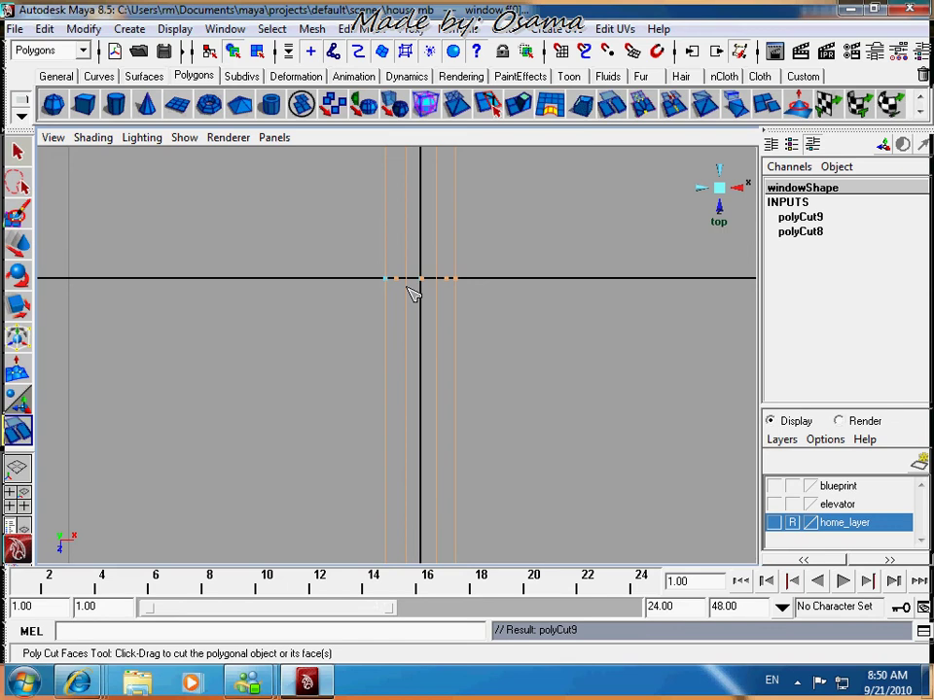
Return to the perspective view in object mode with shaded display and select the whole window object
{"action": "left_click", "coordinate": [720, 189]}
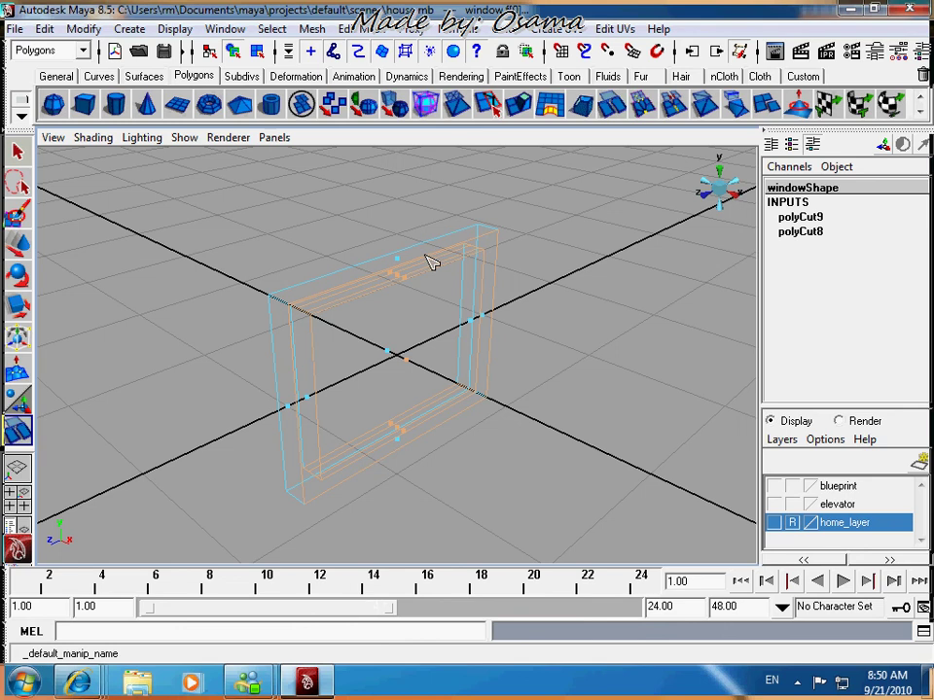
{"action": "mouse_move", "coordinate": [446, 262]}
{"action": "right_mouse_down"}
{"action": "mouse_move", "coordinate": [441, 253]}
{"action": "mouse_move", "coordinate": [492, 237]}
{"action": "right_mouse_up"}
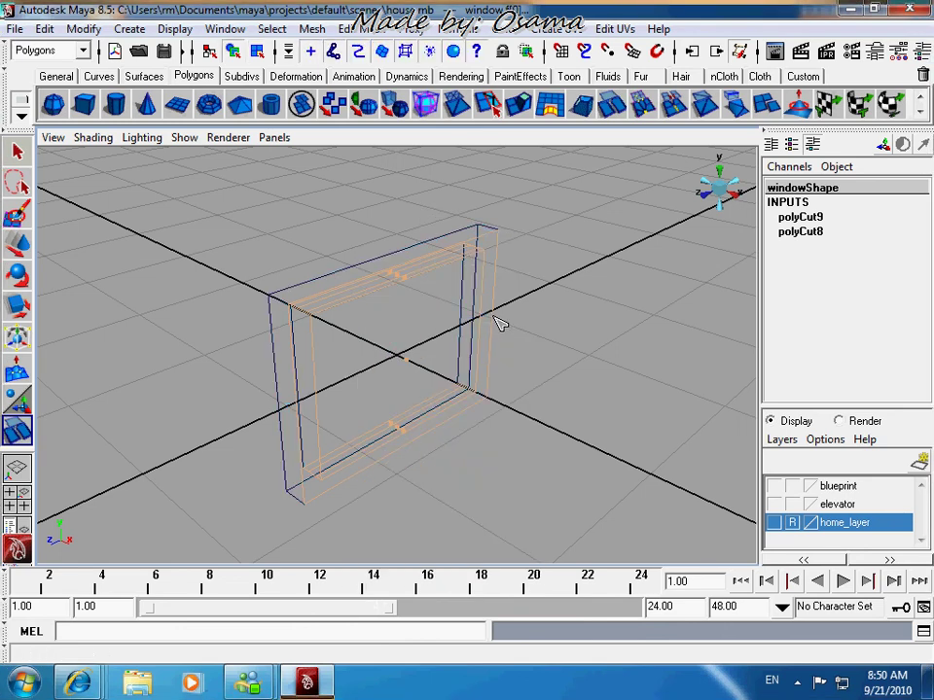
{"action": "key", "text": "5"}
{"action": "mouse_move", "coordinate": [498, 323]}
{"action": "left_mouse_down", "text": "alt"}
{"action": "mouse_move", "coordinate": [500, 388]}
{"action": "mouse_move", "coordinate": [425, 378]}
{"action": "mouse_move", "coordinate": [391, 333]}
{"action": "mouse_move", "coordinate": [395, 323]}
{"action": "mouse_move", "coordinate": [427, 354]}
{"action": "mouse_move", "coordinate": [440, 390]}
{"action": "mouse_move", "coordinate": [506, 434]}
{"action": "left_mouse_up", "text": "alt"}
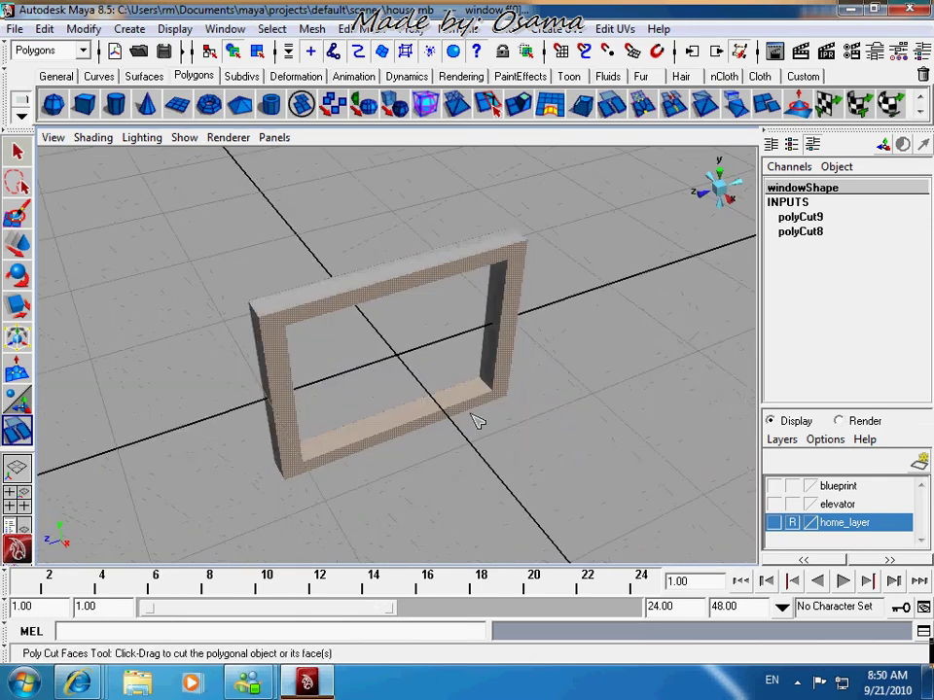
{"action": "key", "text": "w"}
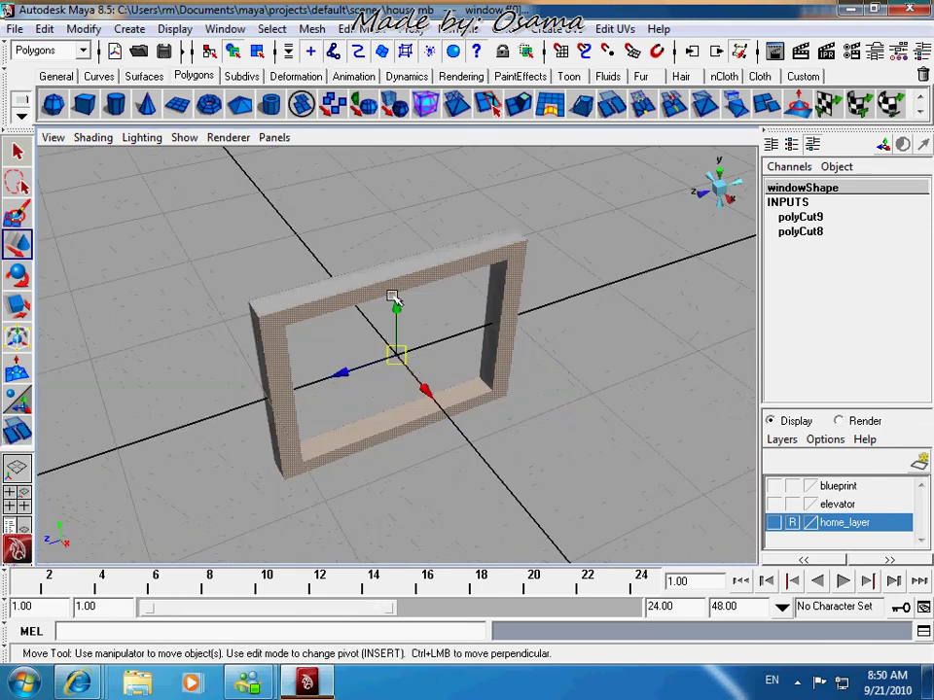
{"action": "left_click", "coordinate": [392, 297]}
Select the middle strip faces on the inner bottom and inner top of the window frame and extrude them
{"action": "left_click_drag", "start_coordinate": [603, 417], "coordinate": [454, 380], "text": "alt"}
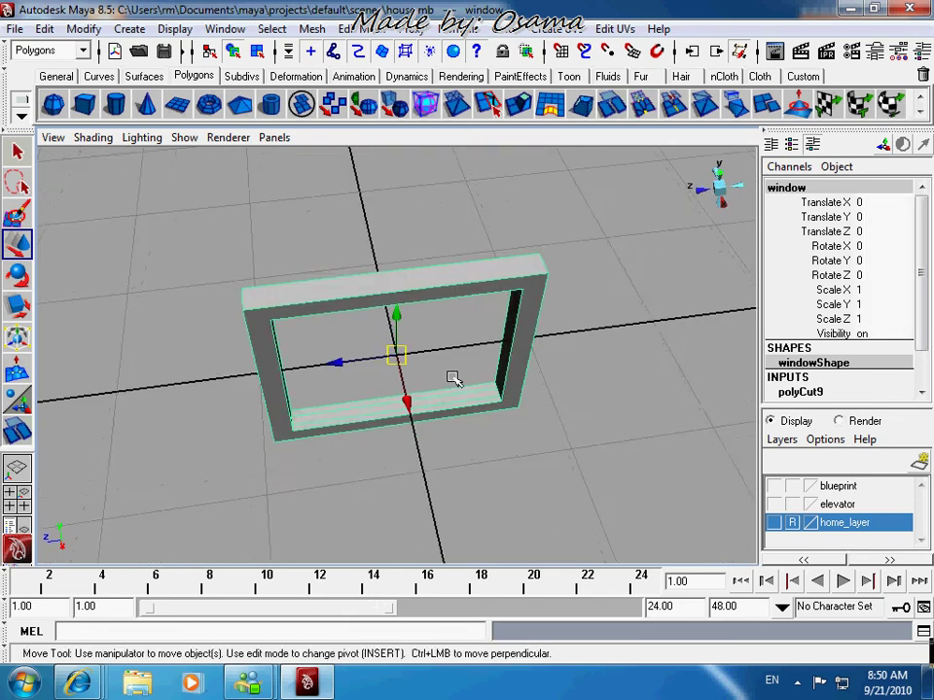
{"action": "scroll", "coordinate": [450, 376], "scroll_direction": "up", "scroll_amount": 5}
{"action": "right_click_drag", "start_coordinate": [320, 470], "coordinate": [331, 386]}
{"action": "left_click", "coordinate": [426, 441]}
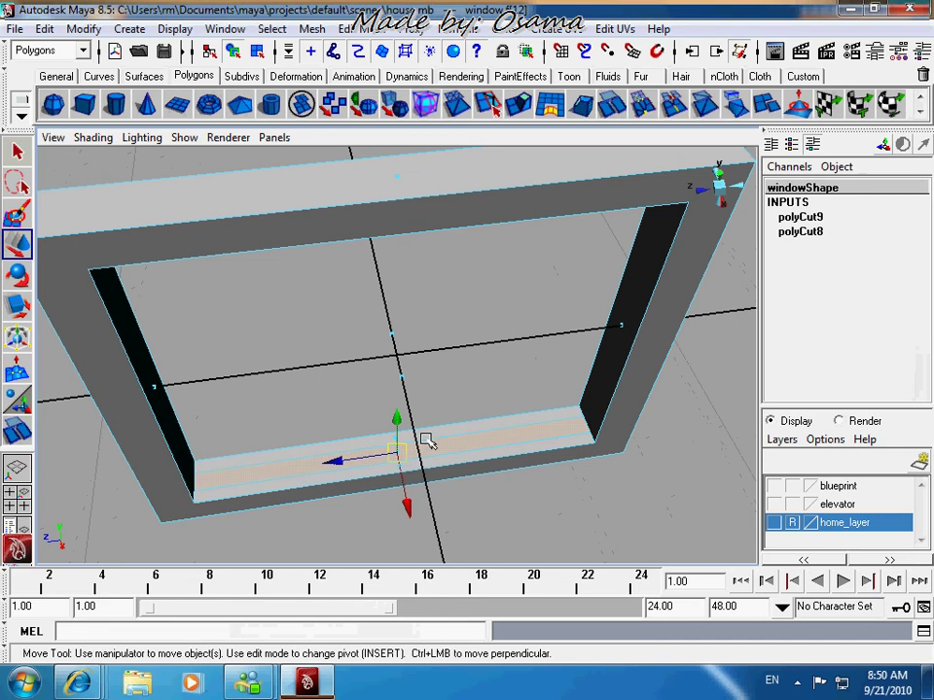
{"action": "left_click_drag", "start_coordinate": [511, 417], "coordinate": [481, 301], "text": "alt"}
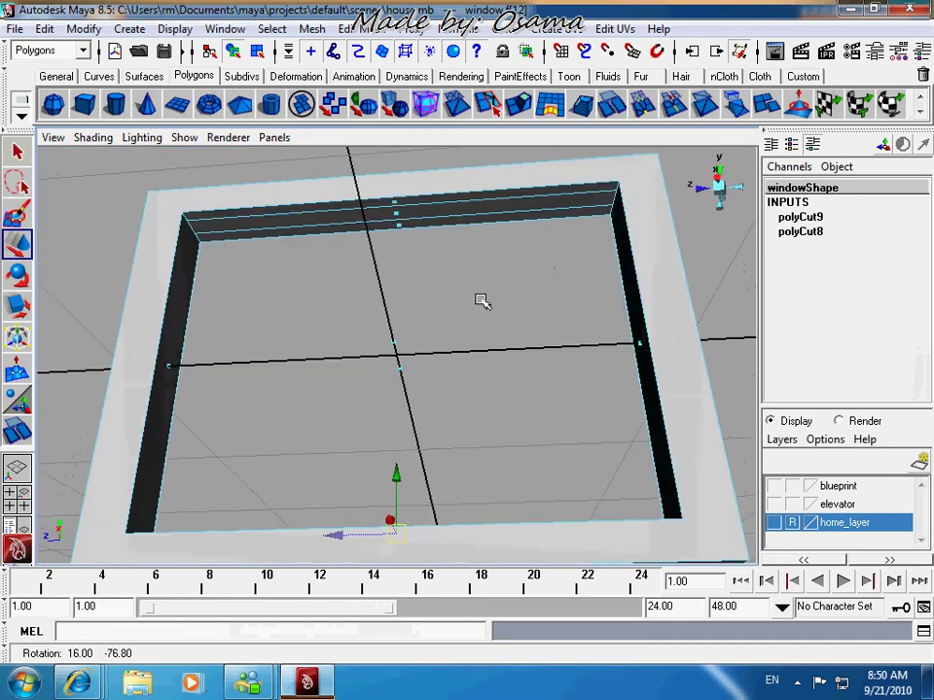
{"action": "left_click", "coordinate": [398, 218], "text": "shift"}
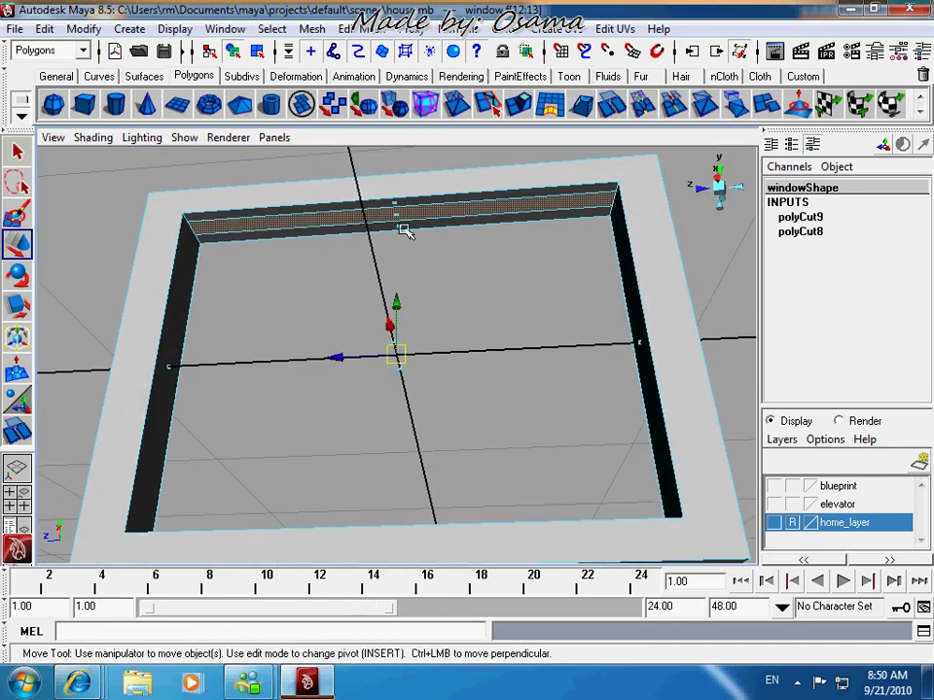
{"action": "left_click_drag", "start_coordinate": [548, 275], "coordinate": [513, 156], "text": "alt"}
{"action": "key", "text": "ctrl+e"}
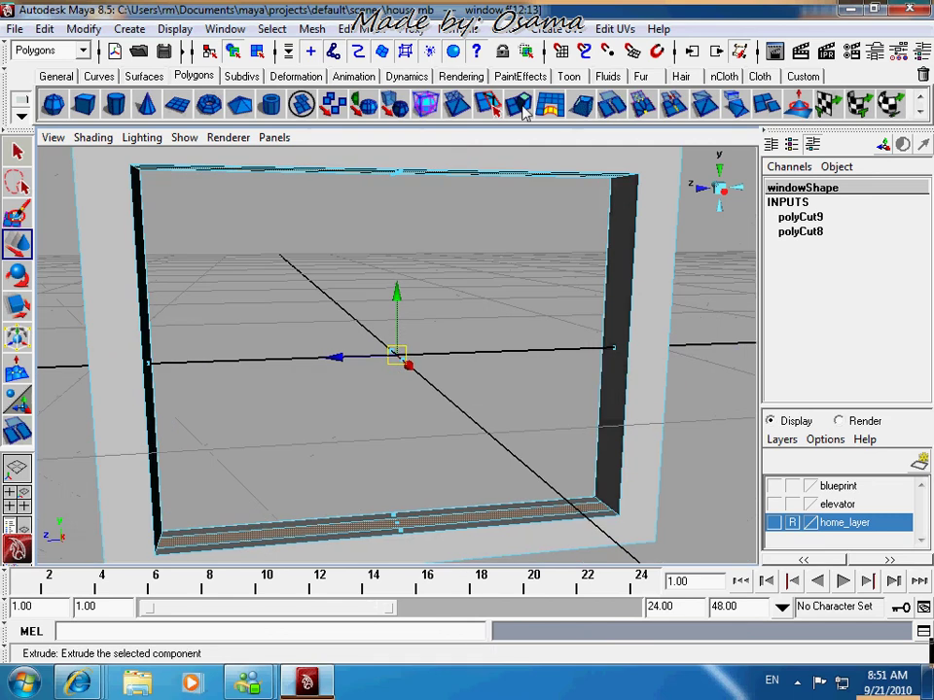
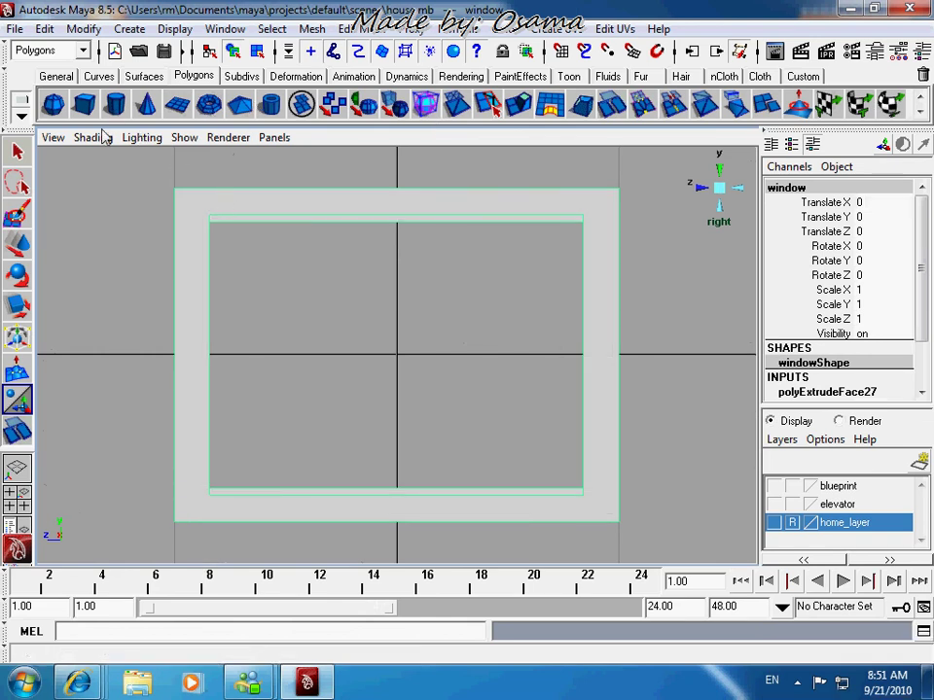
{"action": "left_click", "coordinate": [83, 104]}
{"action": "left_click_drag", "start_coordinate": [376, 319], "coordinate": [537, 246]}
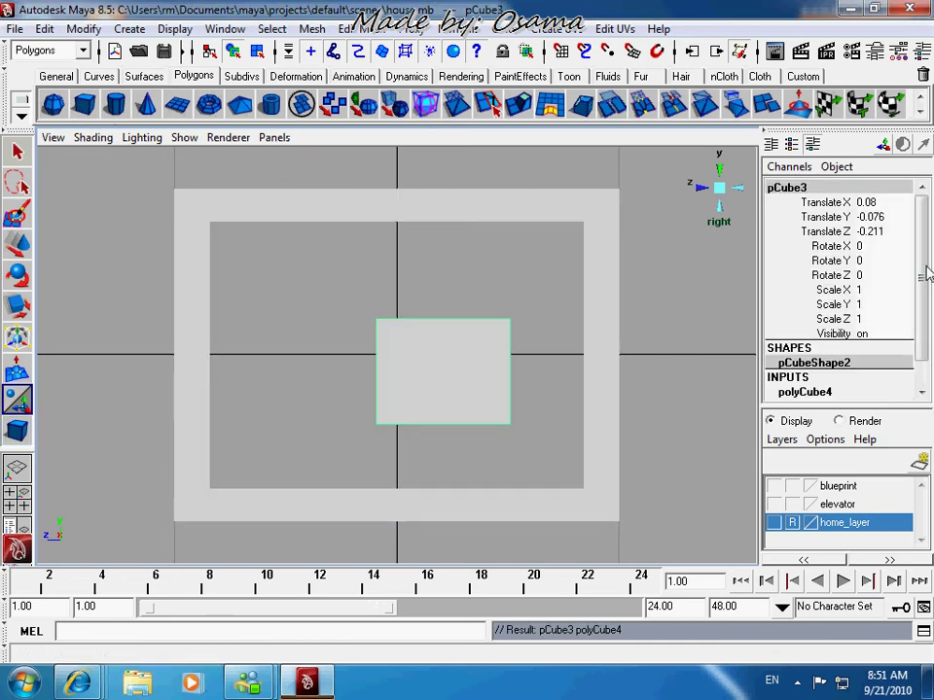
{"action": "scroll", "coordinate": [930, 332], "scroll_direction": "down", "scroll_amount": 1}
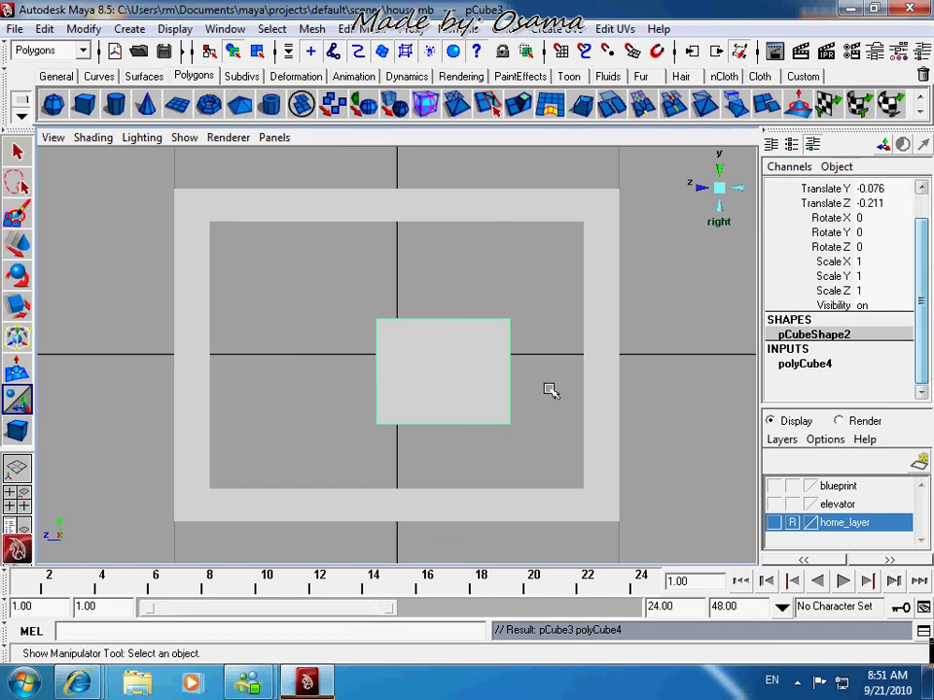
{"action": "key", "text": "Delete"}
Show home_layer, make its objects selectable, and bring the house's outer wall up in the perspective view
{"action": "left_click", "coordinate": [773, 522]}
{"action": "right_click_drag", "start_coordinate": [632, 419], "coordinate": [825, 539], "text": "alt"}
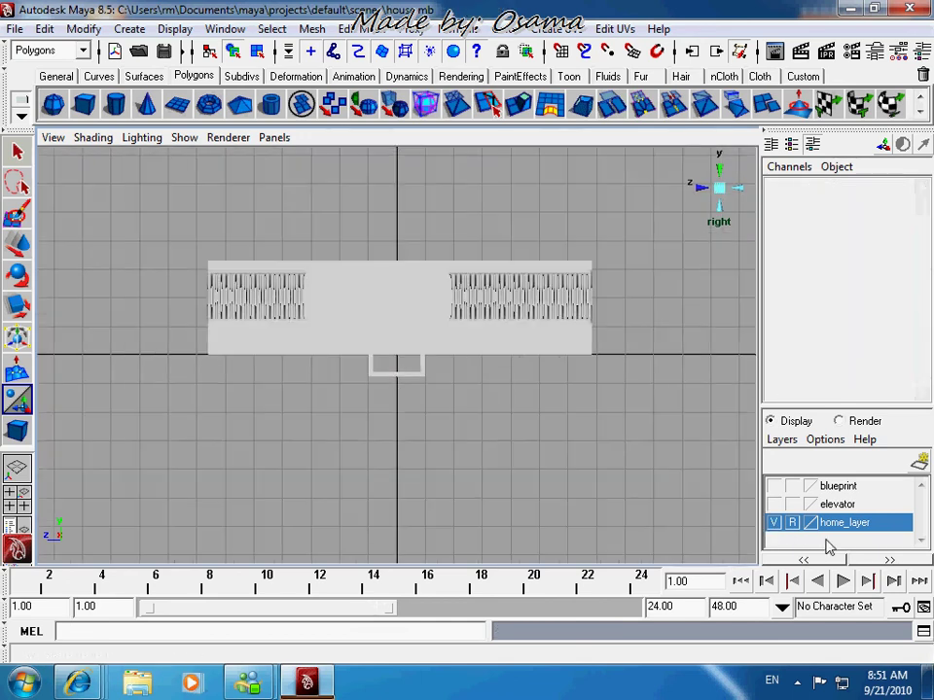
{"action": "left_click", "coordinate": [719, 188]}
{"action": "right_click_drag", "start_coordinate": [551, 373], "coordinate": [584, 465], "text": "alt"}
{"action": "middle_click_drag", "start_coordinate": [574, 465], "coordinate": [350, 404], "text": "alt"}
Select the window_frame block embedded in the house's outer wall and display the scene in wireframe
{"action": "left_click", "coordinate": [420, 378]}
{"action": "right_click_drag", "start_coordinate": [420, 377], "coordinate": [419, 452], "text": "alt"}
{"action": "left_click_drag", "start_coordinate": [419, 453], "coordinate": [294, 363], "text": "alt"}
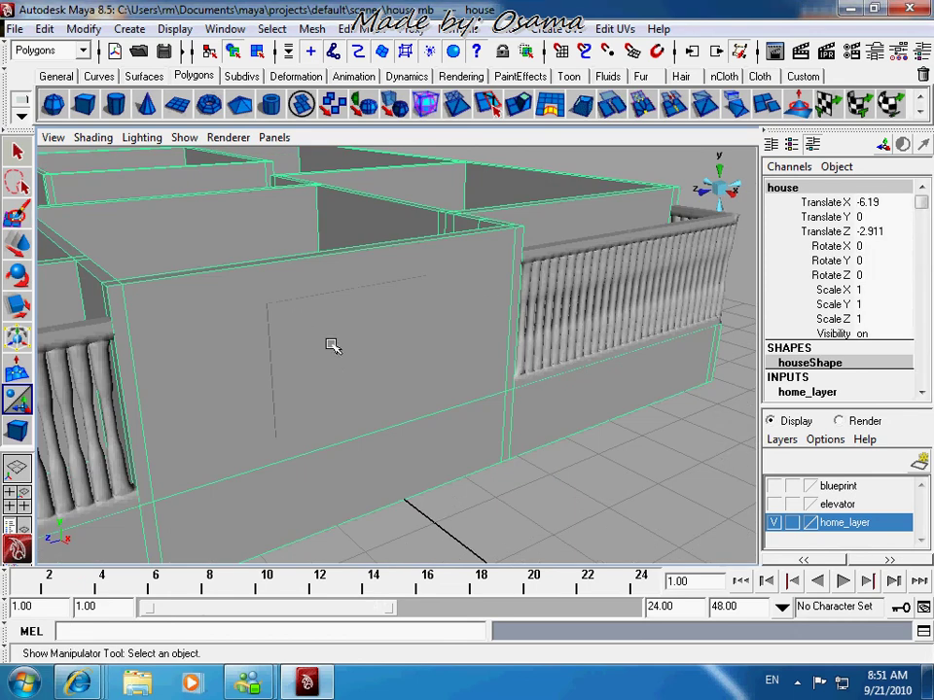
{"action": "left_click", "coordinate": [329, 341]}
{"action": "key", "text": "4"}
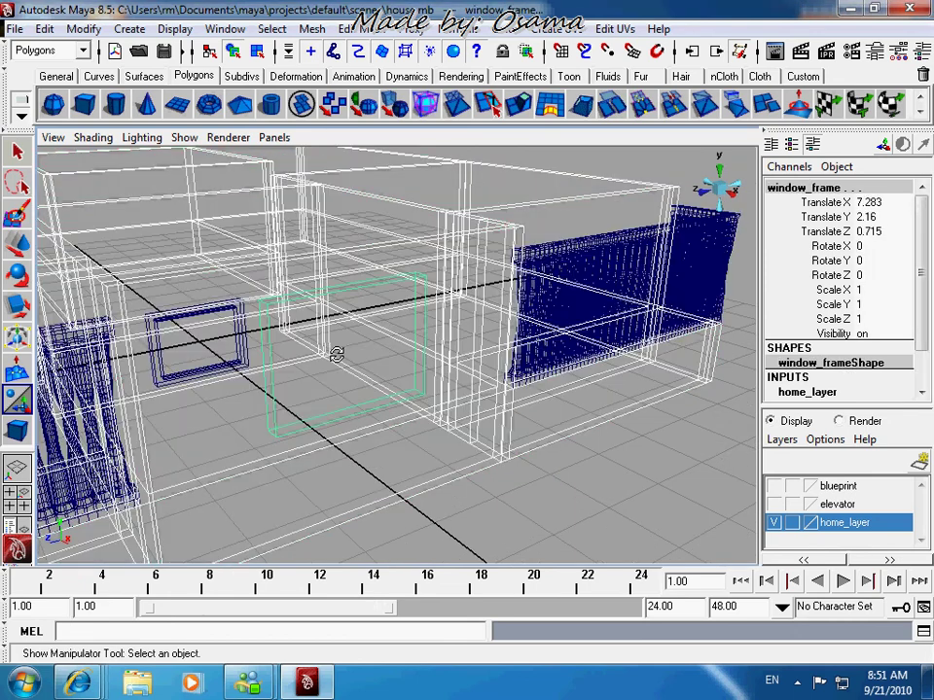
{"action": "left_click_drag", "start_coordinate": [335, 355], "coordinate": [316, 381], "text": "alt"}
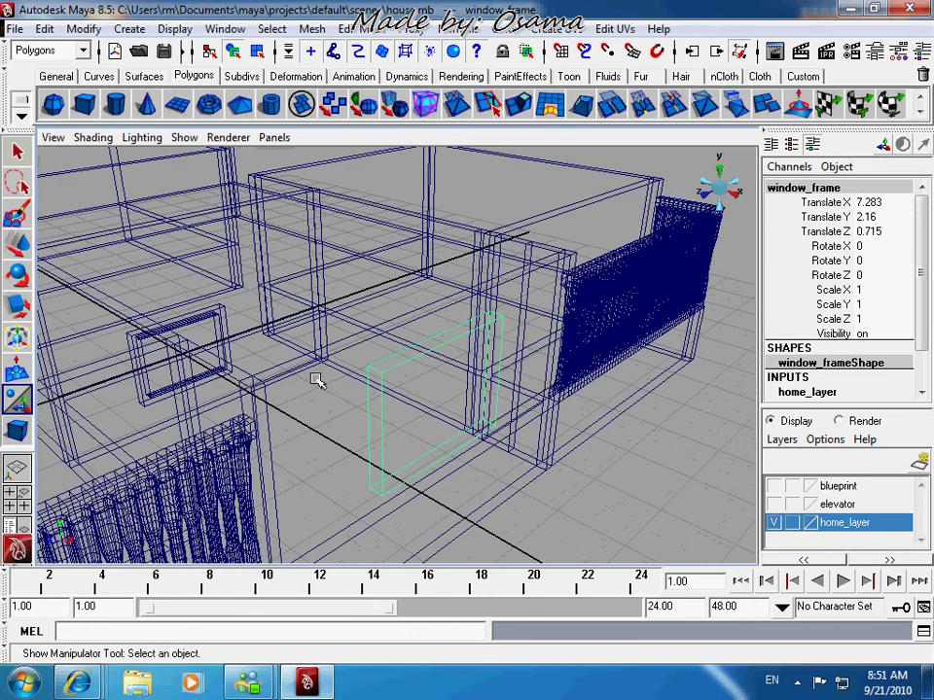
Duplicate window_frame and move the copy out of the wall along X to about 9.83
{"action": "key", "text": "ctrl+d"}
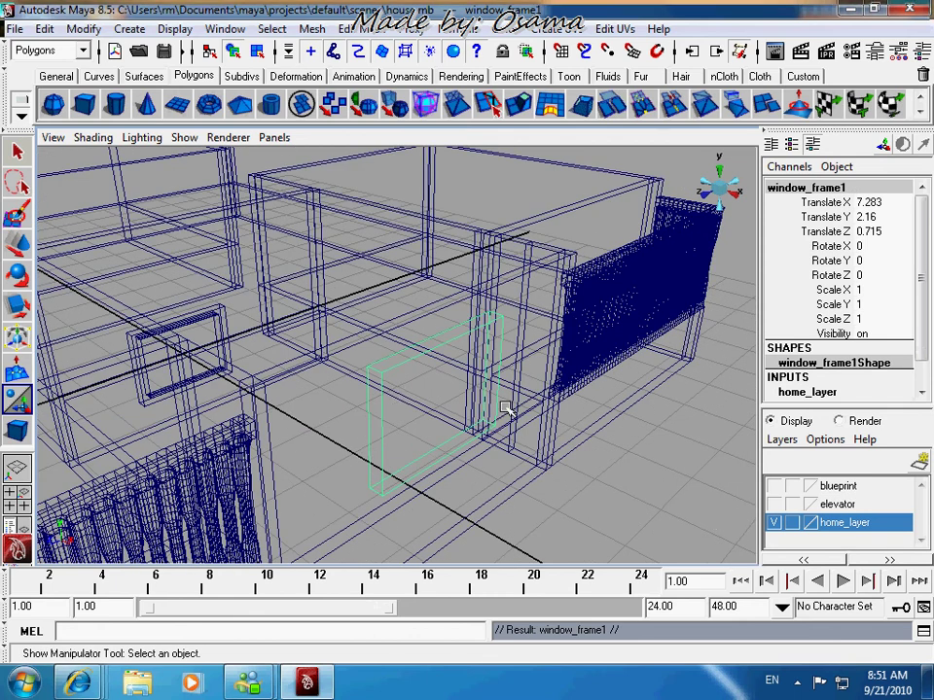
{"action": "key", "text": "w"}
{"action": "left_click_drag", "start_coordinate": [487, 424], "coordinate": [740, 512]}
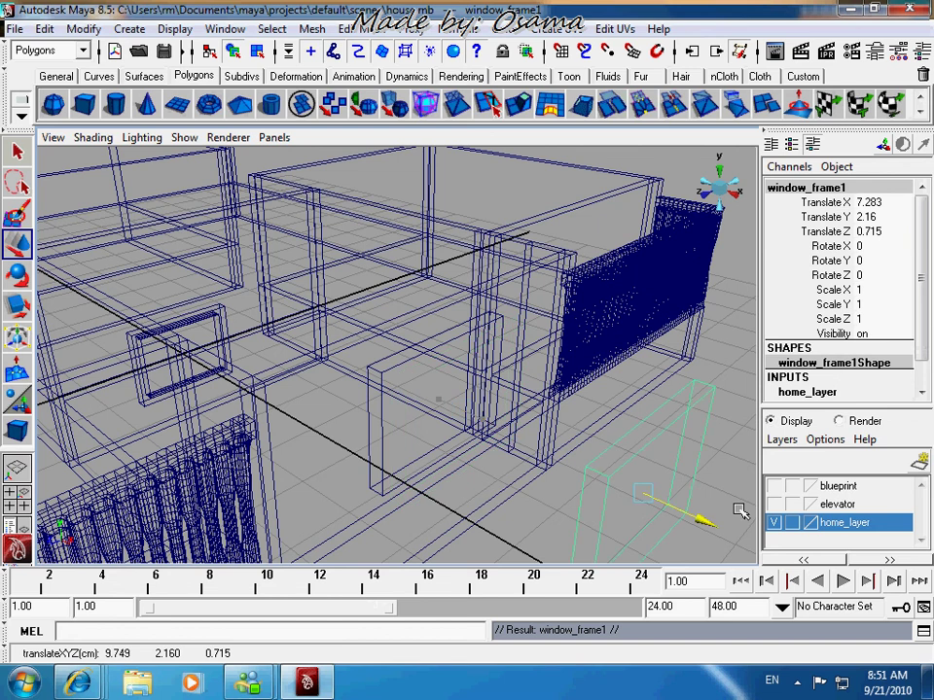
Remove the duplicated window frame from home_layer, hide that layer, and display the scene shaded
{"action": "left_click", "coordinate": [774, 524]}
{"action": "left_click", "coordinate": [774, 523]}
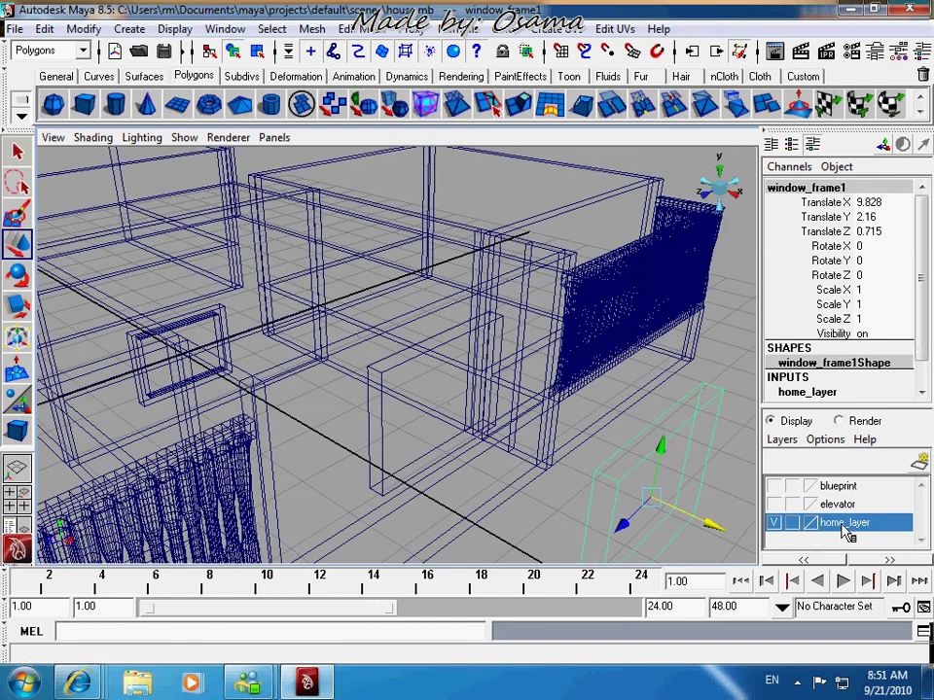
{"action": "right_click", "coordinate": [849, 533]}
{"action": "left_click", "coordinate": [844, 506]}
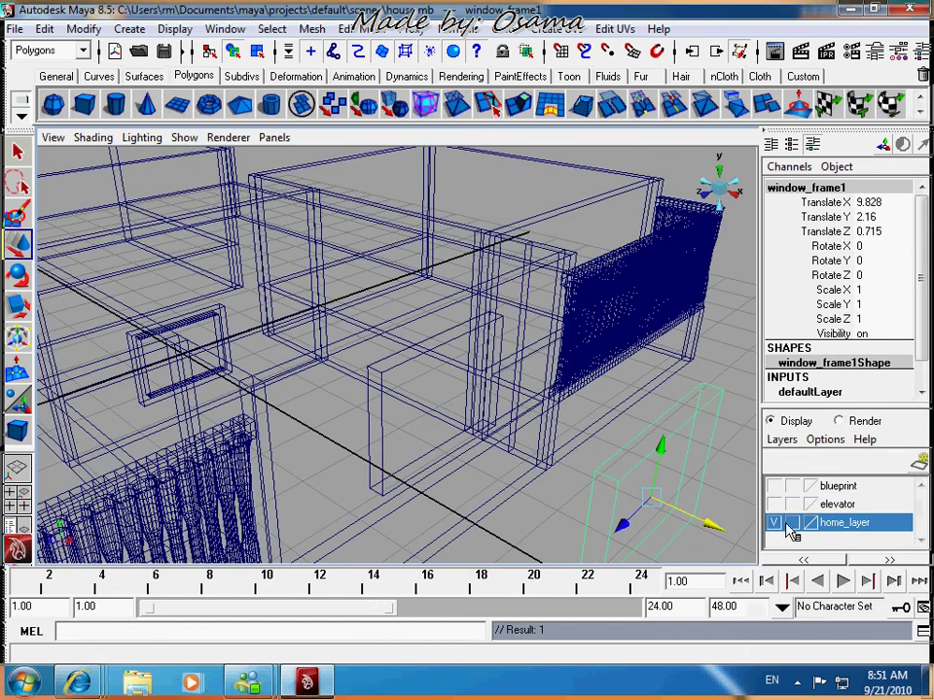
{"action": "left_click", "coordinate": [774, 523]}
{"action": "key", "text": "5"}
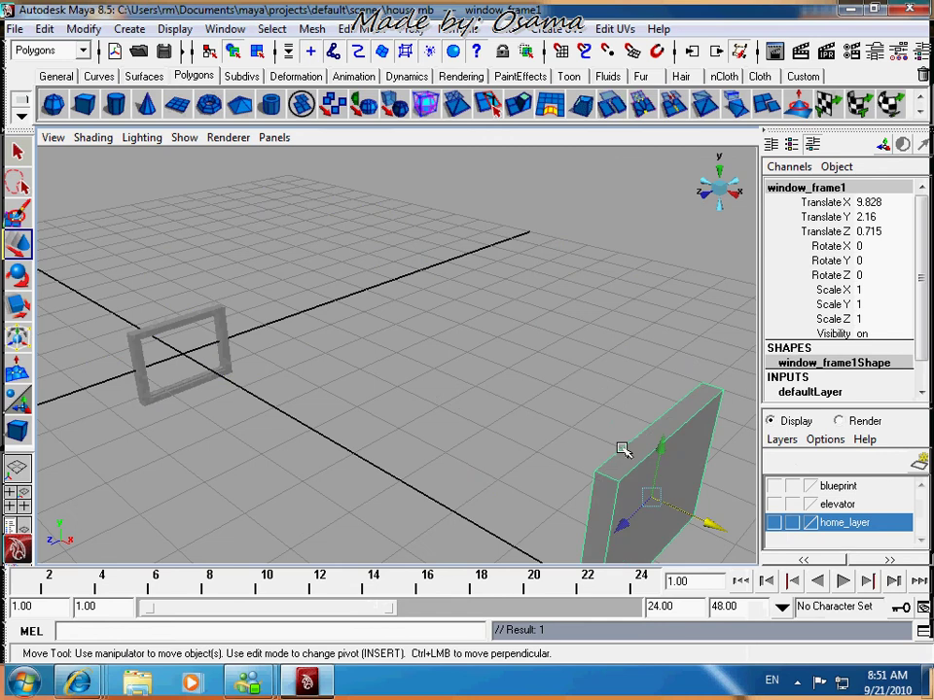
Set Translate X, Y and Z of the duplicated window frame to 0
{"action": "left_click", "coordinate": [739, 198]}
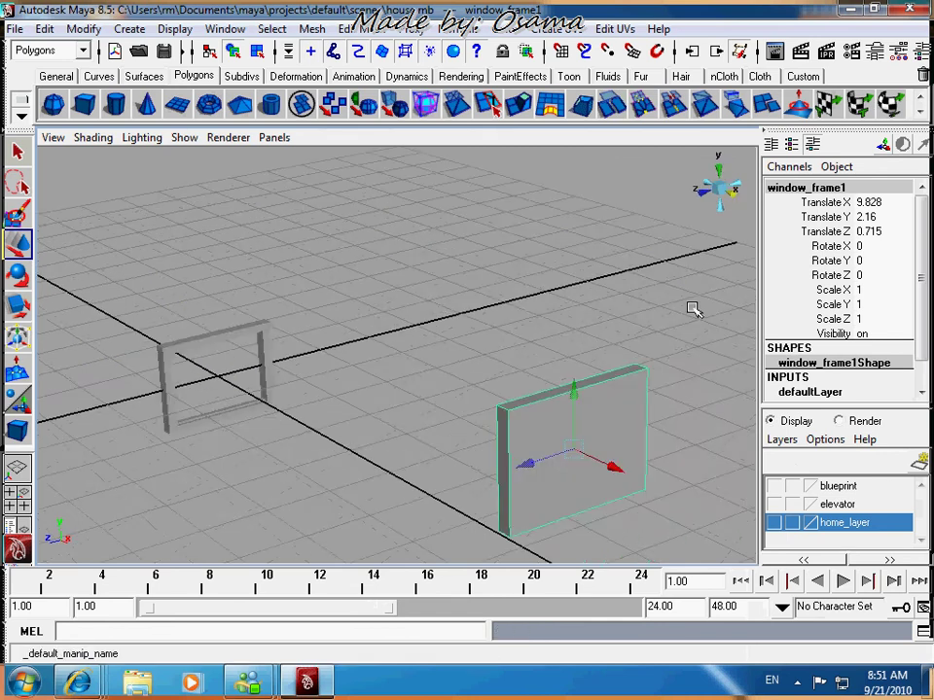
{"action": "left_click_drag", "start_coordinate": [880, 232], "coordinate": [885, 194]}
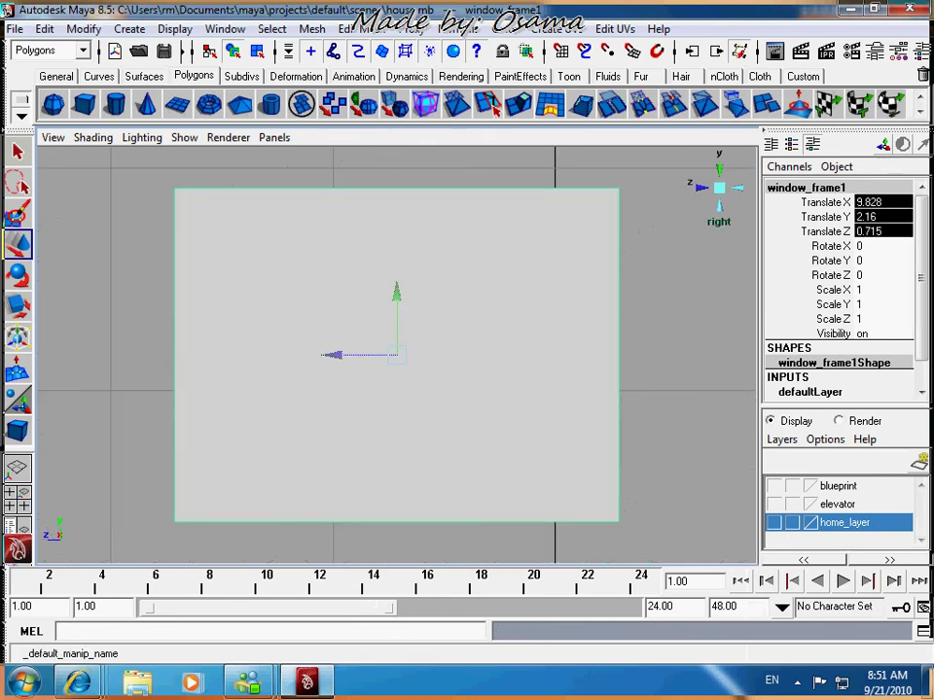
{"action": "type", "text": "0"}
{"action": "key", "text": "Return"}
{"action": "middle_click_drag", "start_coordinate": [531, 420], "coordinate": [520, 317], "text": "alt"}
{"action": "scroll", "coordinate": [818, 386], "scroll_direction": "down", "scroll_amount": 2}
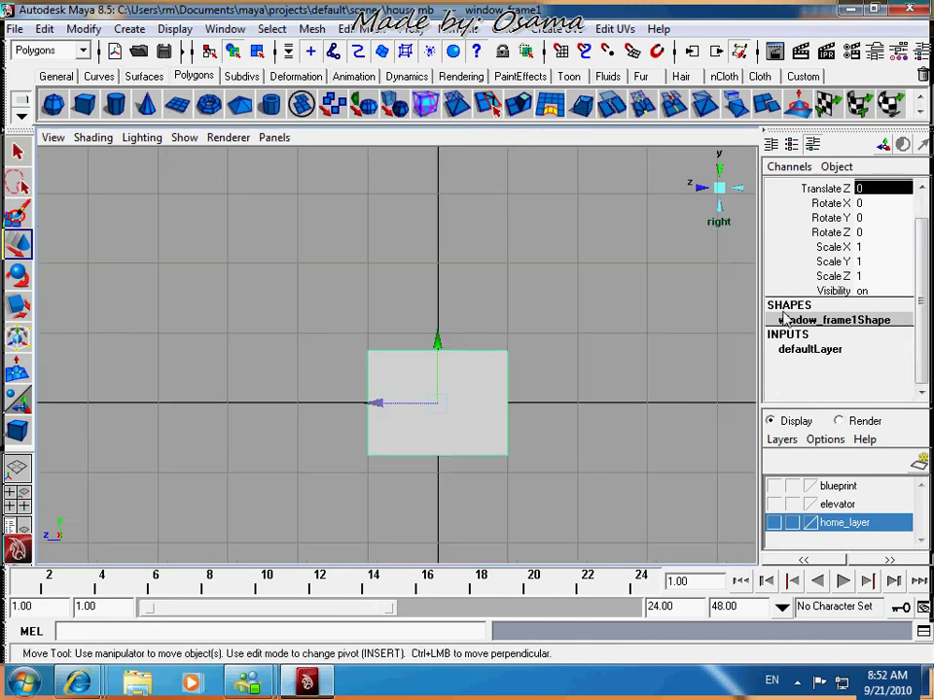
Select the window object and move it back along X to about -1.449, clear of the solid block
{"action": "right_click_drag", "start_coordinate": [453, 376], "coordinate": [604, 349], "text": "alt"}
{"action": "left_click", "coordinate": [640, 335]}
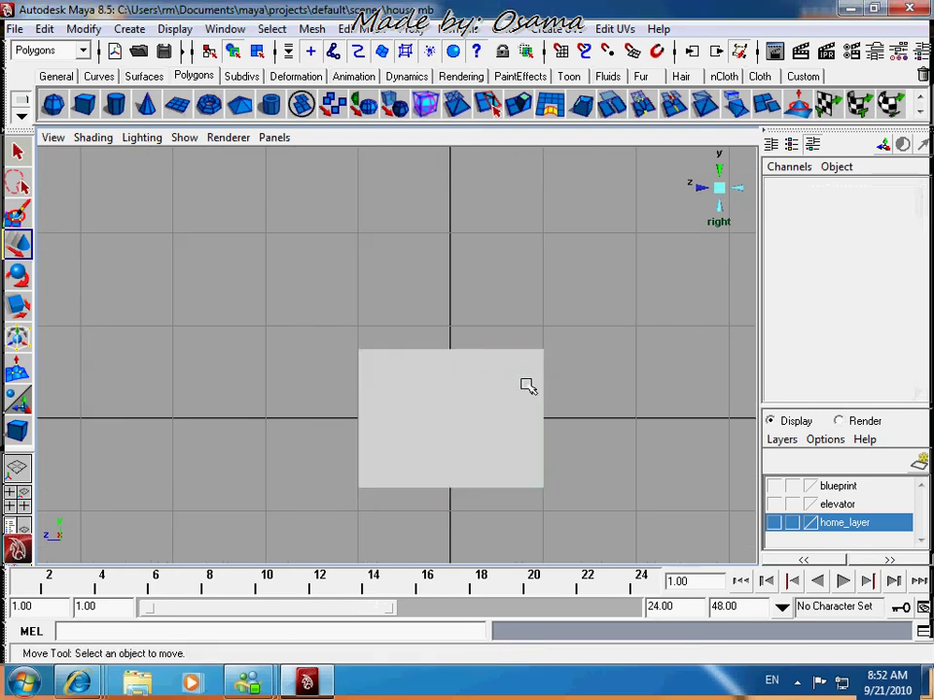
{"action": "left_click", "coordinate": [519, 395]}
{"action": "scroll", "coordinate": [525, 379], "scroll_direction": "up", "scroll_amount": 3}
{"action": "scroll", "coordinate": [539, 418], "scroll_direction": "up", "scroll_amount": 1}
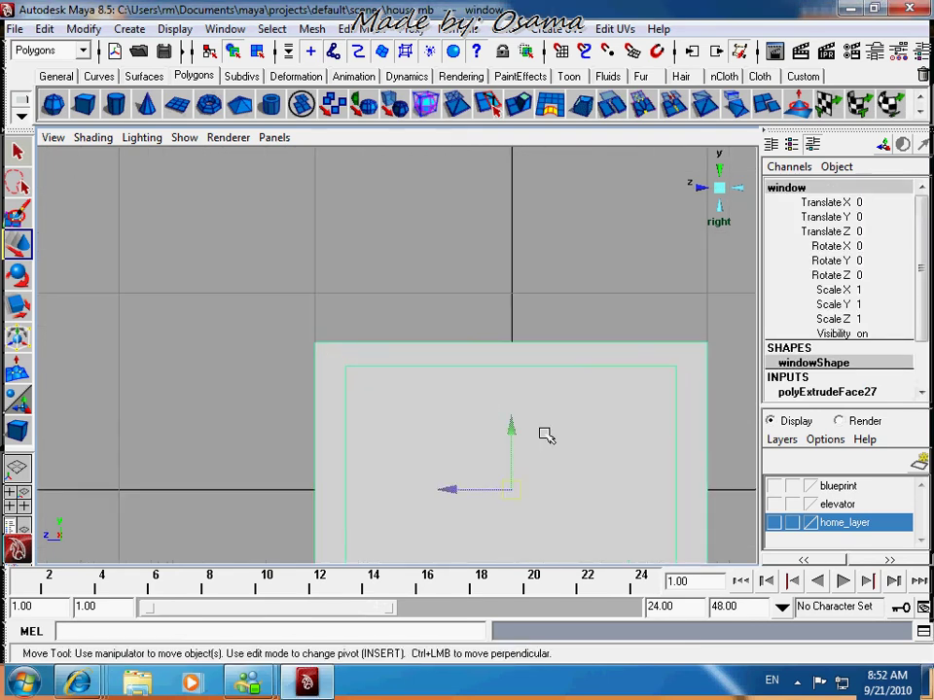
{"action": "left_click", "coordinate": [722, 187]}
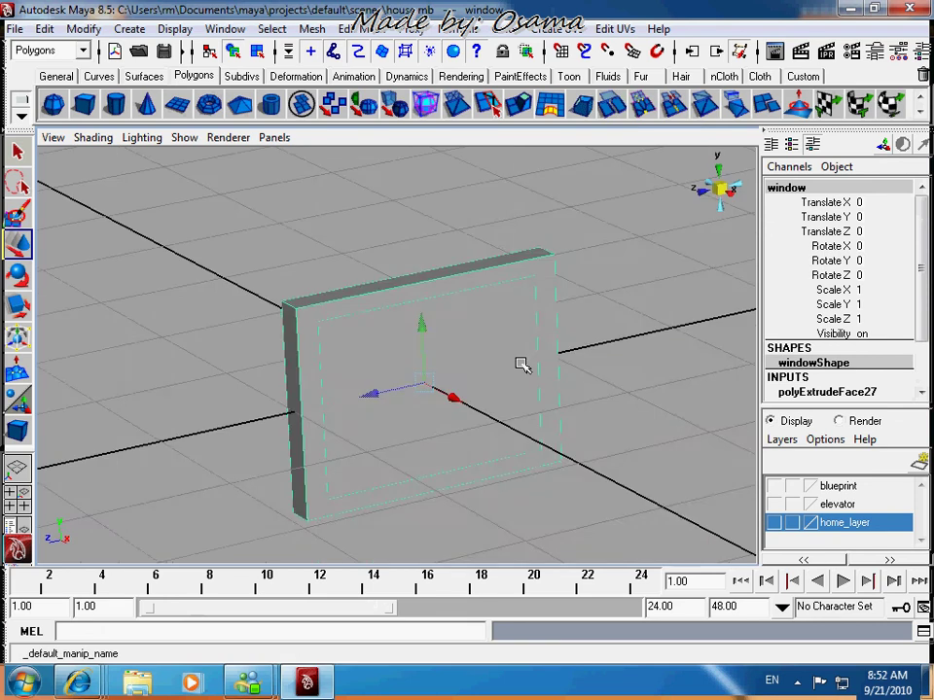
{"action": "left_click_drag", "start_coordinate": [429, 372], "coordinate": [339, 367]}
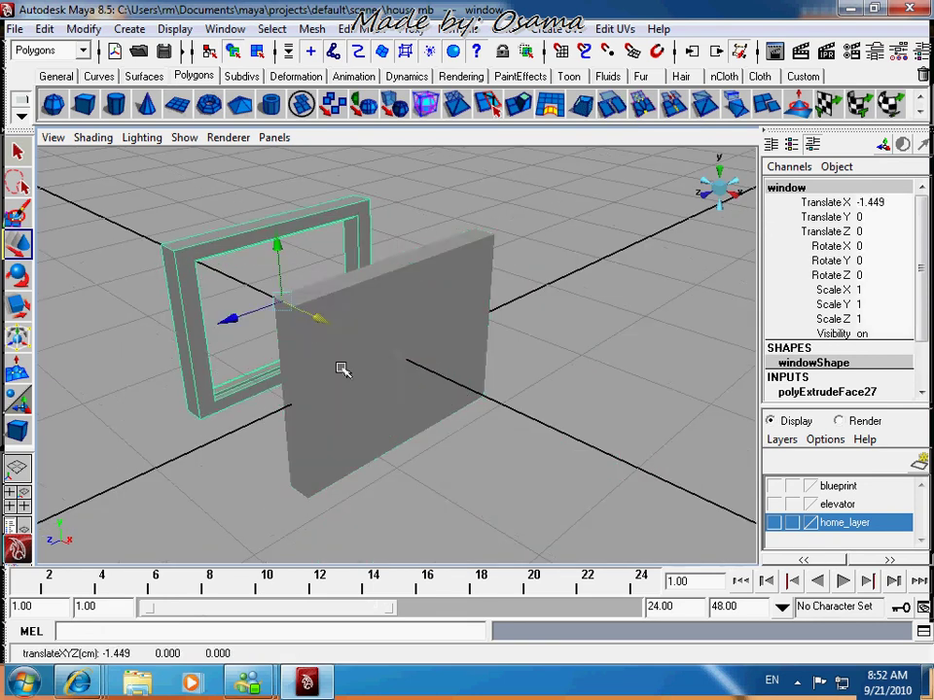
Select the solid window_frame1 block and scale it uniformly to about 0.583
{"action": "left_click", "coordinate": [356, 377]}
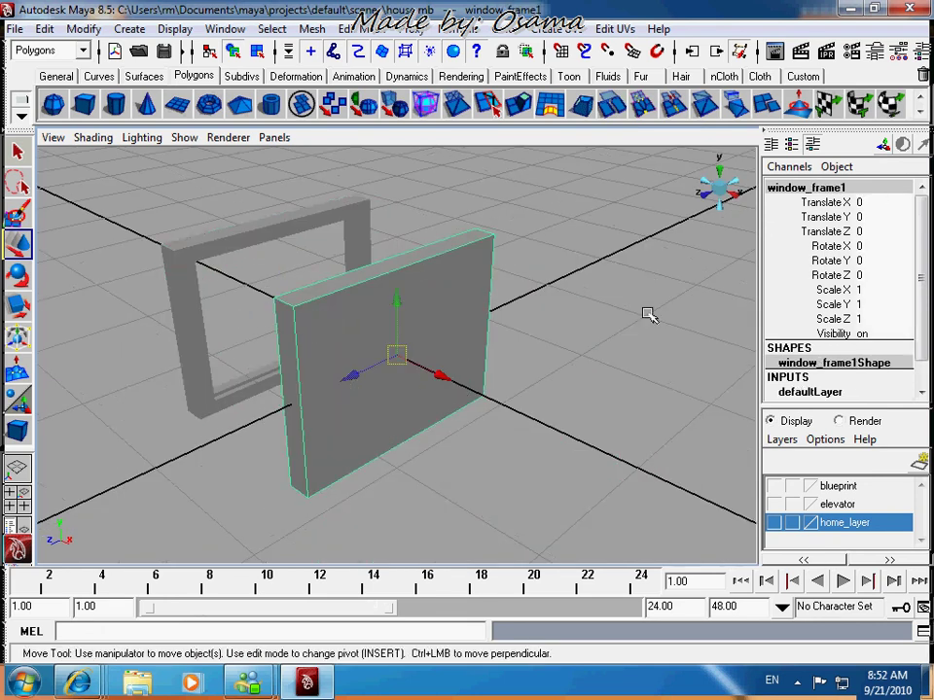
{"action": "key", "text": "r"}
{"action": "left_click_drag", "start_coordinate": [390, 354], "coordinate": [300, 273]}
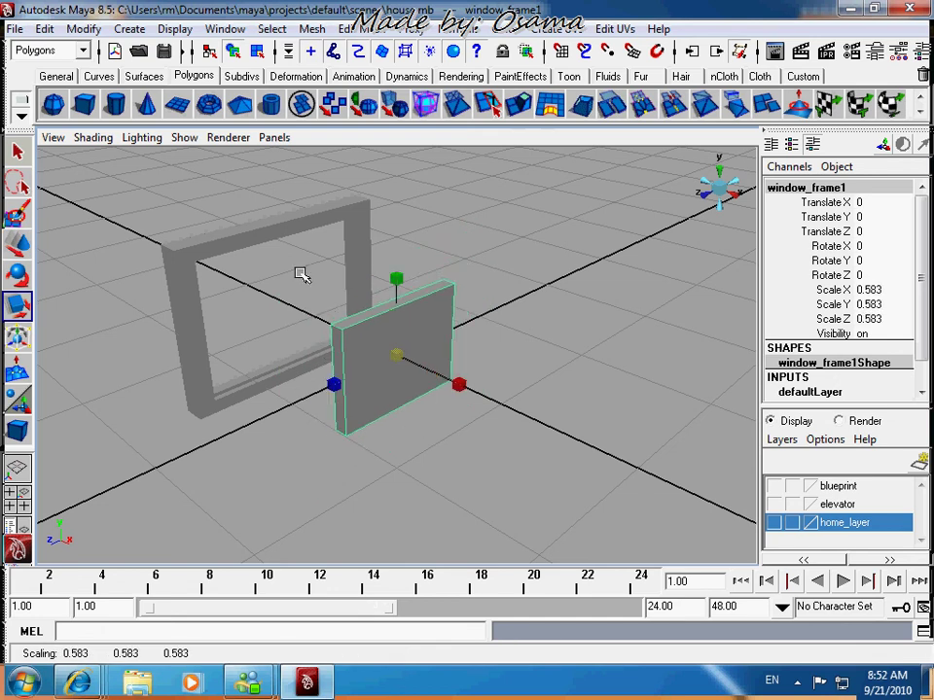
Set the outer window frame's Translate X to 0 so it surrounds the solid block
{"action": "left_click", "coordinate": [294, 223]}
{"action": "left_click", "coordinate": [875, 202]}
{"action": "type", "text": "0"}
{"action": "key", "text": "Return"}
{"action": "left_click", "coordinate": [734, 193]}
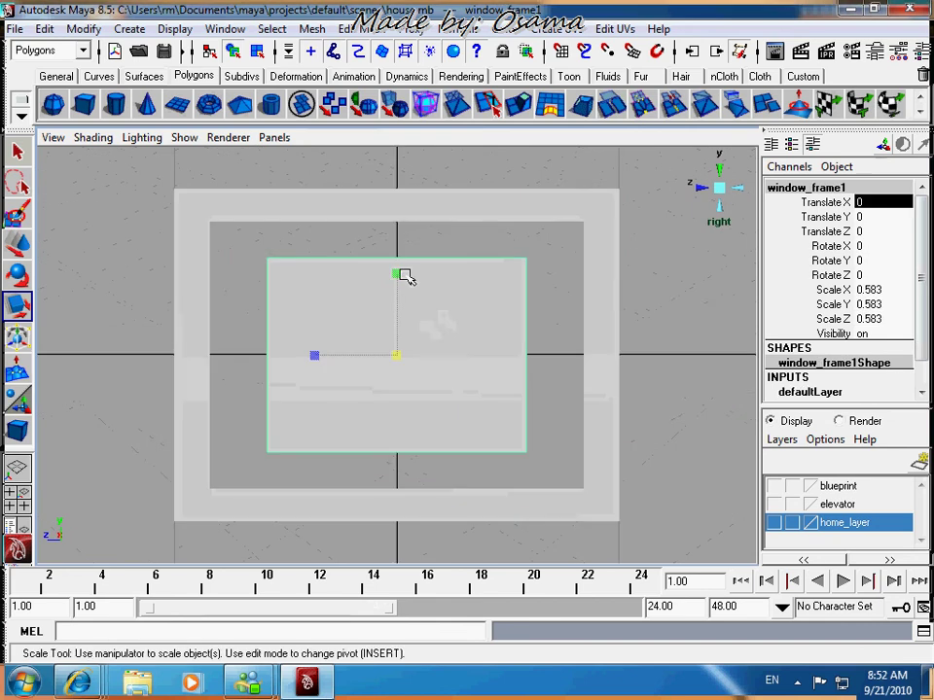
Scale window_frame1 to about 0.832 in Y and 0.518 in Z, shifting it along Z to about -0.295
{"action": "left_click_drag", "start_coordinate": [402, 273], "coordinate": [402, 242]}
{"action": "key", "text": "w"}
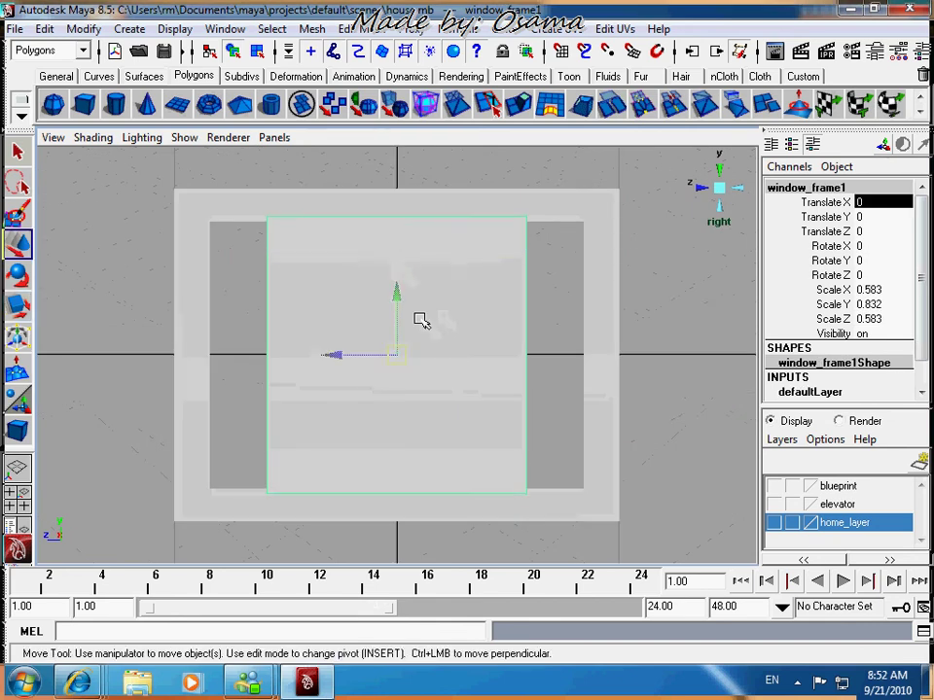
{"action": "left_click_drag", "start_coordinate": [351, 354], "coordinate": [388, 354]}
{"action": "key", "text": "r"}
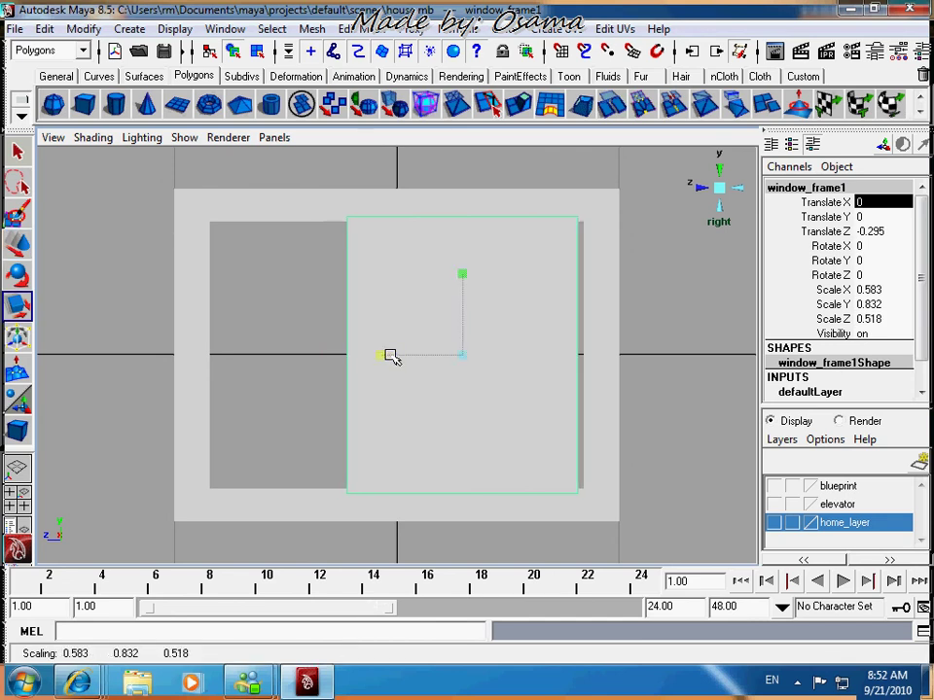
Fit window_frame1 against one inner side of the frame at about 0.04 in X, -0.011 in Y and -0.341 in Z
{"action": "key", "text": "w"}
{"action": "left_click", "coordinate": [463, 316]}
{"action": "left_click_drag", "start_coordinate": [468, 317], "coordinate": [468, 320]}
{"action": "left_click_drag", "start_coordinate": [442, 366], "coordinate": [439, 362]}
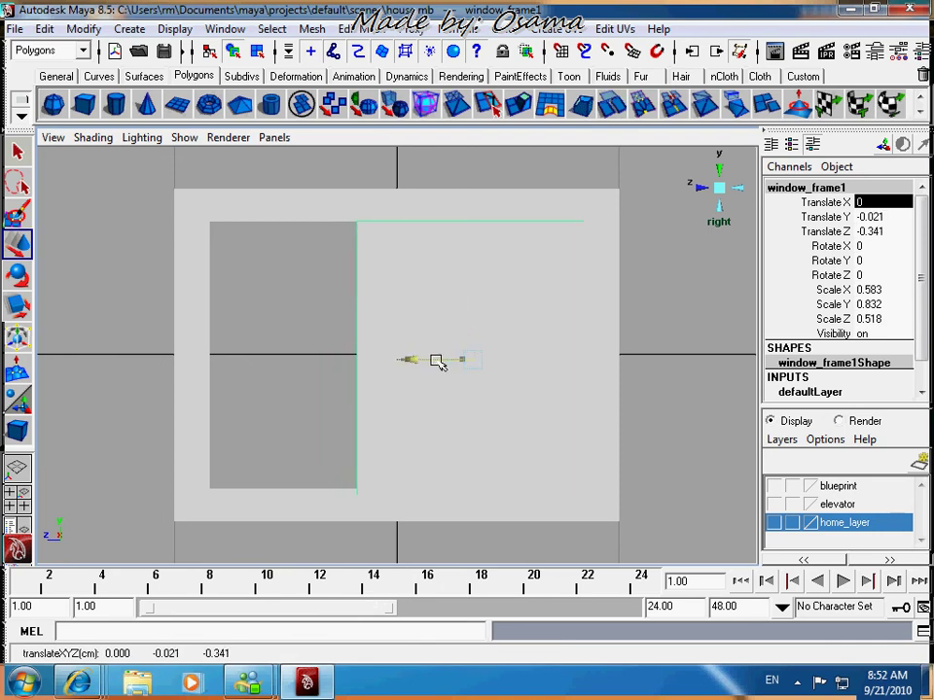
{"action": "left_click", "coordinate": [721, 188]}
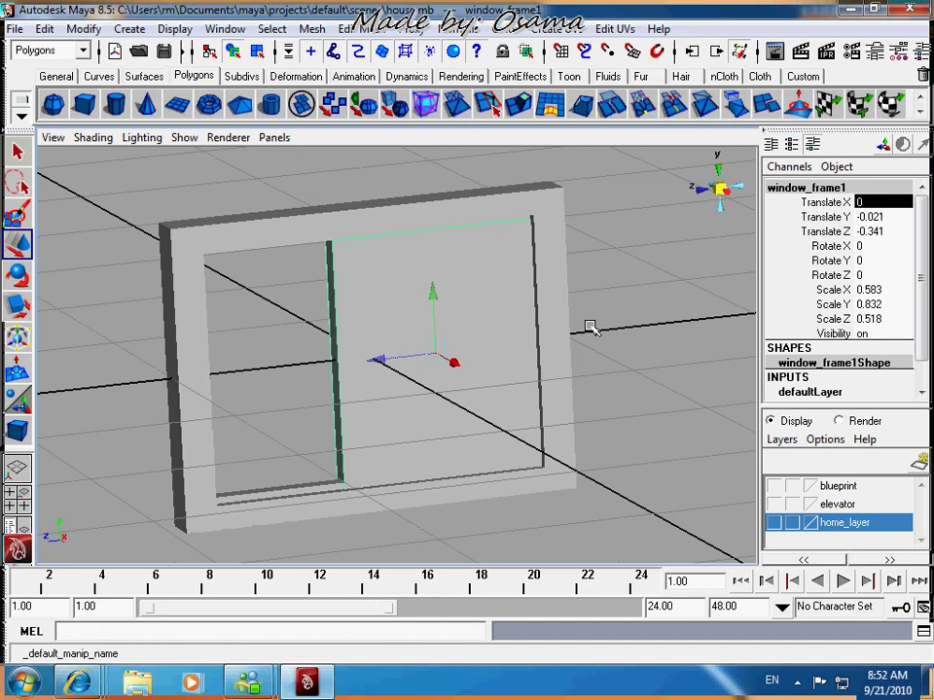
{"action": "left_click_drag", "start_coordinate": [414, 427], "coordinate": [475, 435], "text": "alt"}
{"action": "left_click_drag", "start_coordinate": [465, 367], "coordinate": [462, 366]}
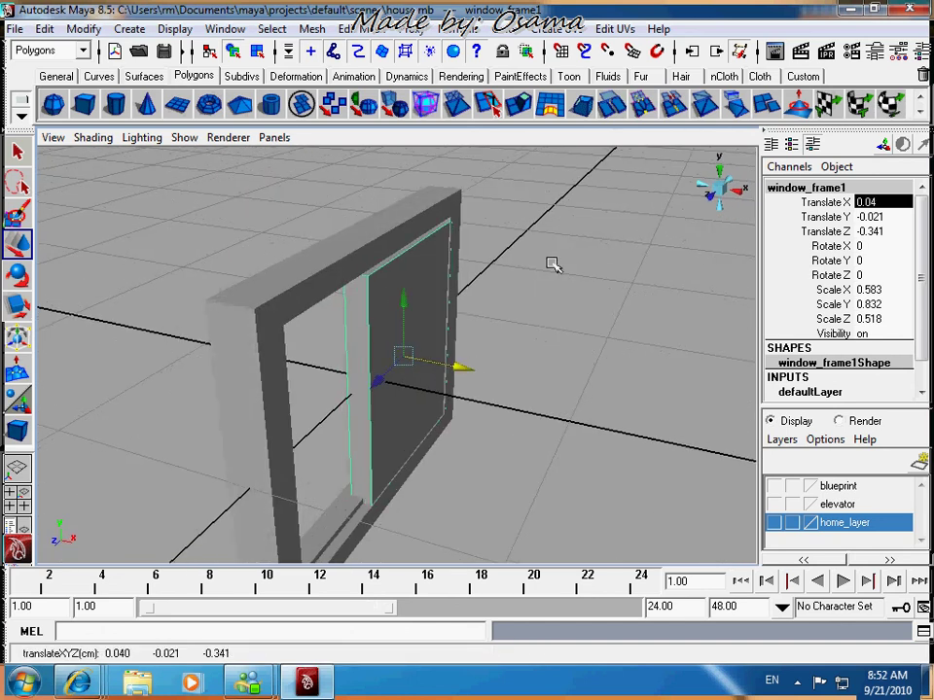
{"action": "left_click_drag", "start_coordinate": [616, 253], "coordinate": [401, 323], "text": "alt"}
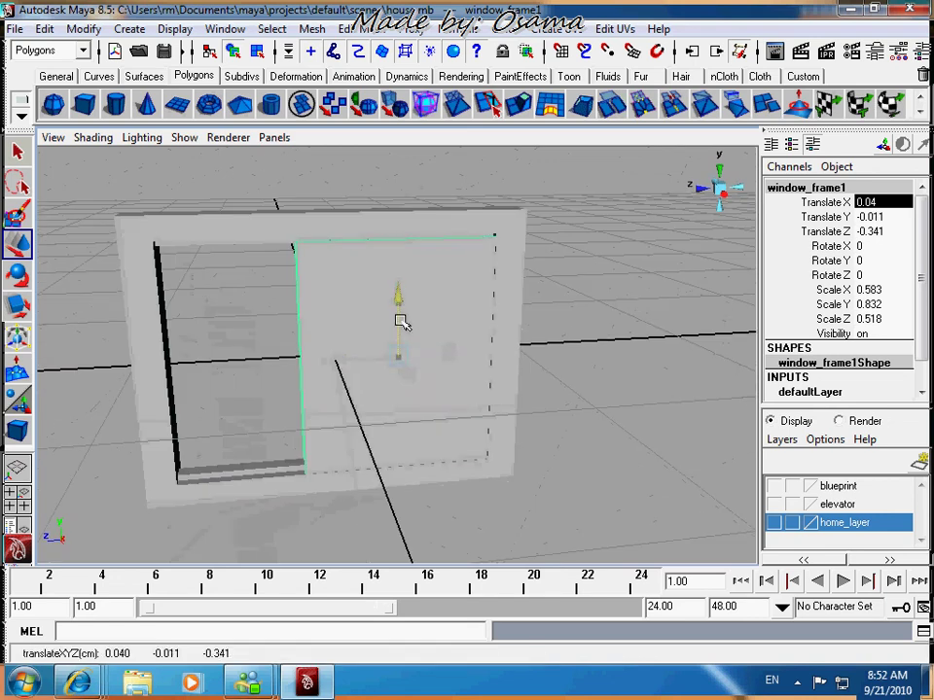
In wireframe display, scale window_frame1 to about 0.902 in Y and move it along Z to about -0.358
{"action": "key", "text": "r"}
{"action": "left_click", "coordinate": [720, 196]}
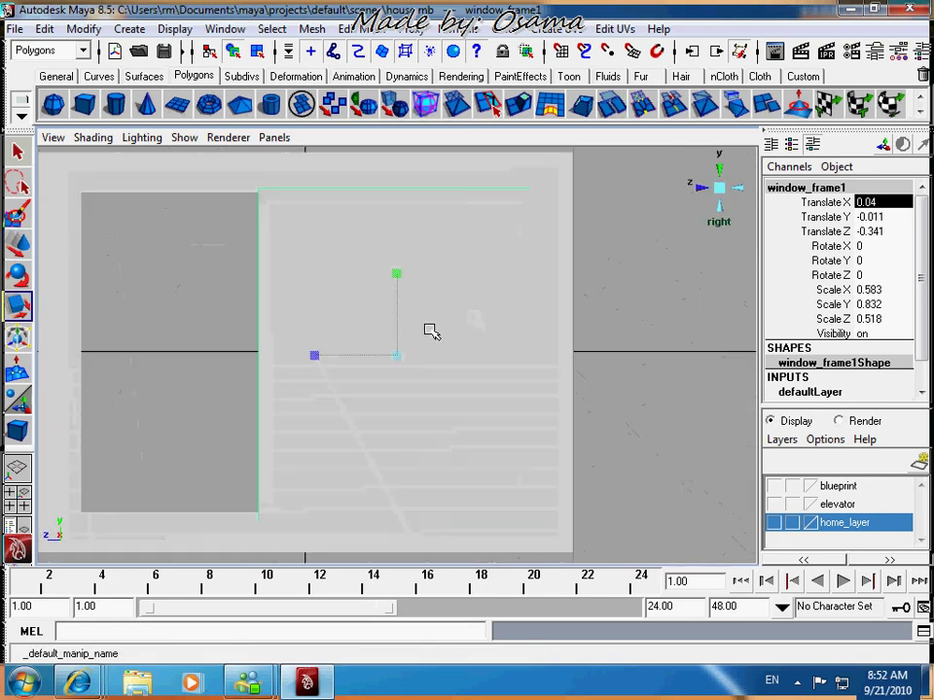
{"action": "key", "text": "r"}
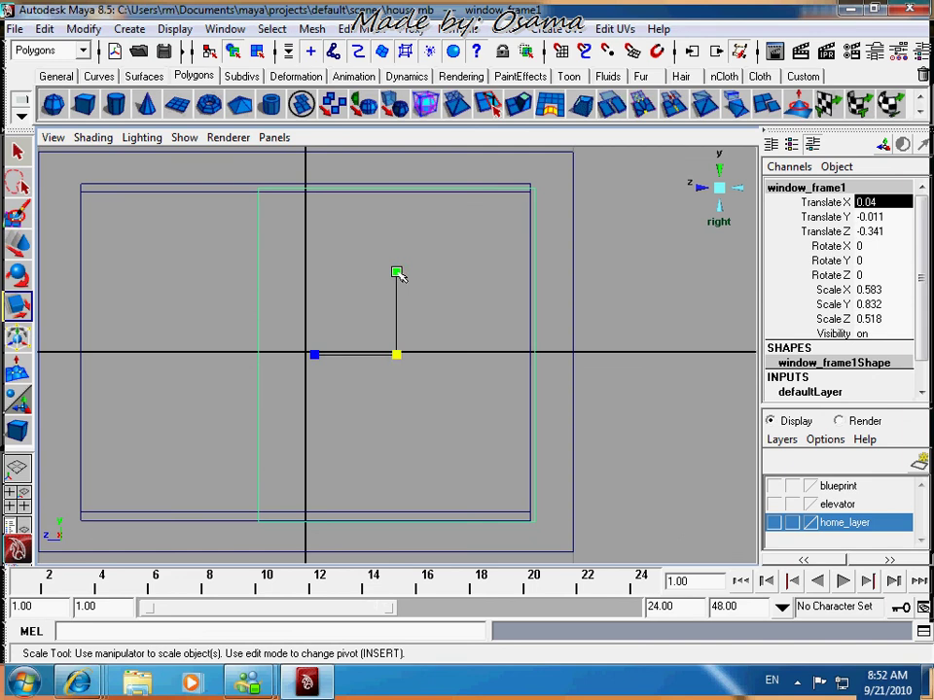
{"action": "left_click_drag", "start_coordinate": [396, 274], "coordinate": [395, 268]}
{"action": "key", "text": "w"}
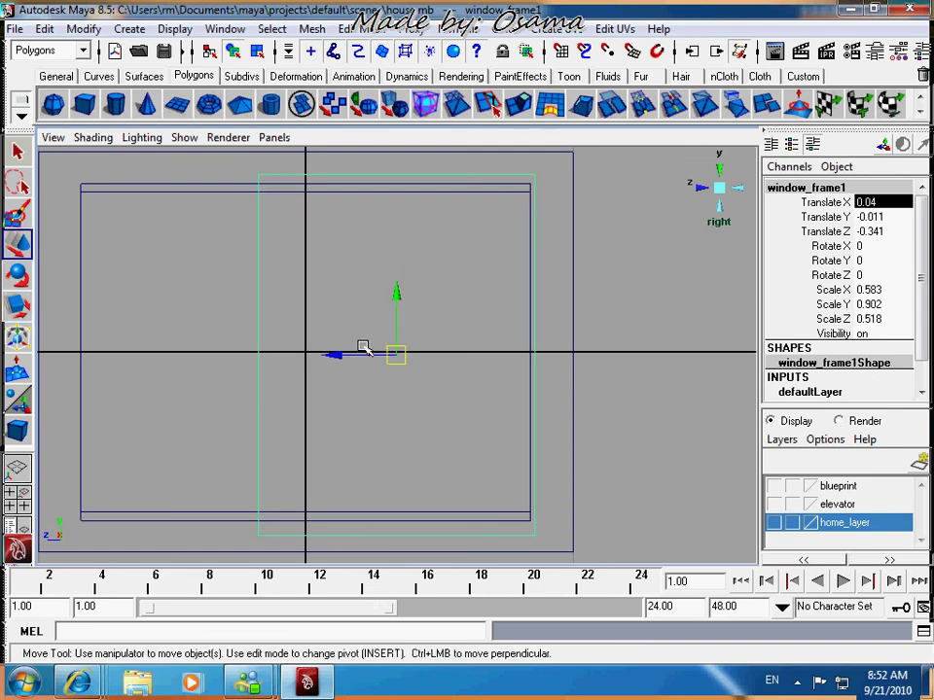
{"action": "left_click_drag", "start_coordinate": [365, 354], "coordinate": [388, 350]}
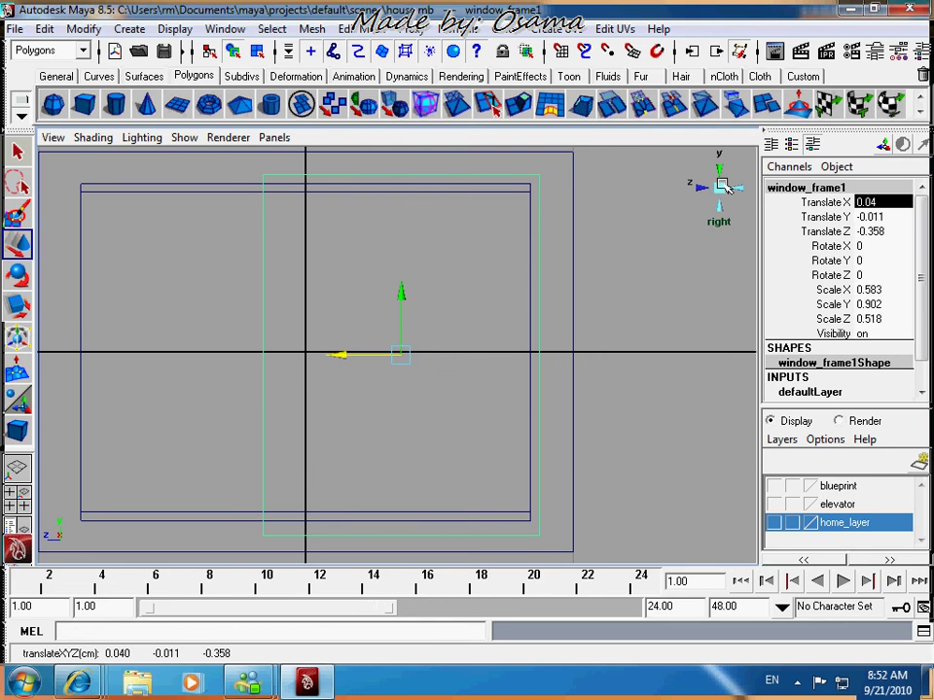
{"action": "left_click", "coordinate": [720, 191]}
{"action": "left_click_drag", "start_coordinate": [475, 436], "coordinate": [433, 431], "text": "alt"}
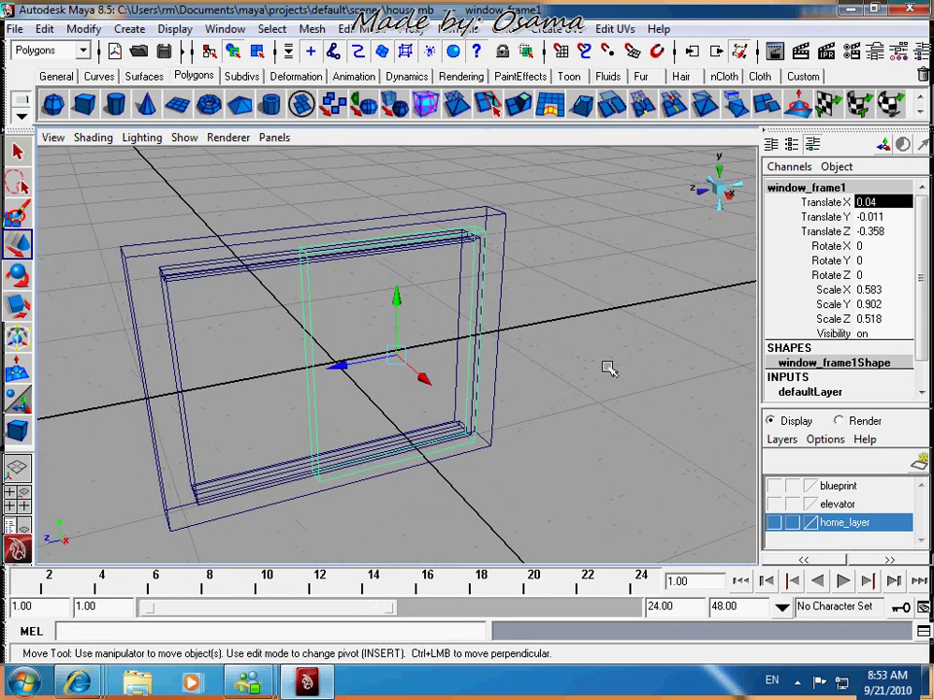
Duplicate the inner panel and move the copy along Z to about 0.379, at the frame's opposite side
{"action": "key", "text": "ctrl+d"}
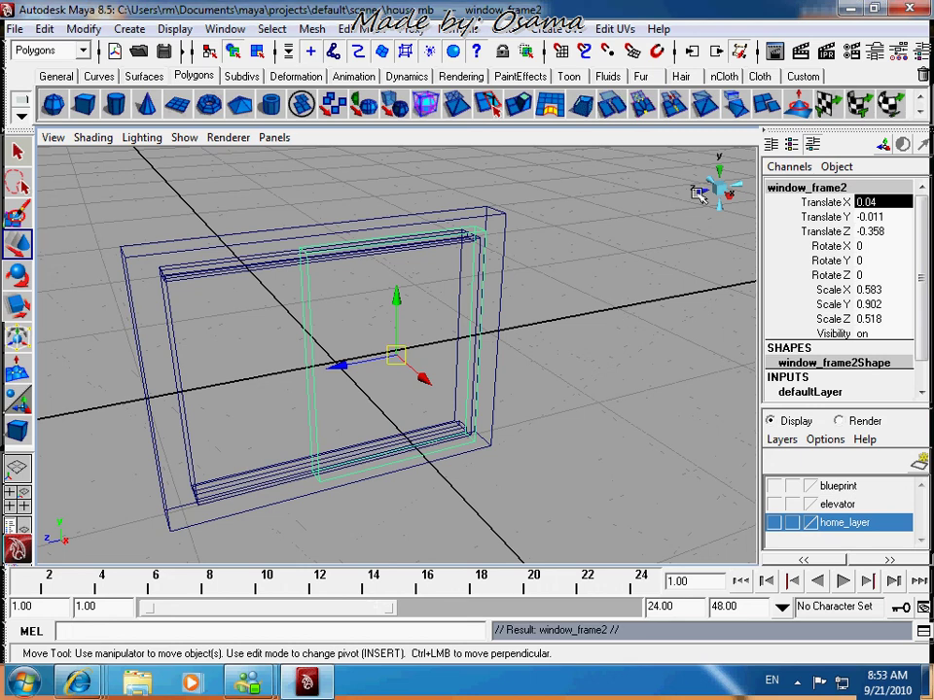
{"action": "left_click", "coordinate": [698, 193]}
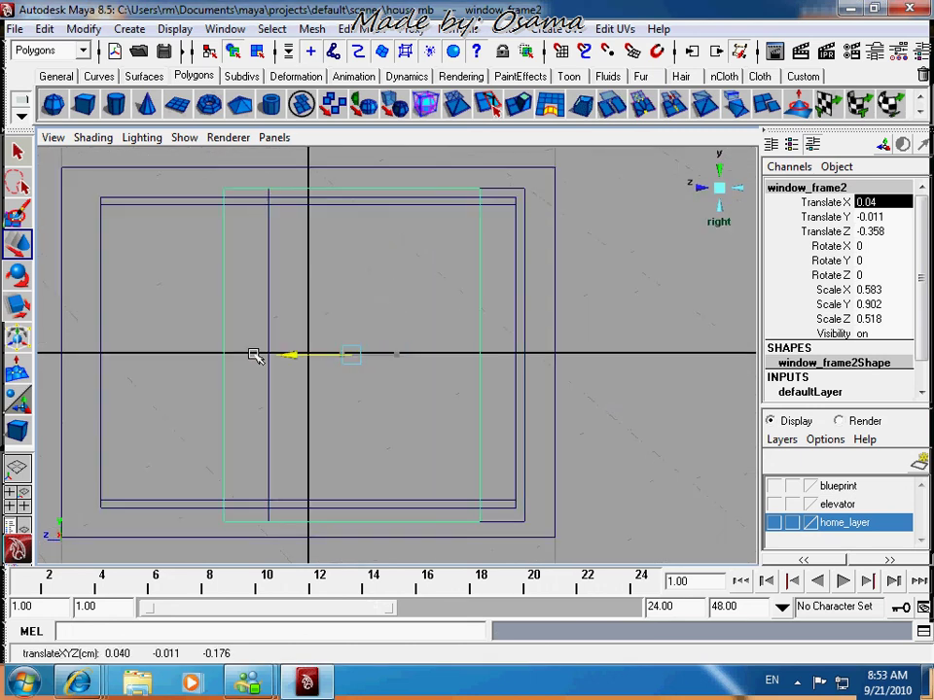
{"action": "left_click_drag", "start_coordinate": [254, 356], "coordinate": [158, 355]}
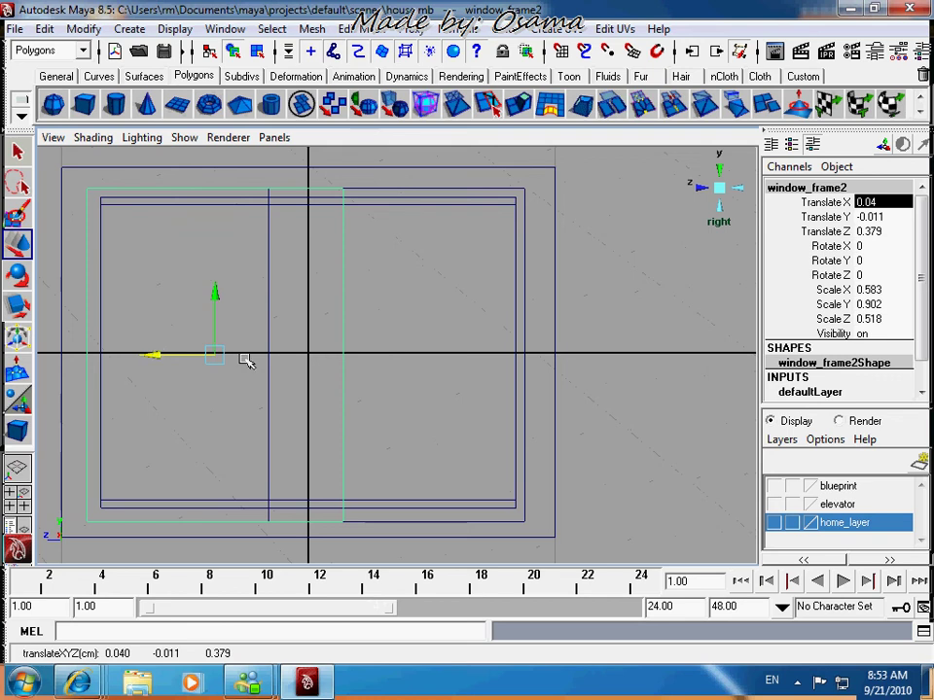
Select both inner panels together, then try scaling them along Z and undo it
{"action": "left_click_drag", "start_coordinate": [247, 378], "coordinate": [311, 389]}
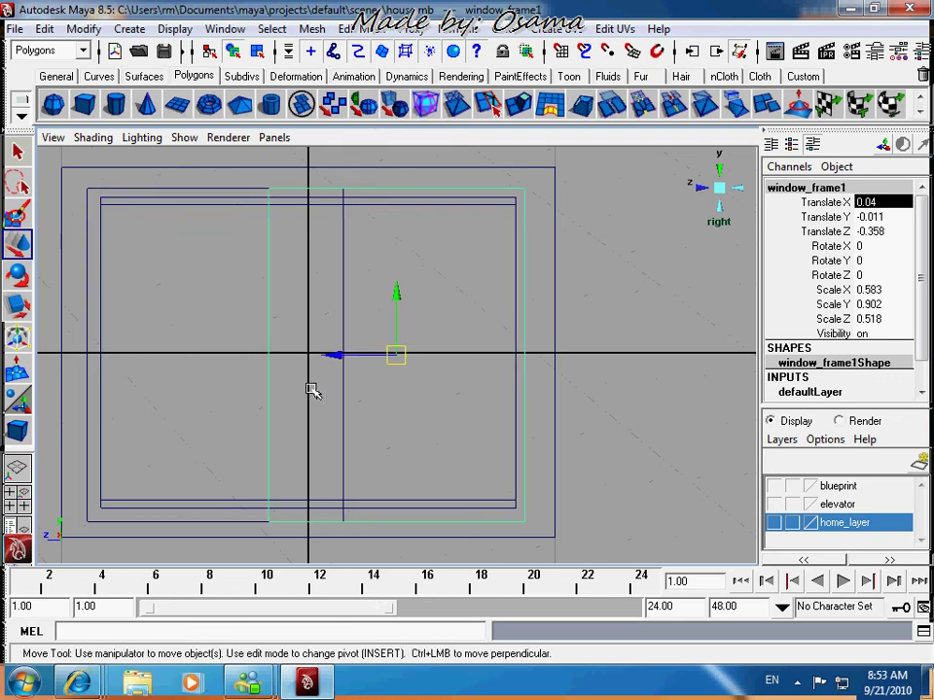
{"action": "left_click", "coordinate": [346, 308], "text": "shift"}
{"action": "key", "text": "r"}
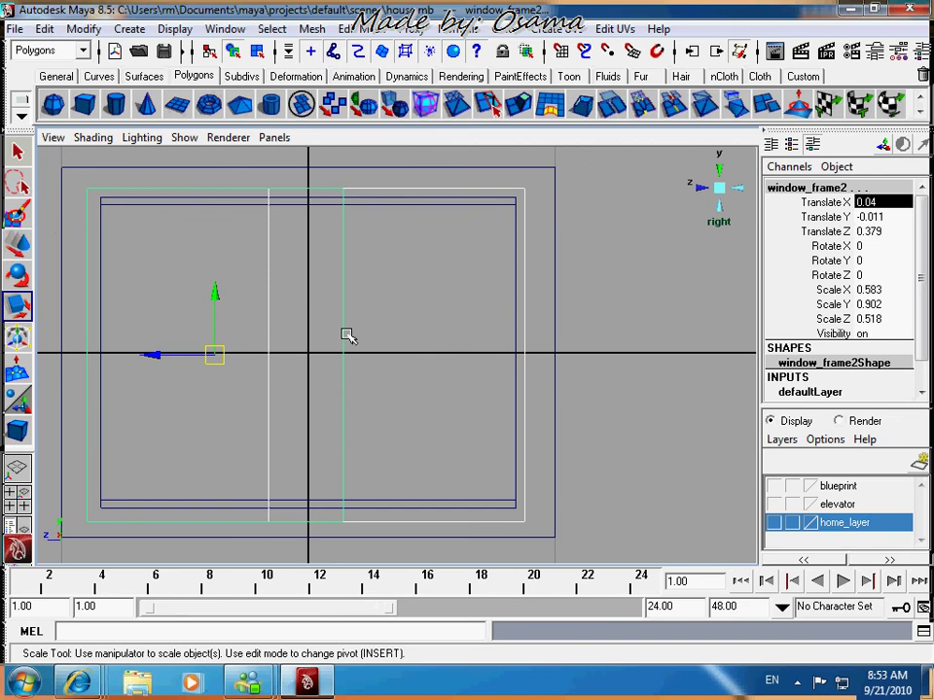
{"action": "mouse_move", "coordinate": [136, 358]}
{"action": "left_mouse_down"}
{"action": "mouse_move", "coordinate": [184, 366]}
{"action": "mouse_move", "coordinate": [133, 355]}
{"action": "left_mouse_up"}
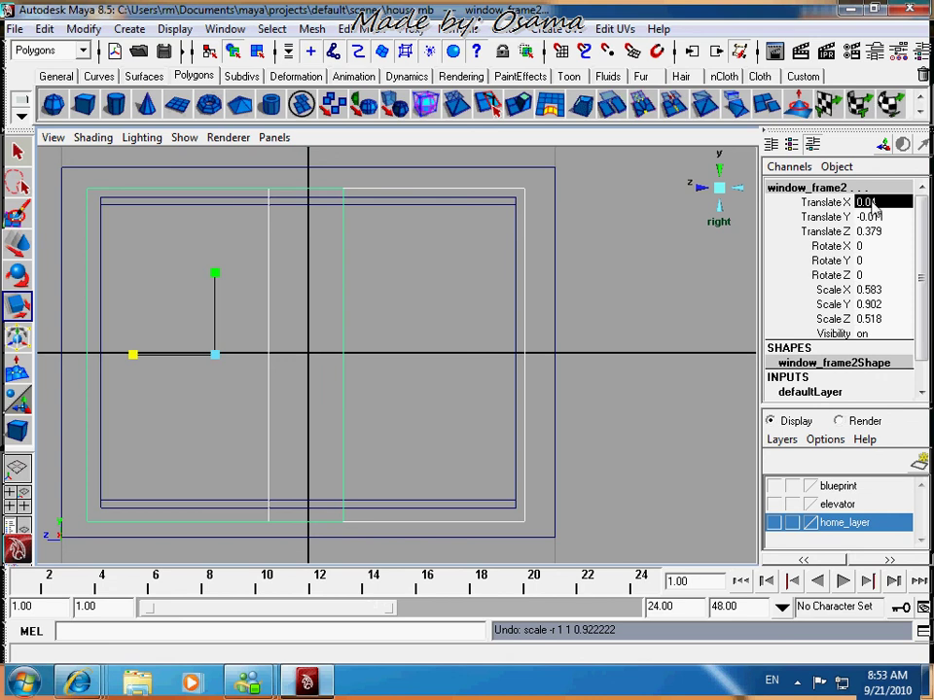
Move both inner panels back along X and set their Translate X to -0.05
{"action": "left_click", "coordinate": [873, 202]}
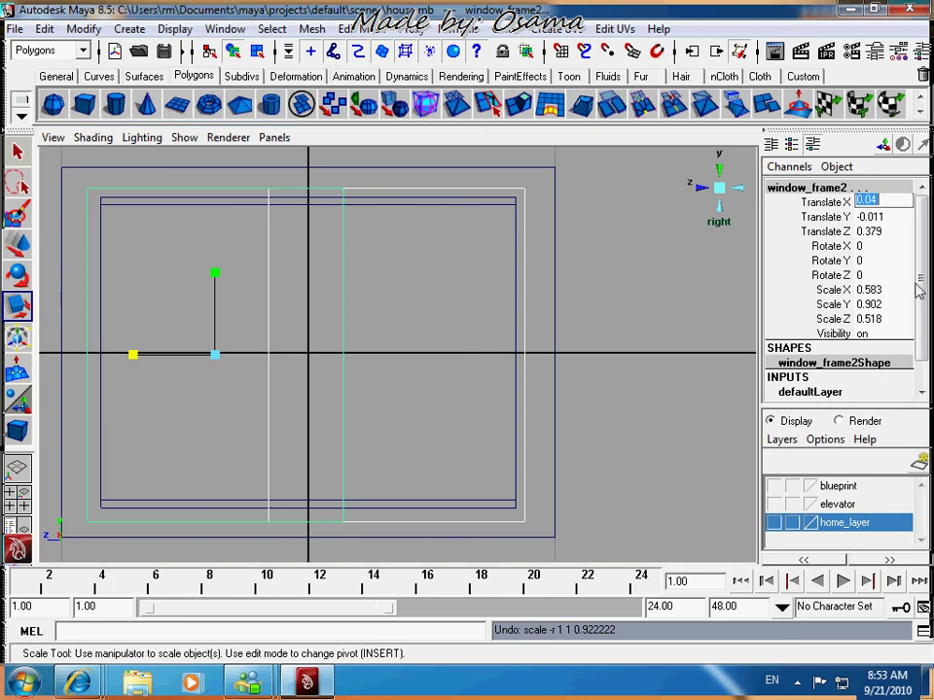
{"action": "left_click", "coordinate": [719, 187]}
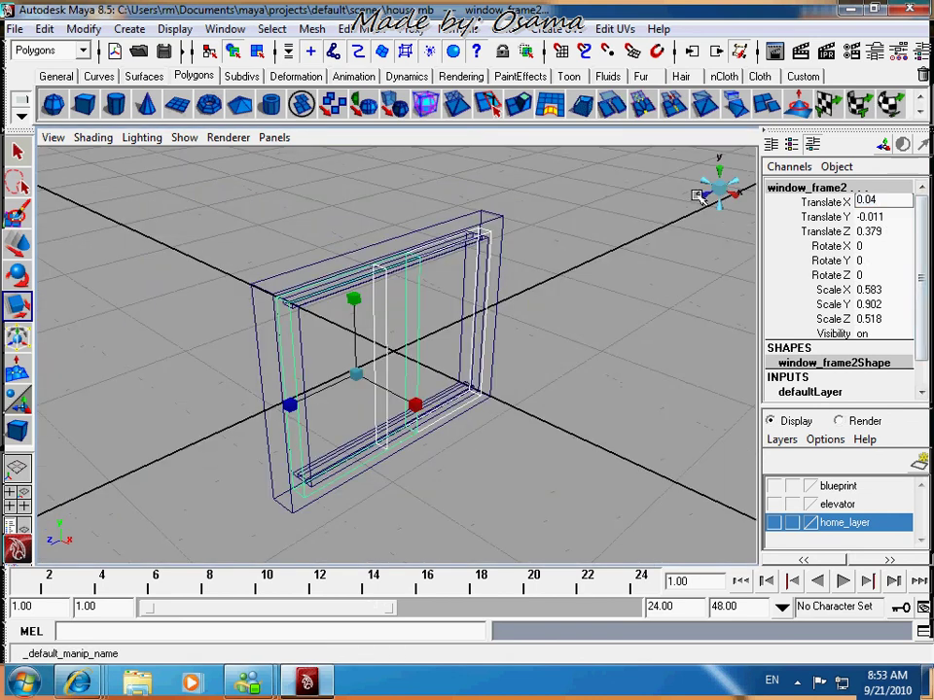
{"action": "left_click", "coordinate": [698, 195]}
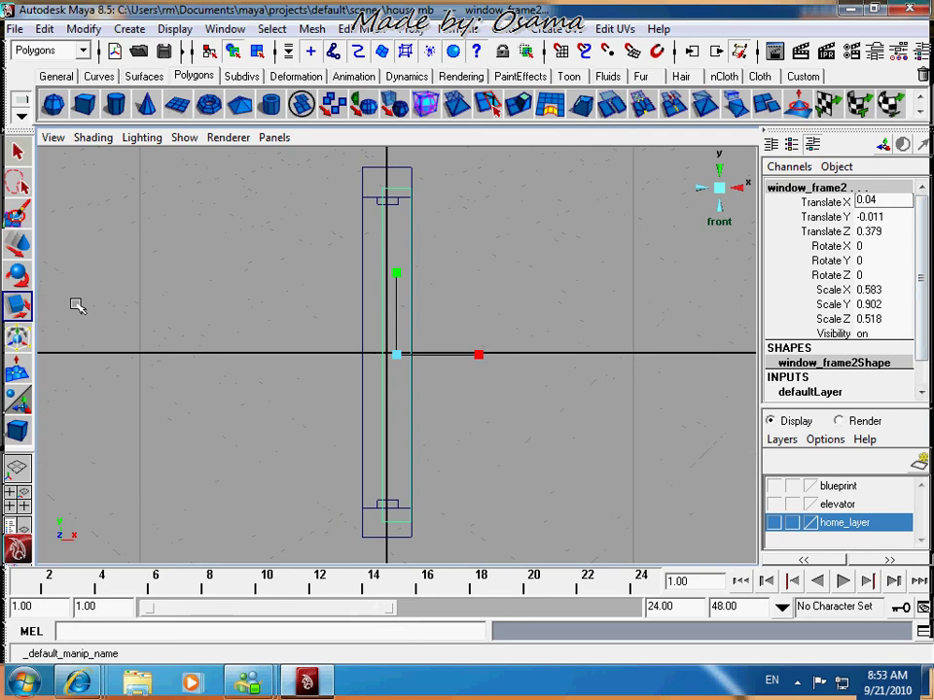
{"action": "left_click", "coordinate": [19, 241]}
{"action": "left_click_drag", "start_coordinate": [457, 355], "coordinate": [436, 359]}
{"action": "left_click", "coordinate": [877, 203]}
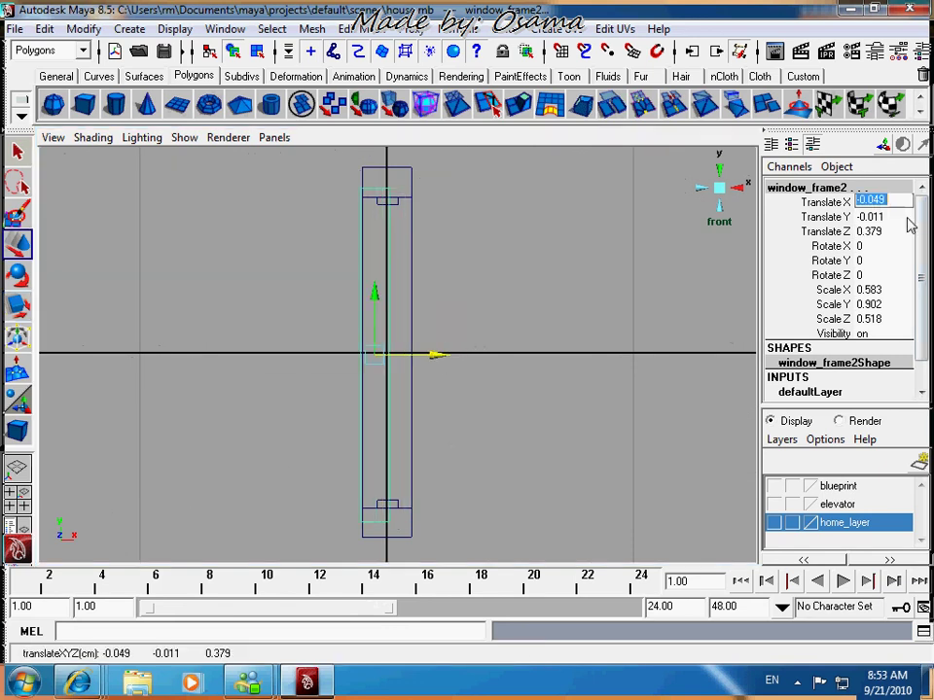
{"action": "key", "text": "BackSpace"}
{"action": "type", "text": "-0.05"}
{"action": "key", "text": "Return"}
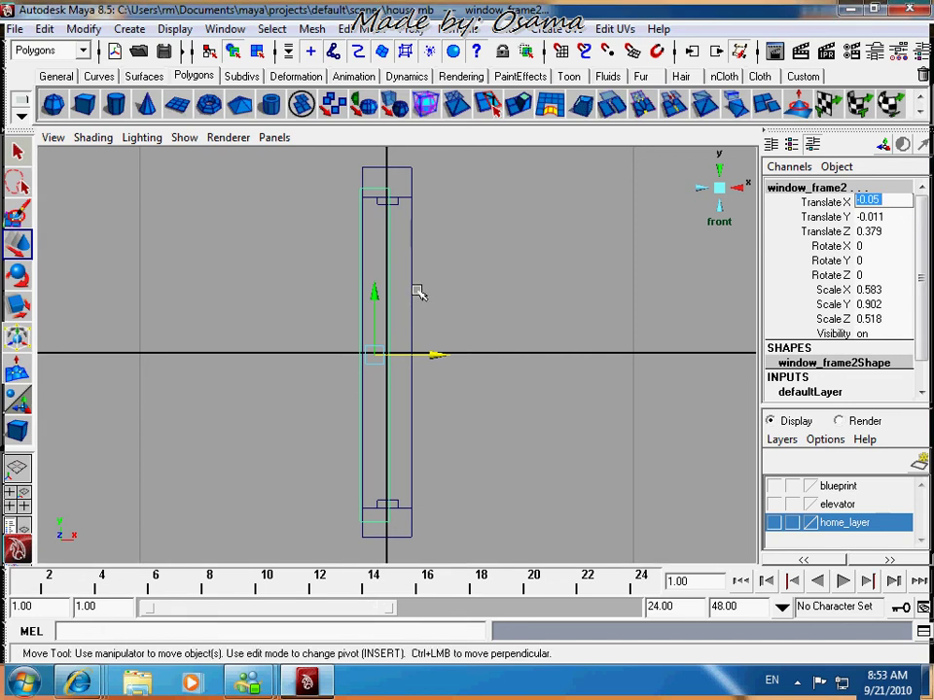
Display the scene shaded, select only window_frame1 and set its Translate X to 0.05
{"action": "left_click", "coordinate": [467, 274]}
{"action": "left_click", "coordinate": [719, 190]}
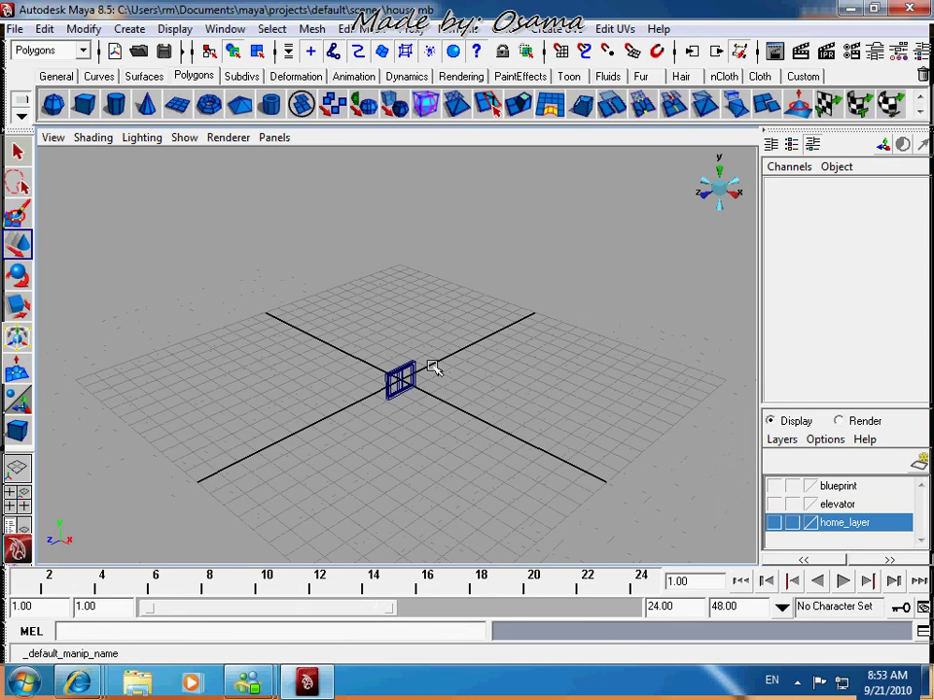
{"action": "left_click_drag", "start_coordinate": [397, 362], "coordinate": [446, 402], "text": "ctrl+alt"}
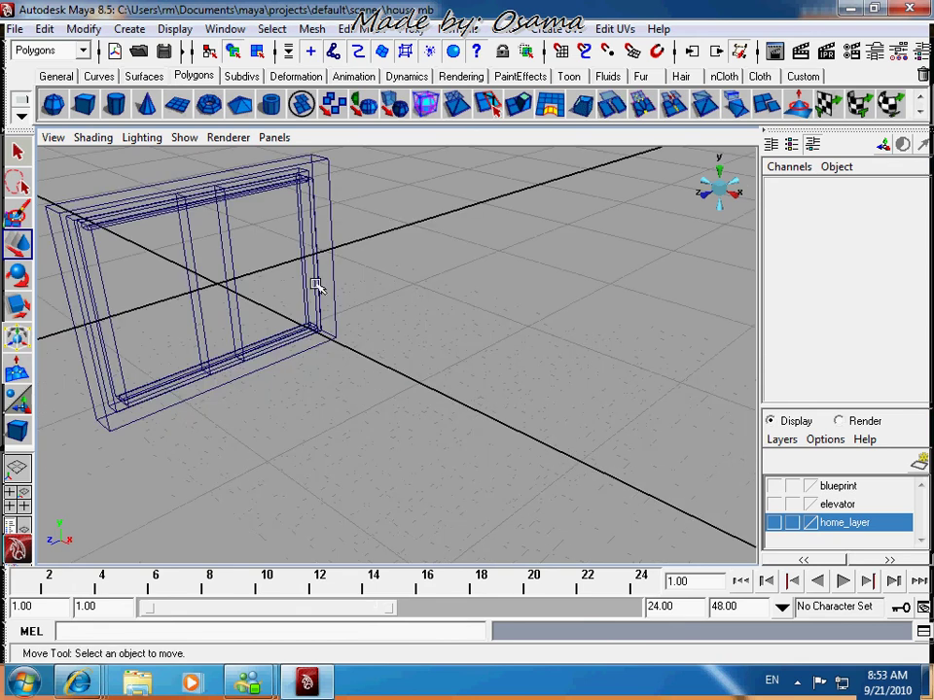
{"action": "key", "text": "5"}
{"action": "left_click", "coordinate": [284, 269]}
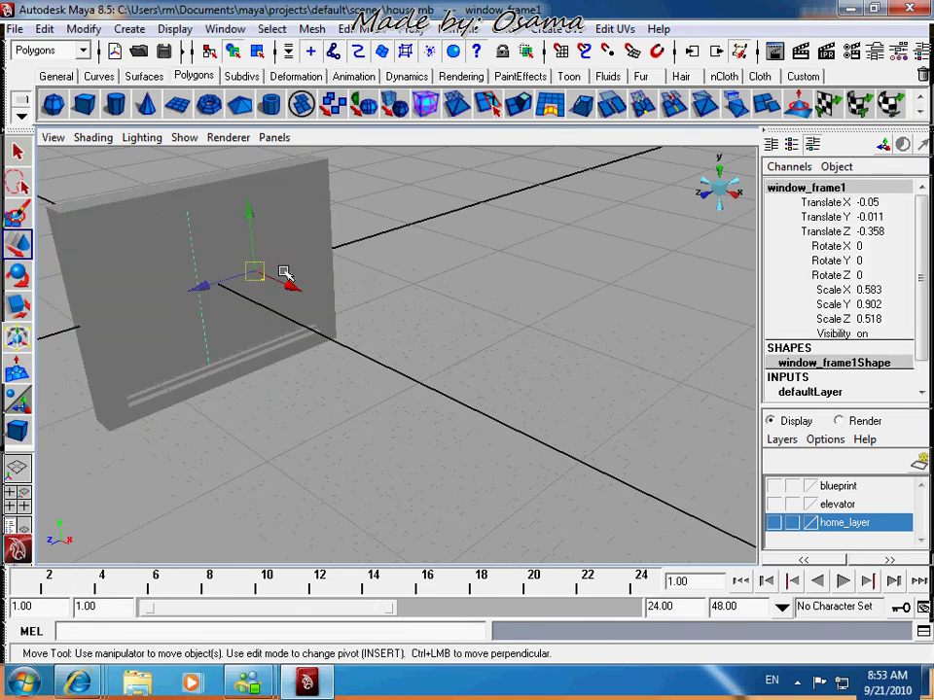
{"action": "left_click_drag", "start_coordinate": [294, 294], "coordinate": [467, 389], "text": "alt"}
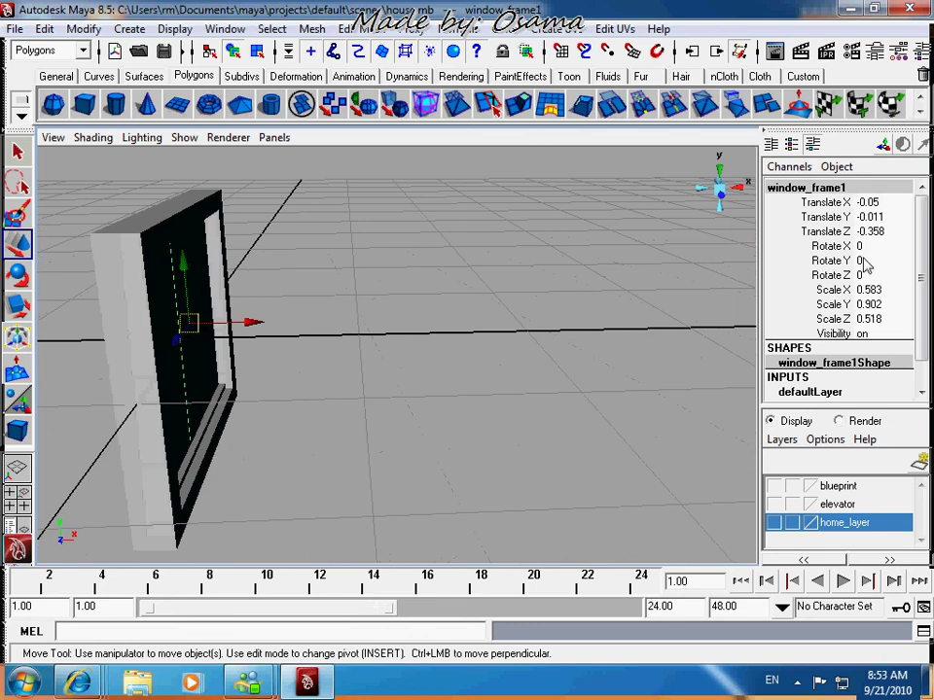
{"action": "left_click", "coordinate": [893, 204]}
{"action": "type", "text": "0.05"}
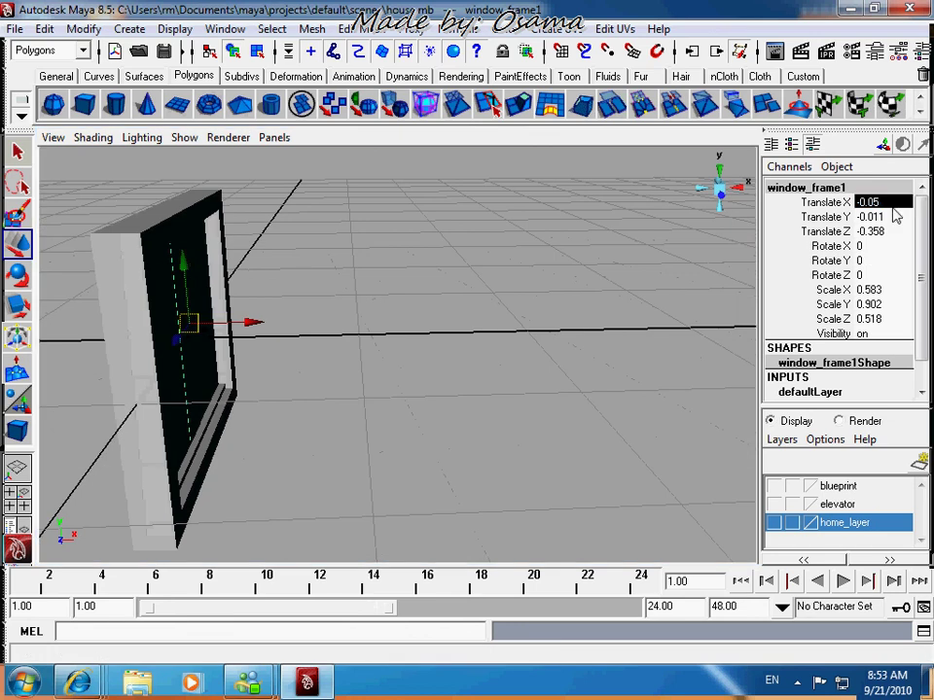
{"action": "key", "text": "Return"}
{"action": "left_click_drag", "start_coordinate": [376, 298], "coordinate": [156, 298], "text": "alt"}
{"action": "left_click", "coordinate": [156, 298]}
{"action": "left_click_drag", "start_coordinate": [204, 435], "coordinate": [184, 433], "text": "alt"}
{"action": "mouse_move", "coordinate": [235, 467]}
{"action": "left_mouse_down", "text": "alt"}
{"action": "mouse_move", "coordinate": [398, 458]}
{"action": "mouse_move", "coordinate": [399, 465]}
{"action": "mouse_move", "coordinate": [250, 455]}
{"action": "left_mouse_up", "text": "alt"}
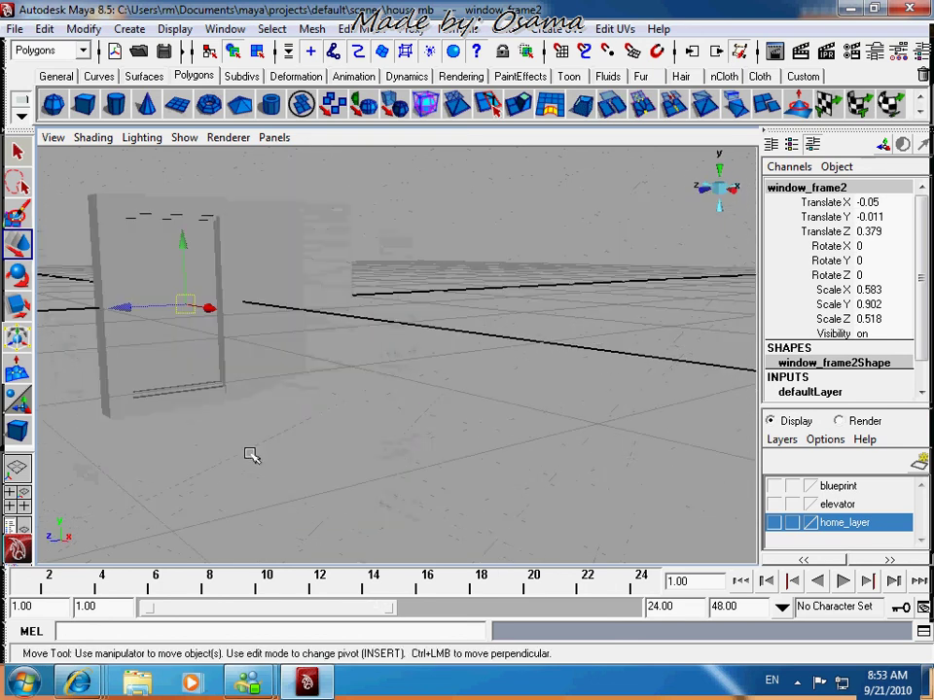
{"action": "left_click", "coordinate": [704, 230]}
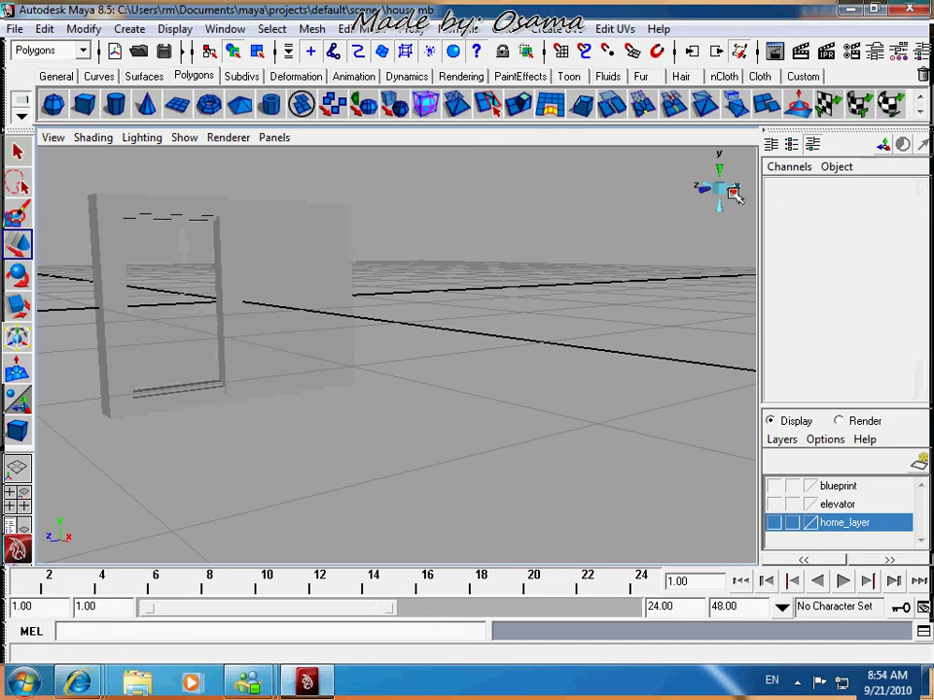
Extrude the outward-facing large face of window_frame1 and set the extrusion's Scale X, Y and Z to 0.7
{"action": "left_click", "coordinate": [734, 189]}
{"action": "left_click", "coordinate": [397, 387]}
{"action": "left_click_drag", "start_coordinate": [368, 369], "coordinate": [504, 474], "text": "ctrl+alt"}
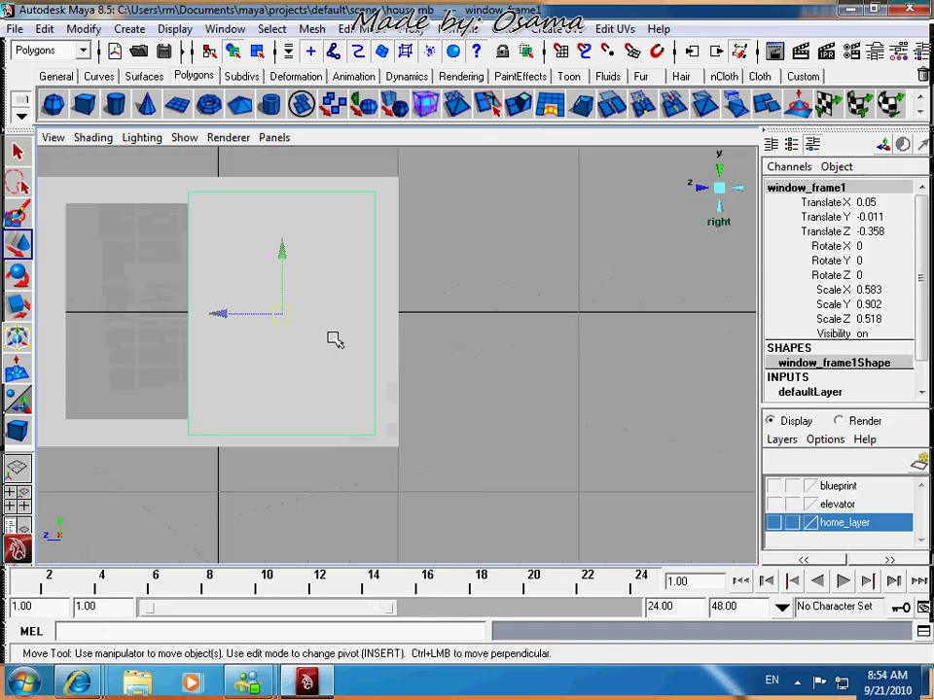
{"action": "key", "text": "F8"}
{"action": "left_click", "coordinate": [251, 294]}
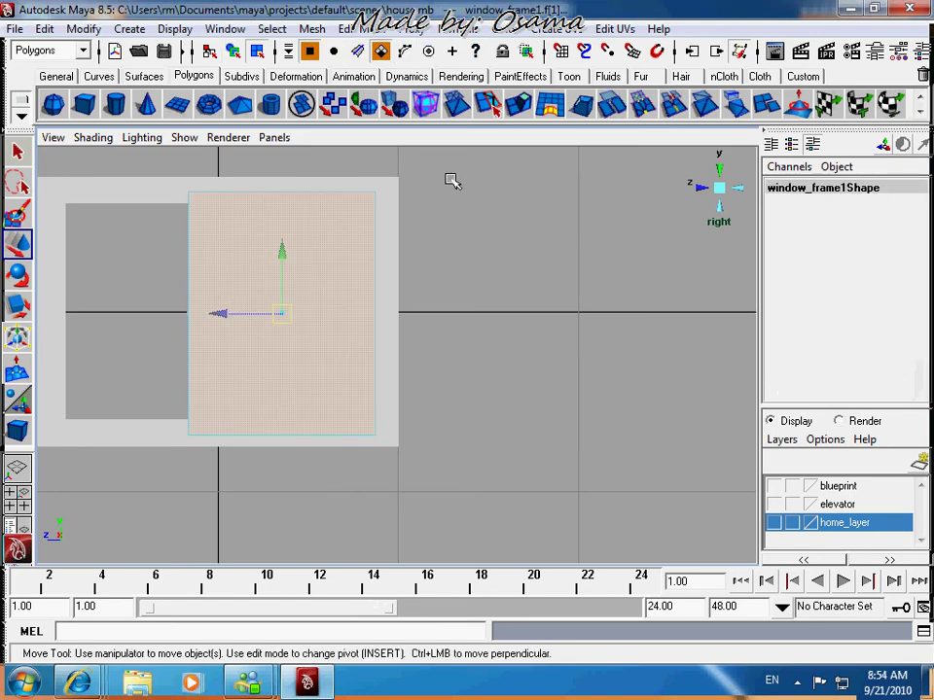
{"action": "left_click", "coordinate": [548, 104]}
{"action": "left_click", "coordinate": [289, 326]}
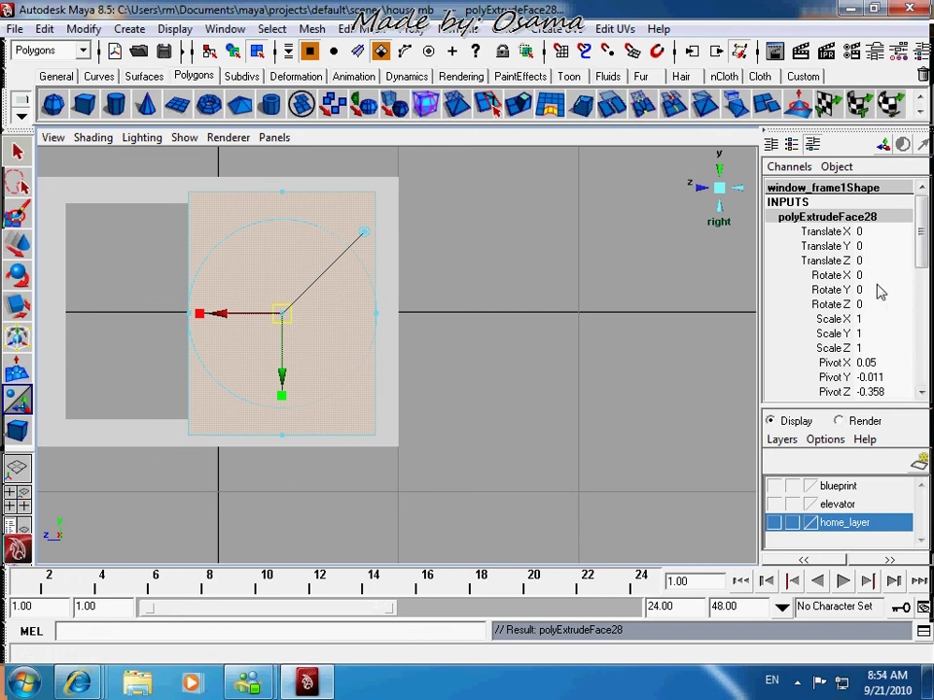
{"action": "left_click_drag", "start_coordinate": [880, 320], "coordinate": [883, 346]}
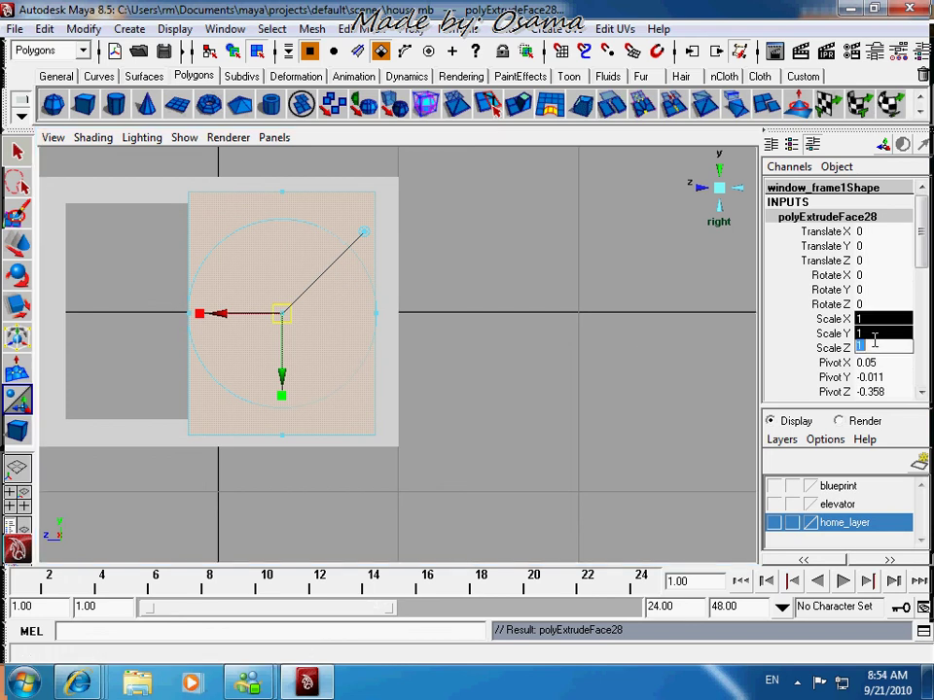
{"action": "type", "text": "0.7"}
{"action": "key", "text": "Return"}
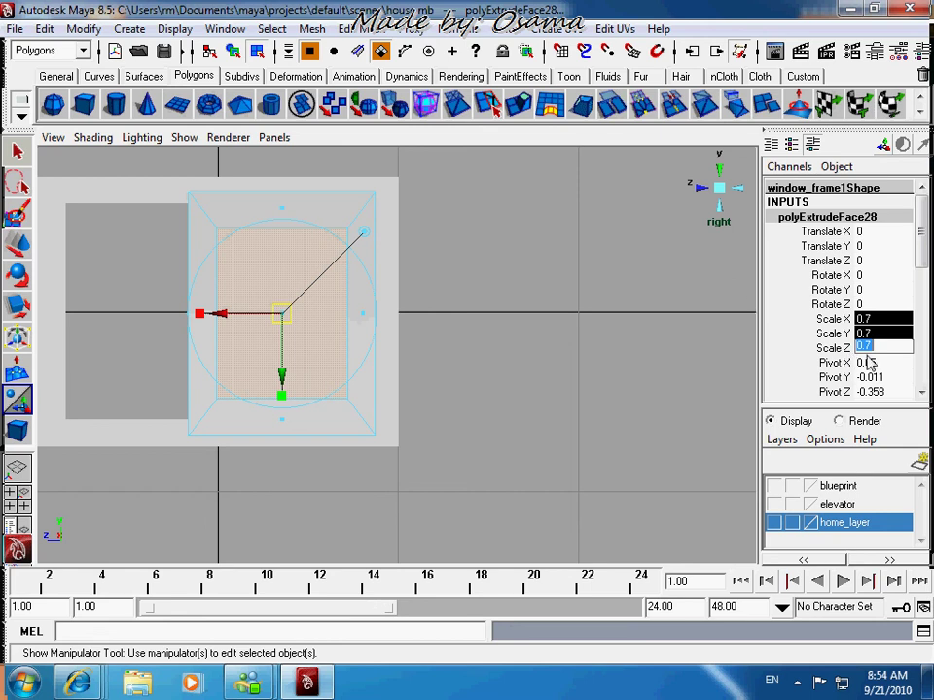
Set the extrusion's Scale X, Y and Z to 0.9 and assign a new Lambert material to the resulting inner face
{"action": "type", "text": "0.9"}
{"action": "key", "text": "Return"}
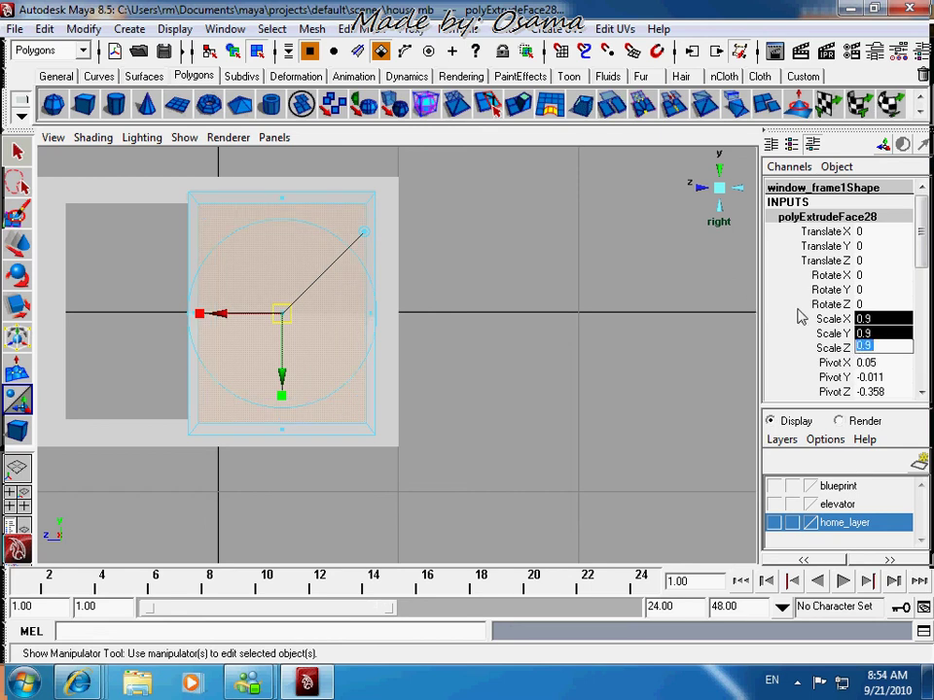
{"action": "right_click", "coordinate": [279, 310]}
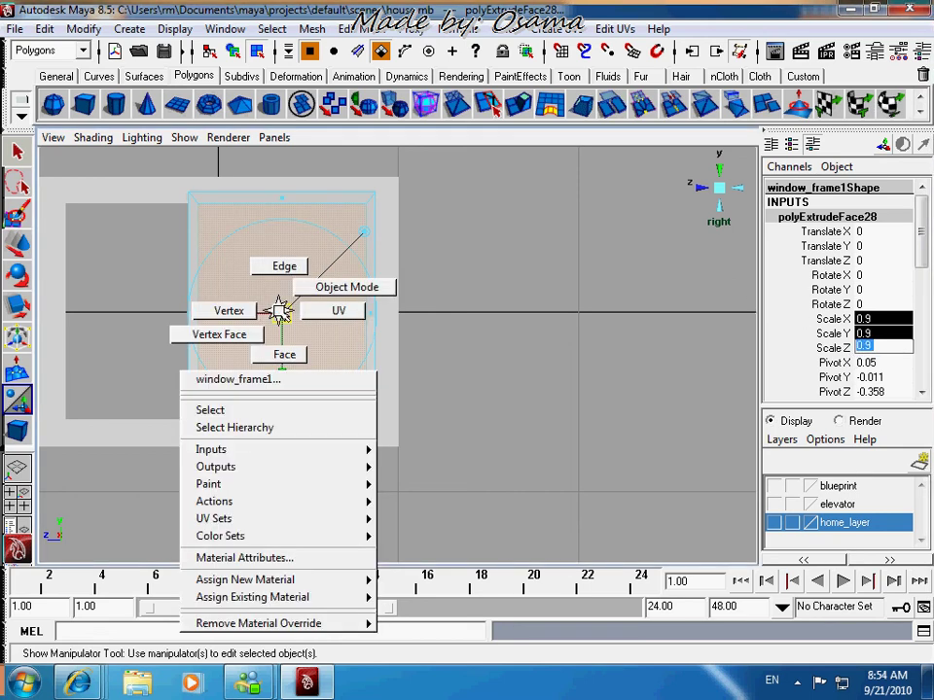
{"action": "mouse_move", "coordinate": [266, 603]}
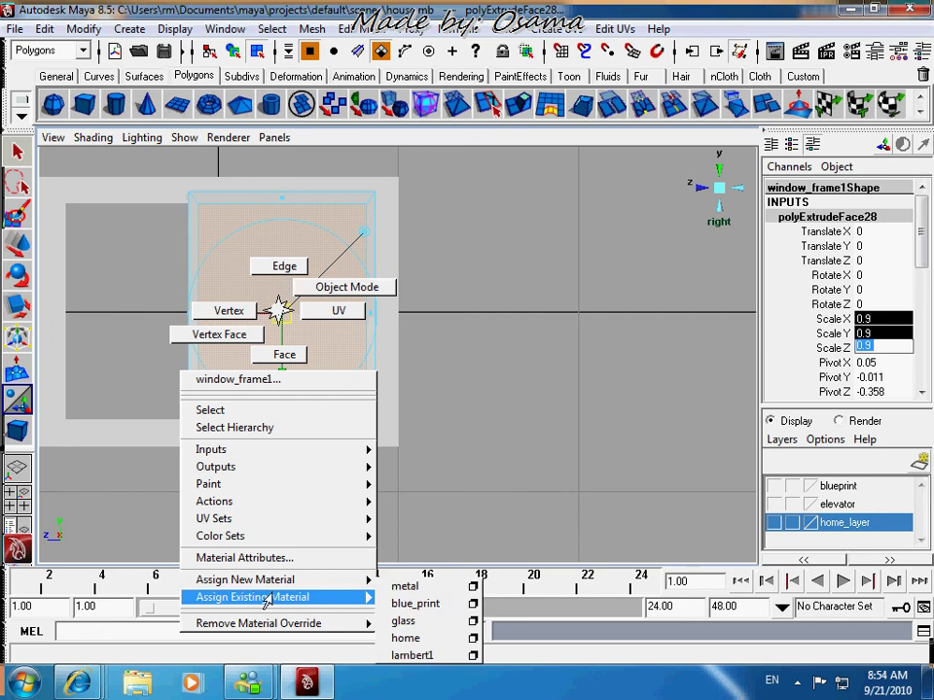
{"action": "mouse_move", "coordinate": [292, 580]}
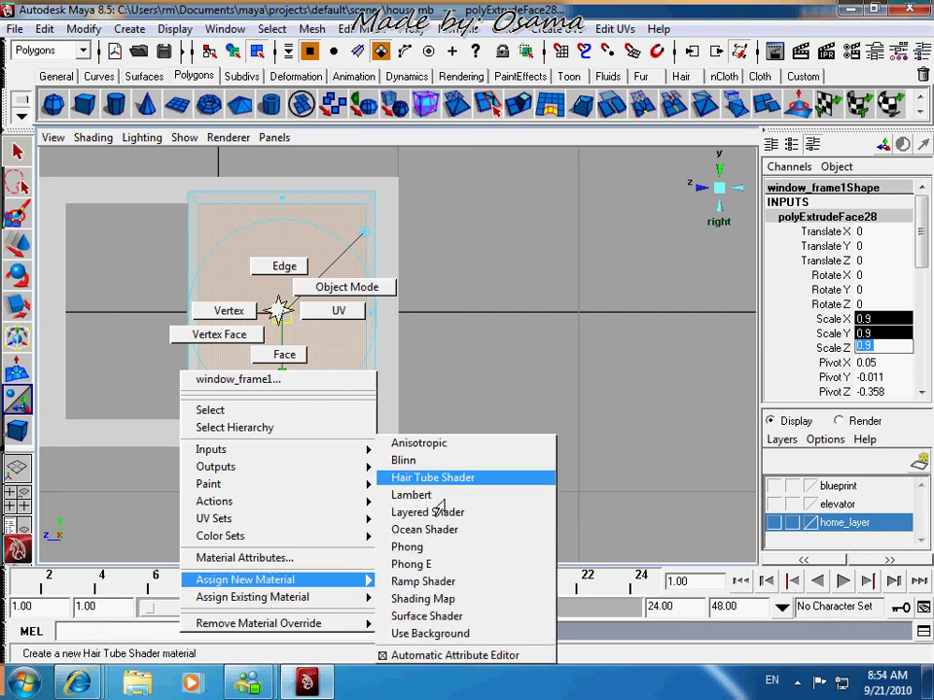
{"action": "left_click", "coordinate": [439, 501]}
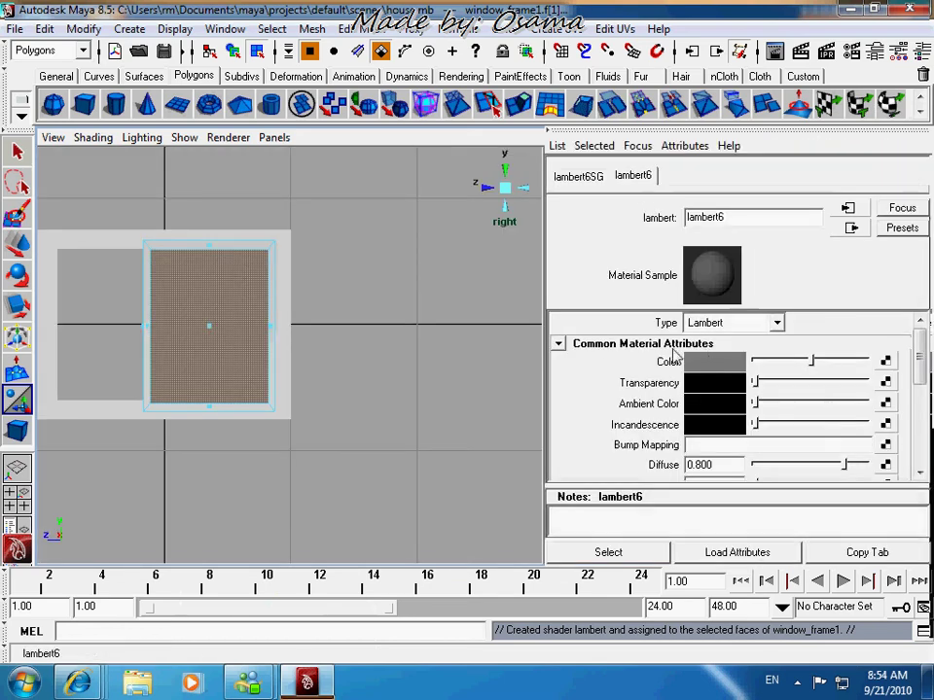
Make the new Lambert material highly transparent and set its colour to pure white
{"action": "left_click_drag", "start_coordinate": [768, 390], "coordinate": [841, 390]}
{"action": "left_click_drag", "start_coordinate": [846, 387], "coordinate": [890, 360]}
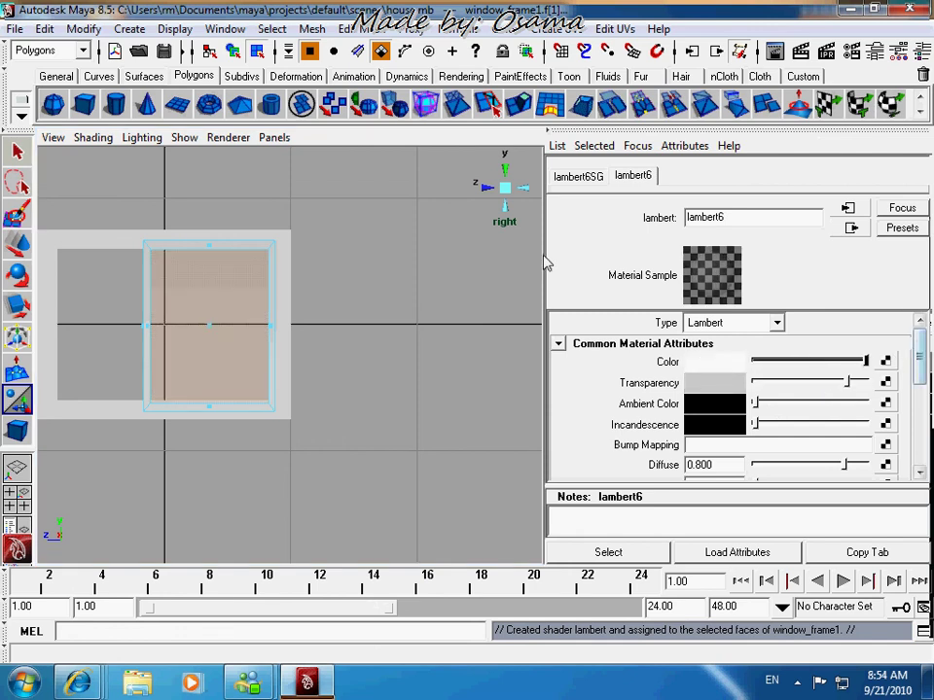
{"action": "left_click", "coordinate": [507, 185]}
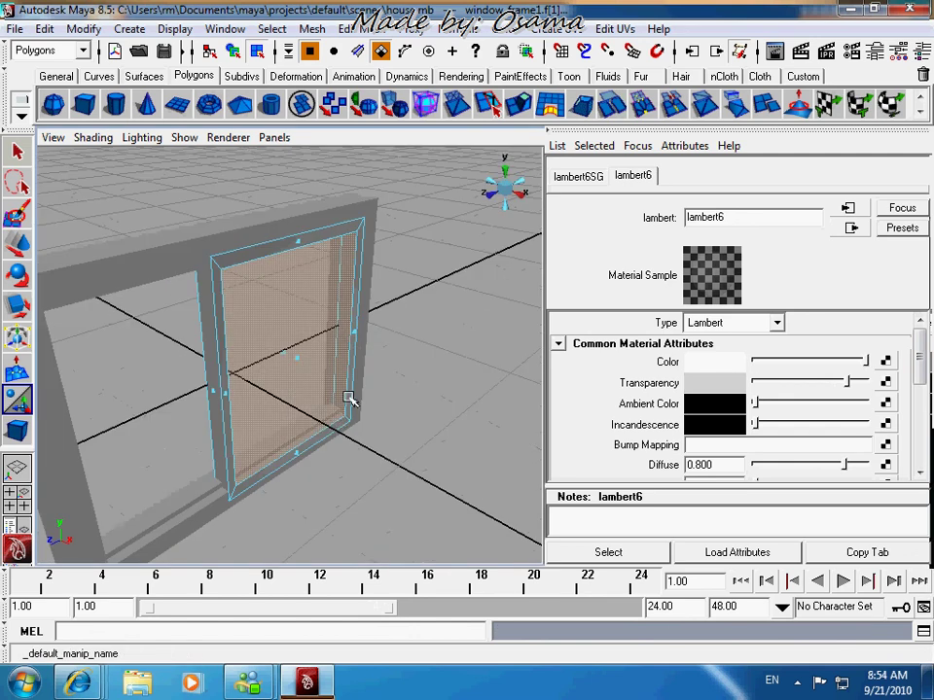
Select window_frame1 on its own and pick its large inner face in face selection mode
{"action": "key", "text": "Delete"}
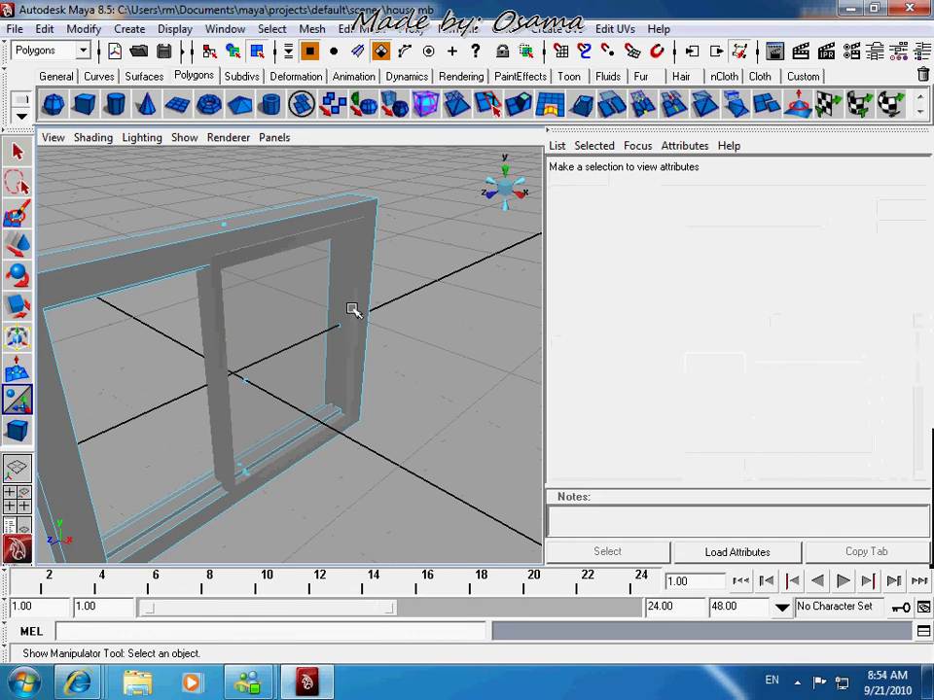
{"action": "left_click", "coordinate": [231, 323]}
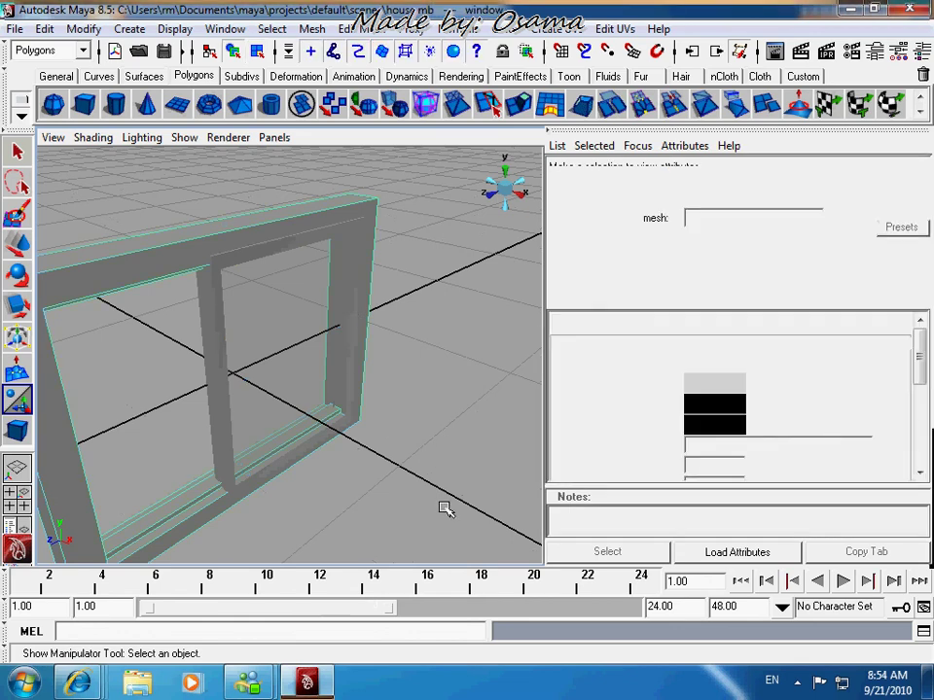
{"action": "left_click_drag", "start_coordinate": [461, 494], "coordinate": [301, 378], "text": "alt"}
{"action": "left_click", "coordinate": [344, 378]}
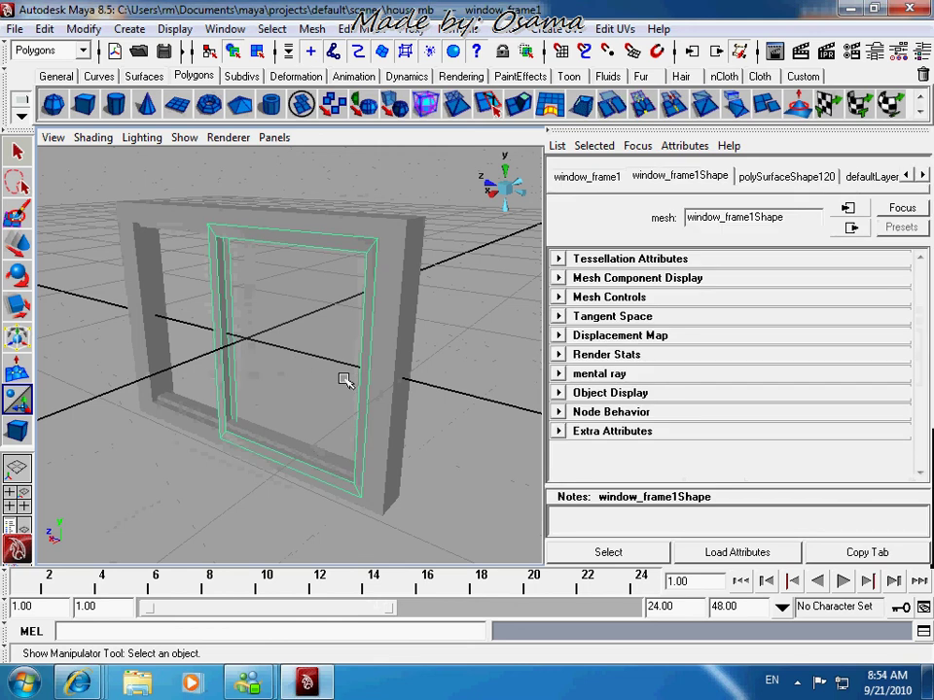
{"action": "right_click", "coordinate": [313, 383]}
{"action": "key", "text": "F11"}
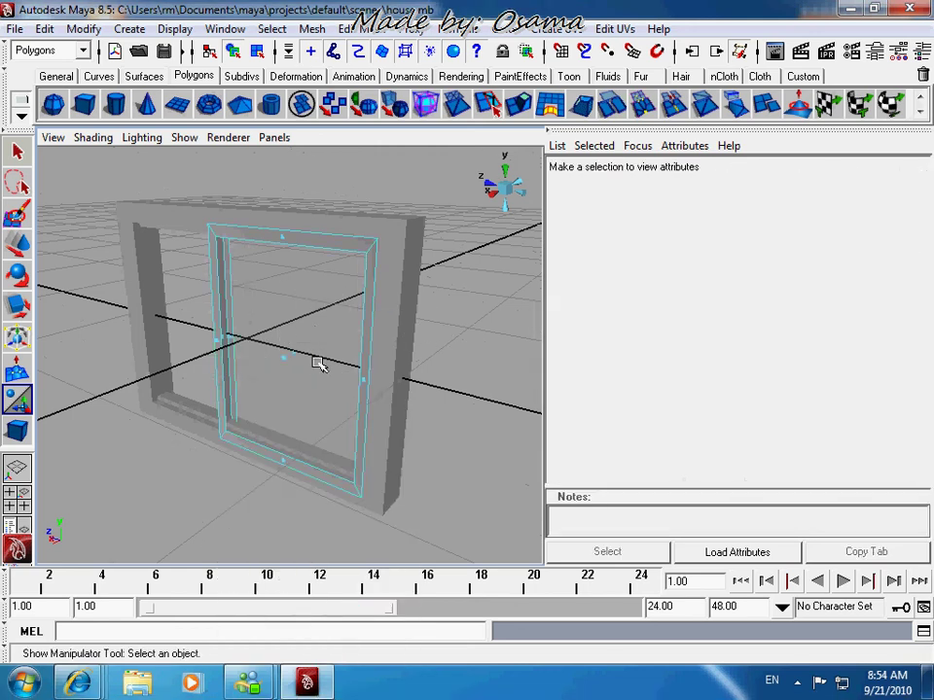
{"action": "left_click", "coordinate": [309, 356]}
Open the inner face's material attributes and rename the material glass1
{"action": "right_click", "coordinate": [304, 343]}
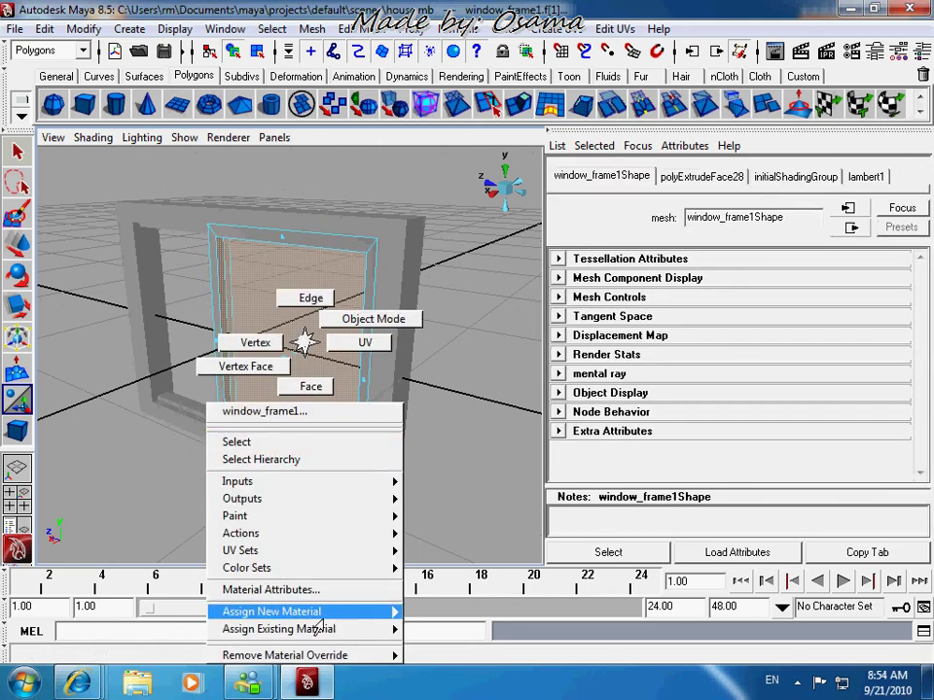
{"action": "left_click", "coordinate": [316, 592]}
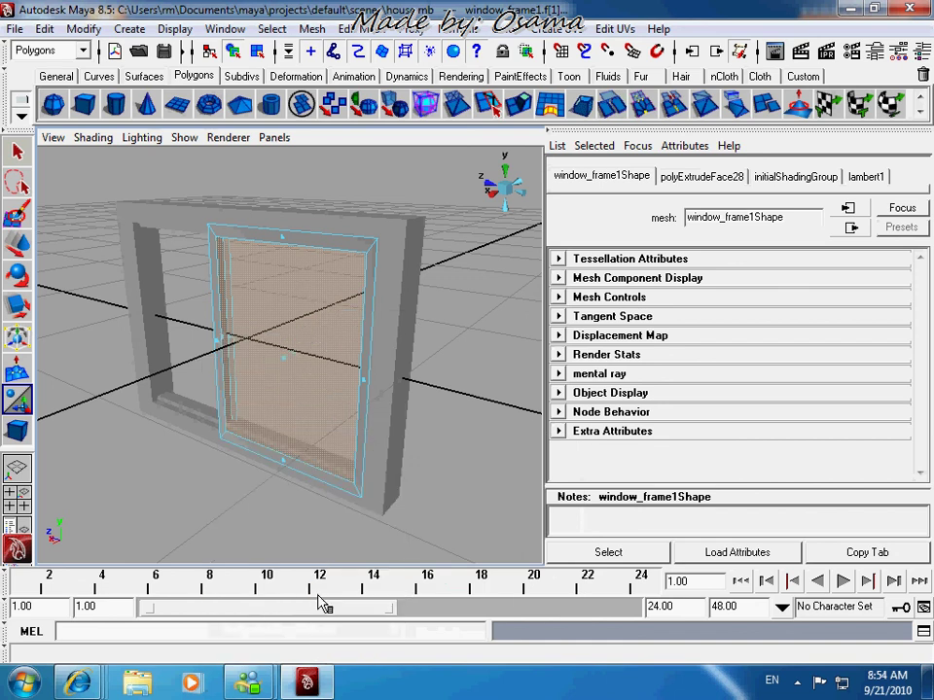
{"action": "double_click", "coordinate": [762, 221]}
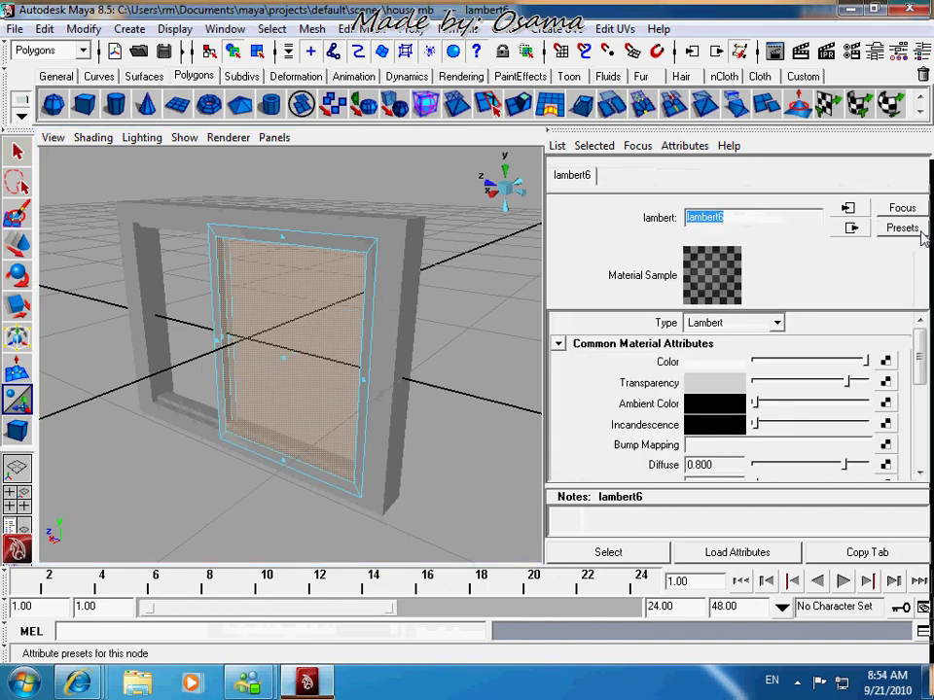
{"action": "type", "text": "glas"}
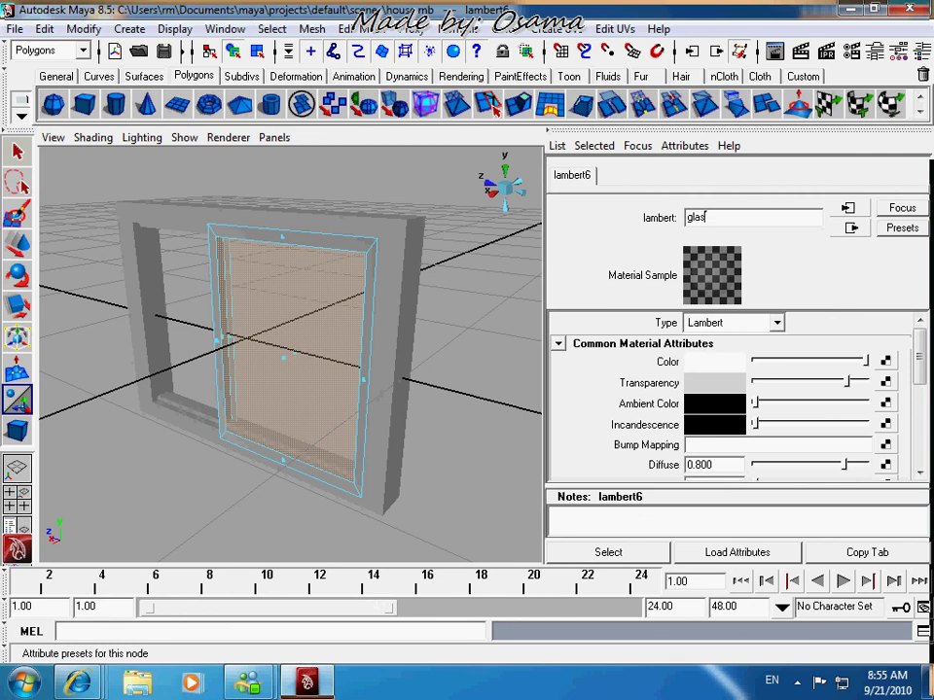
{"action": "type", "text": "s1"}
{"action": "key", "text": "Return"}
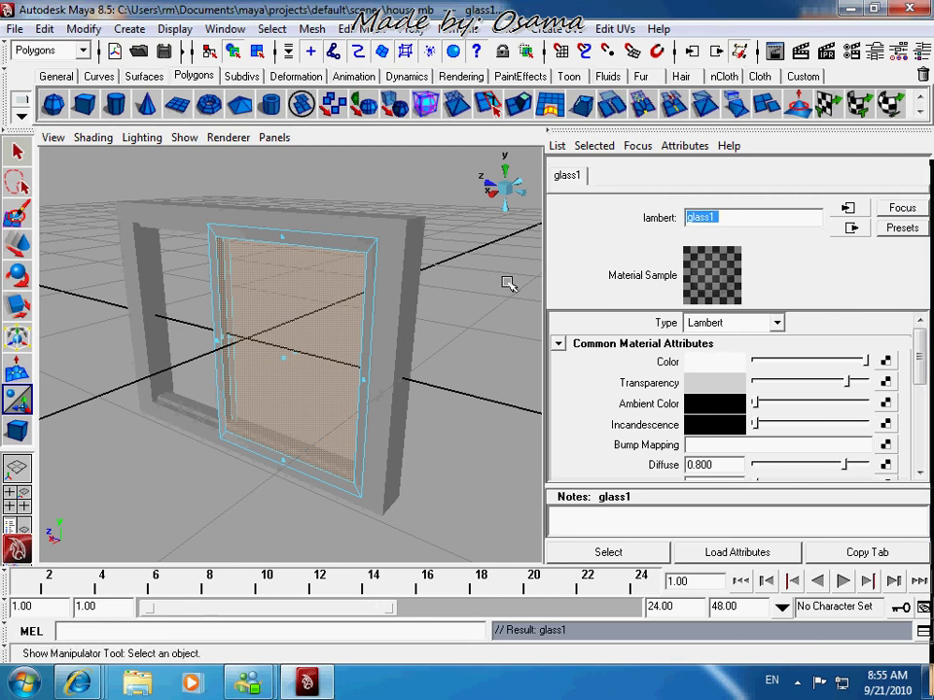
Tune the glass1 material's transparency on the inner face, lowering it to about mid-range and raising it to about three quarters
{"action": "left_click", "coordinate": [846, 382]}
{"action": "left_click_drag", "start_coordinate": [845, 383], "coordinate": [819, 389]}
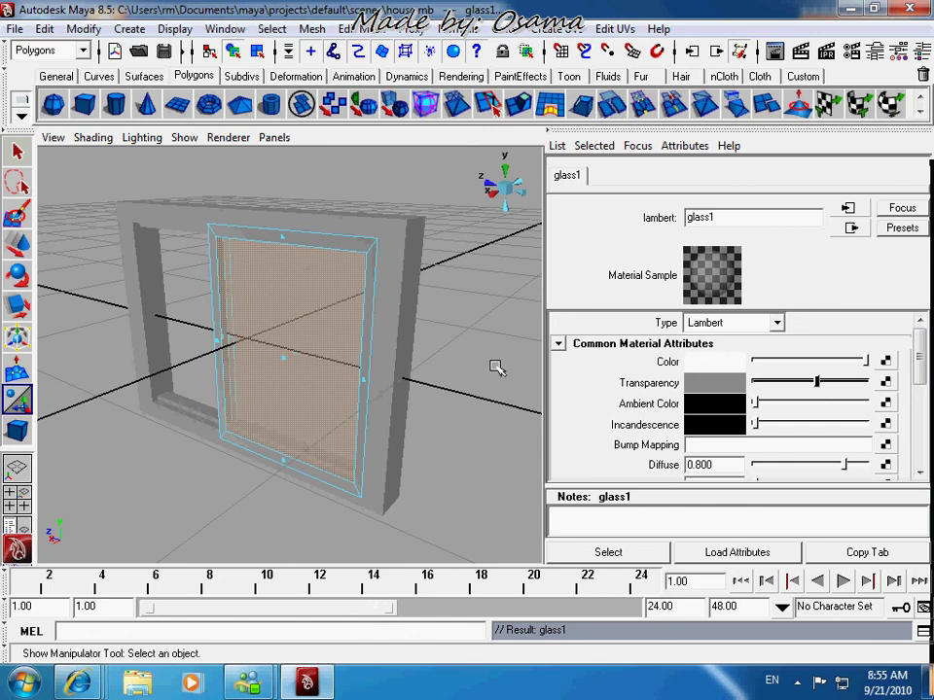
{"action": "left_click", "coordinate": [425, 377]}
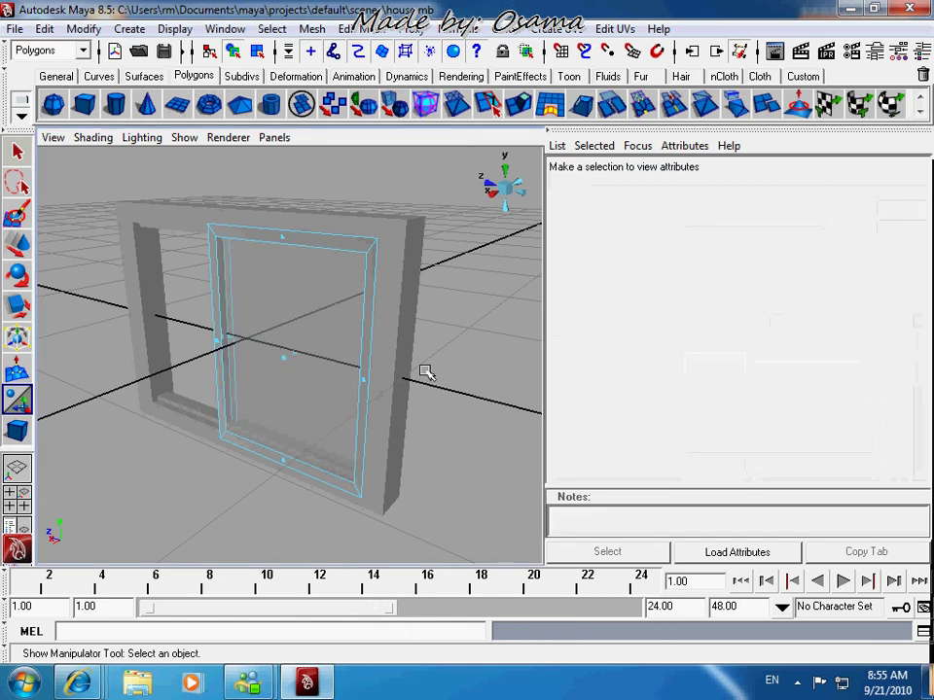
{"action": "left_click", "coordinate": [317, 365]}
{"action": "left_click", "coordinate": [864, 176]}
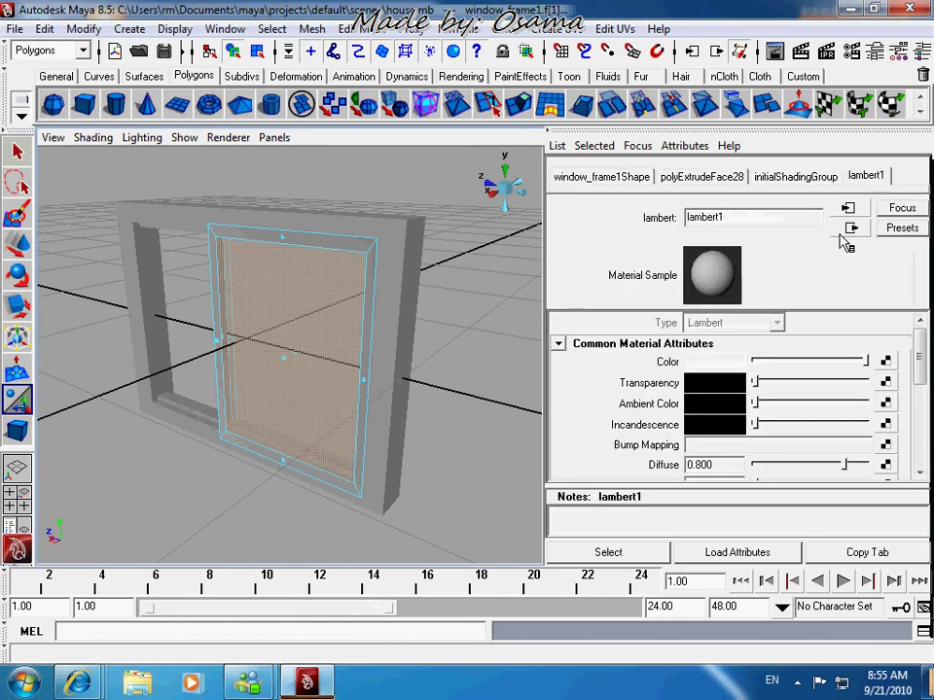
{"action": "right_click", "coordinate": [309, 329]}
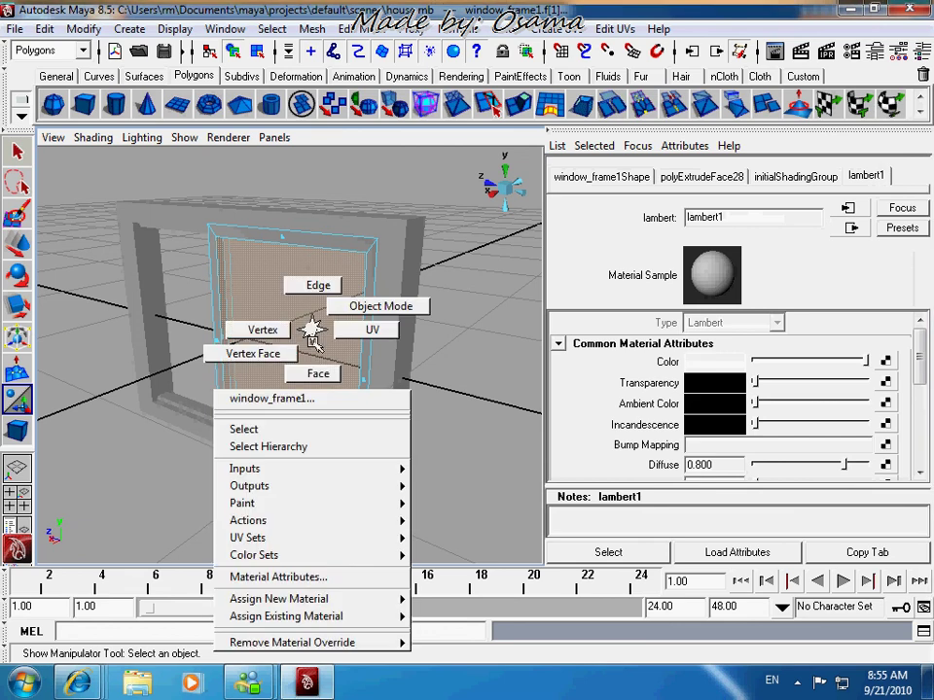
{"action": "left_click", "coordinate": [309, 580]}
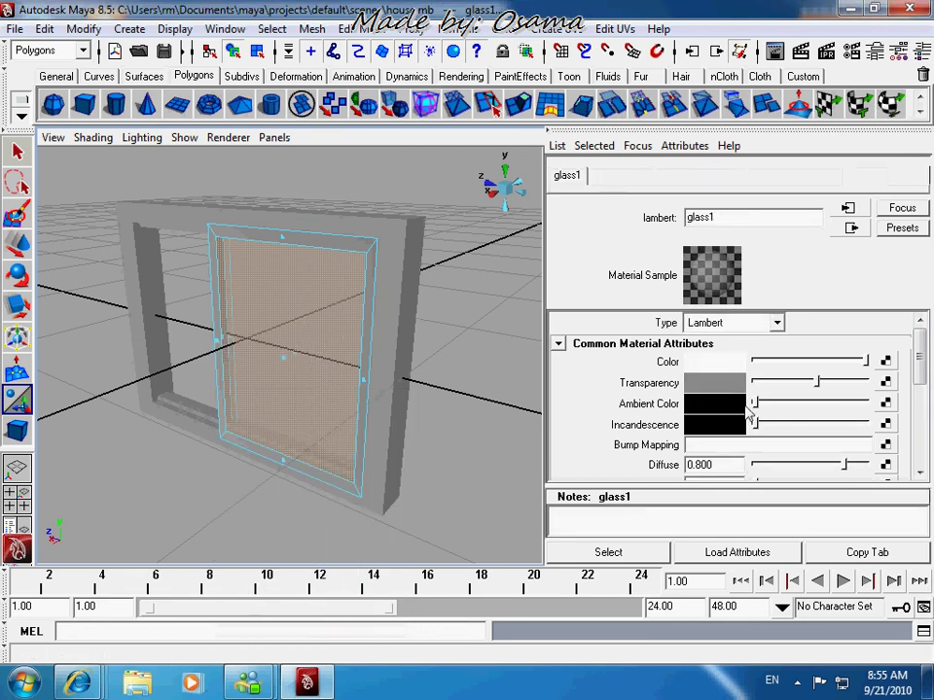
{"action": "left_click_drag", "start_coordinate": [835, 384], "coordinate": [842, 383]}
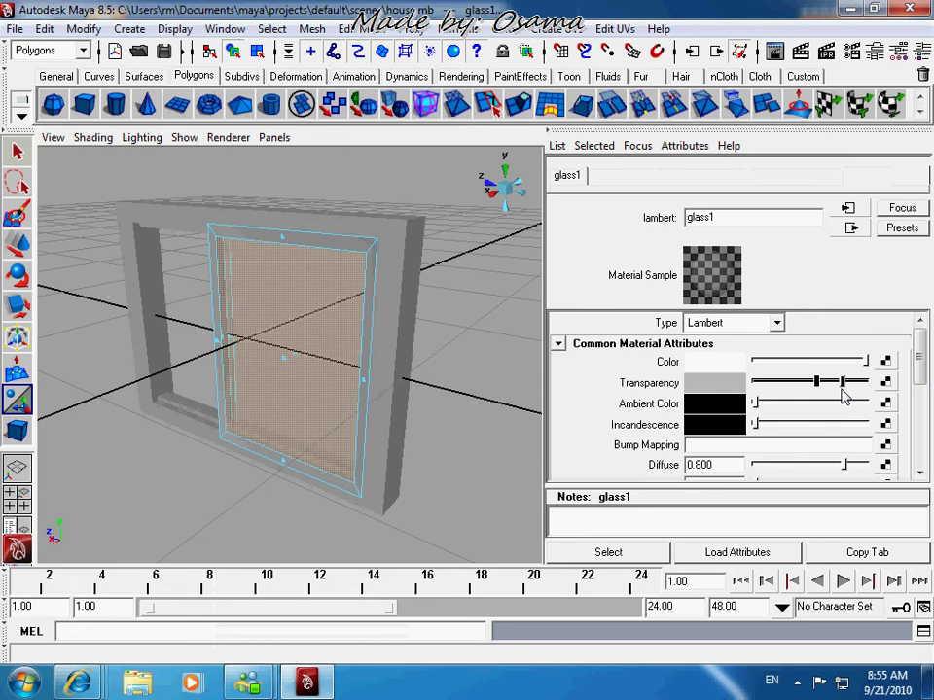
Reselect the glass face of window_frame1 and apply Extrude to it
{"action": "left_click", "coordinate": [423, 381]}
{"action": "left_click_drag", "start_coordinate": [423, 381], "coordinate": [322, 307], "text": "alt"}
{"action": "right_click_drag", "start_coordinate": [322, 308], "coordinate": [328, 358]}
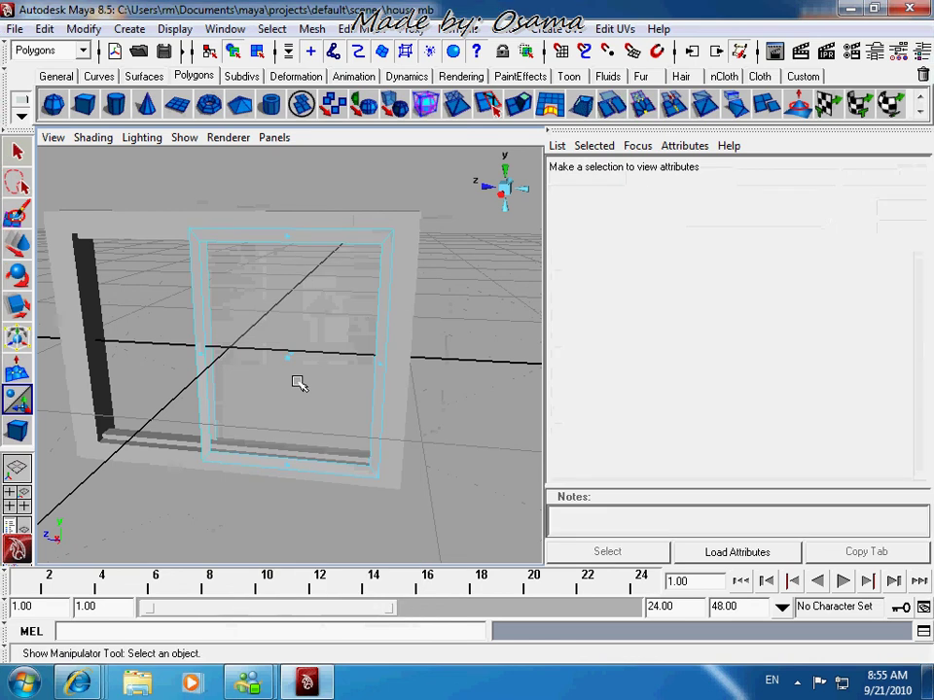
{"action": "left_click", "coordinate": [312, 392]}
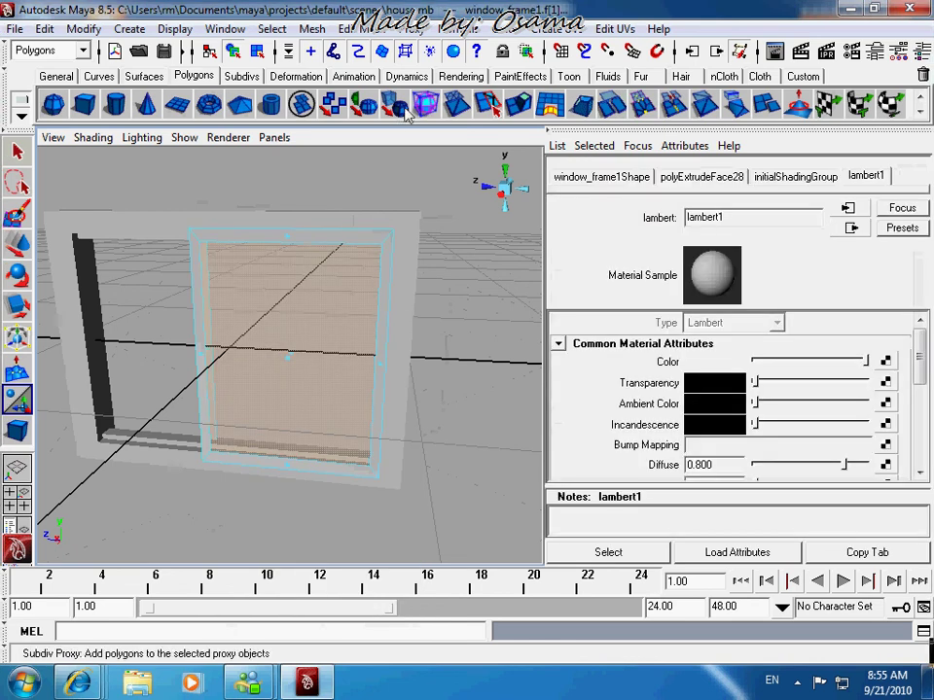
{"action": "left_click", "coordinate": [521, 109]}
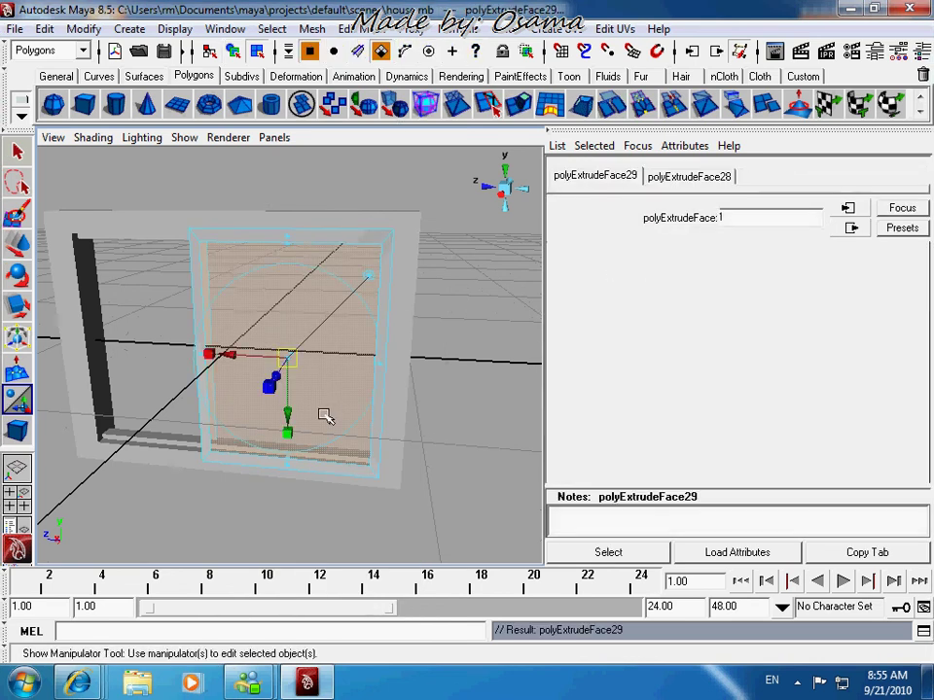
{"action": "left_click_drag", "start_coordinate": [326, 416], "coordinate": [398, 433], "text": "alt"}
Select the whole window_frame1 sash as an object and duplicate it
{"action": "left_click", "coordinate": [292, 390]}
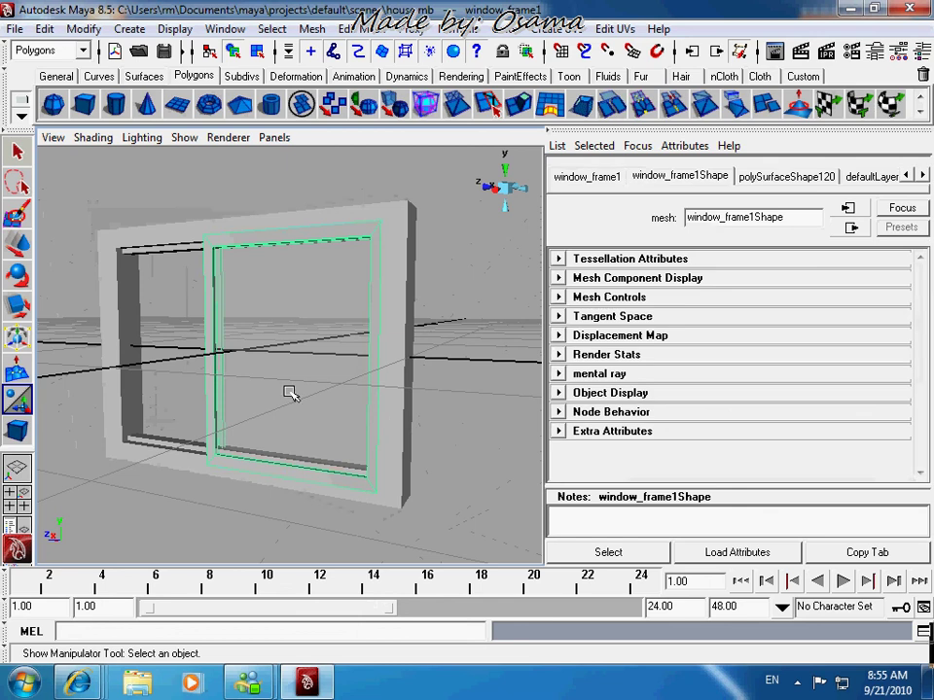
{"action": "left_click_drag", "start_coordinate": [334, 431], "coordinate": [380, 438], "text": "alt"}
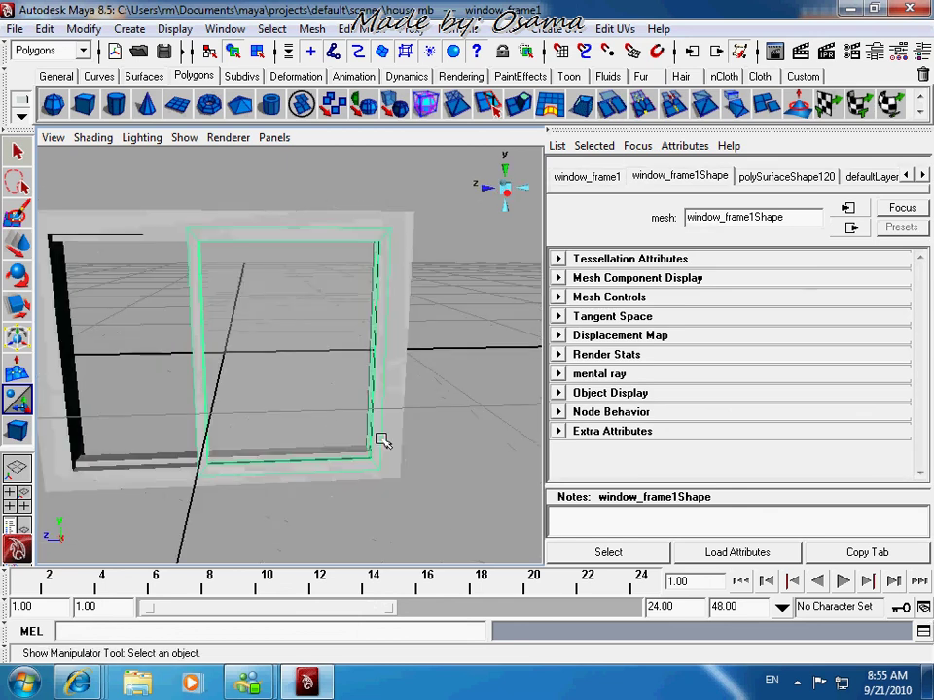
{"action": "key", "text": "ctrl+d"}
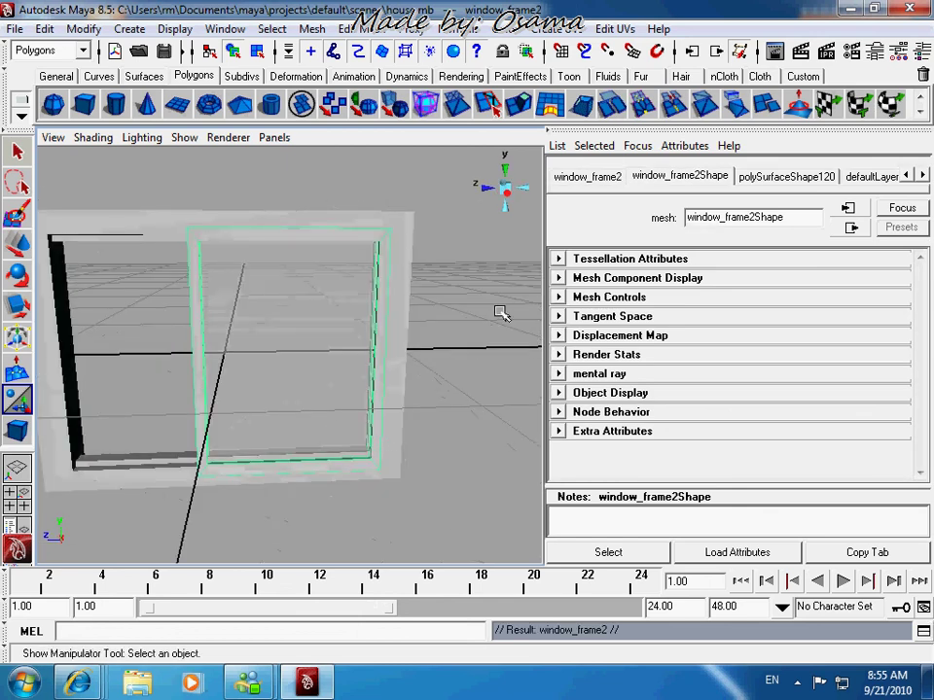
In the right view, move window_frame1 along Z to about 0.379 so it covers the open half of the outer frame
{"action": "left_click", "coordinate": [506, 192]}
{"action": "scroll", "coordinate": [280, 370], "scroll_direction": "down", "scroll_amount": 5}
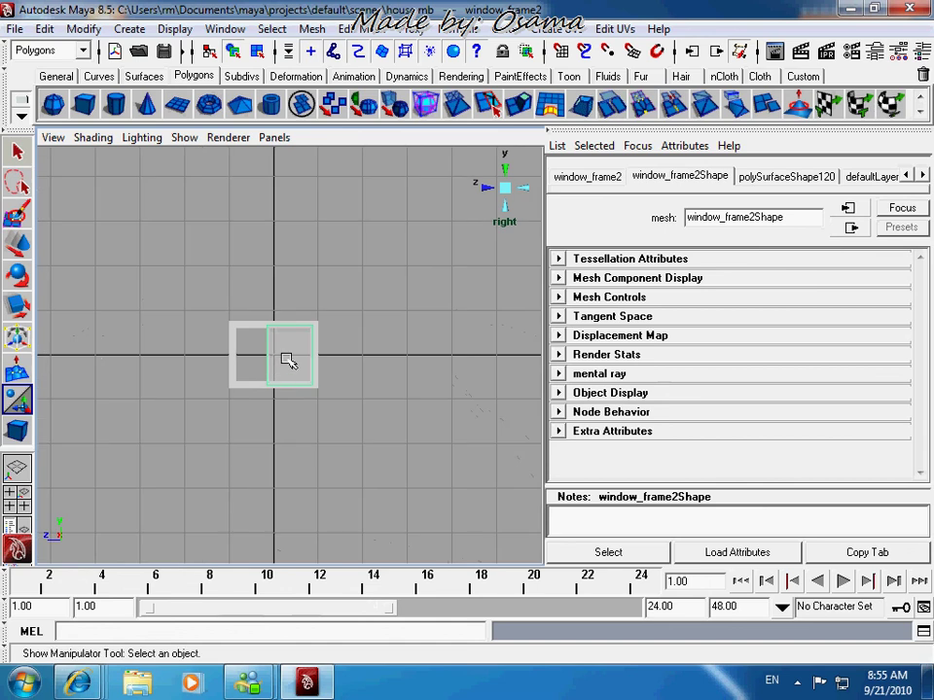
{"action": "key", "text": "w"}
{"action": "left_click", "coordinate": [273, 353]}
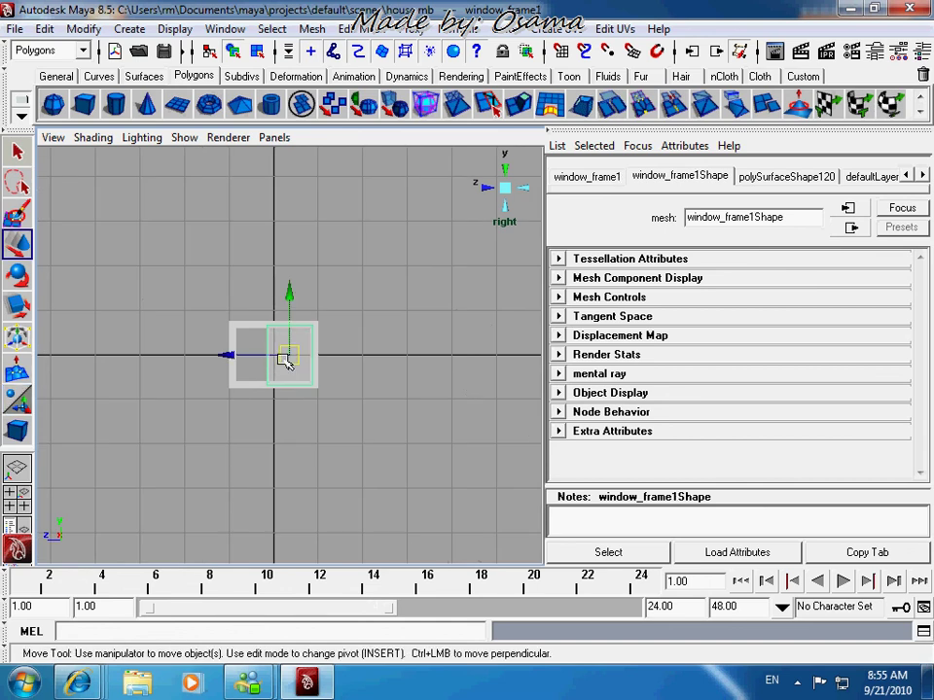
{"action": "left_click_drag", "start_coordinate": [272, 357], "coordinate": [240, 357]}
Return to a perspective view, display the object's transform channels and set window_frame1's Translate Y to 0
{"action": "left_click", "coordinate": [505, 188]}
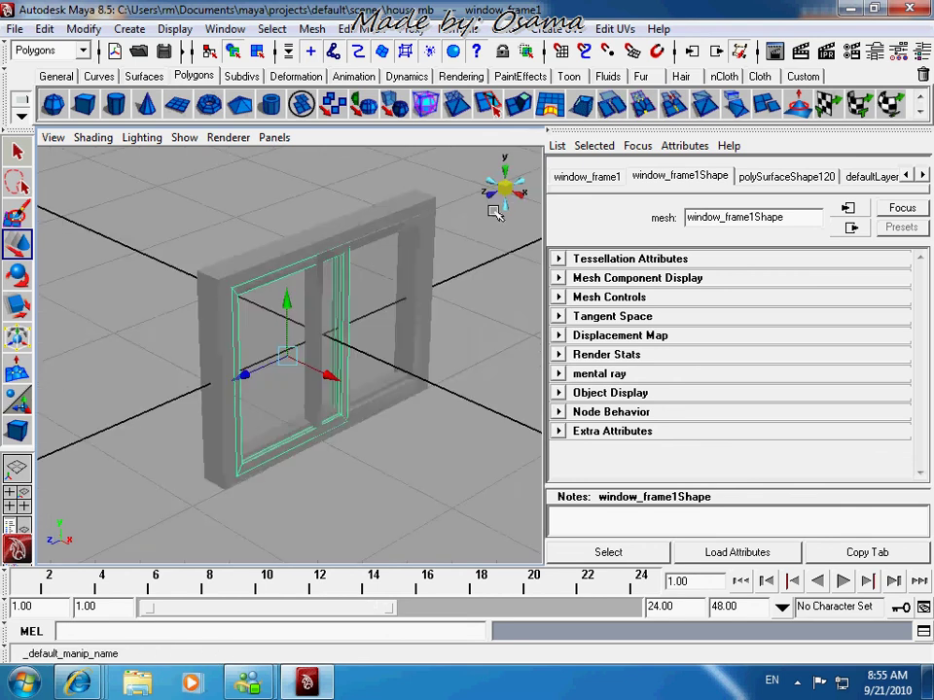
{"action": "left_click_drag", "start_coordinate": [356, 376], "coordinate": [467, 389], "text": "alt"}
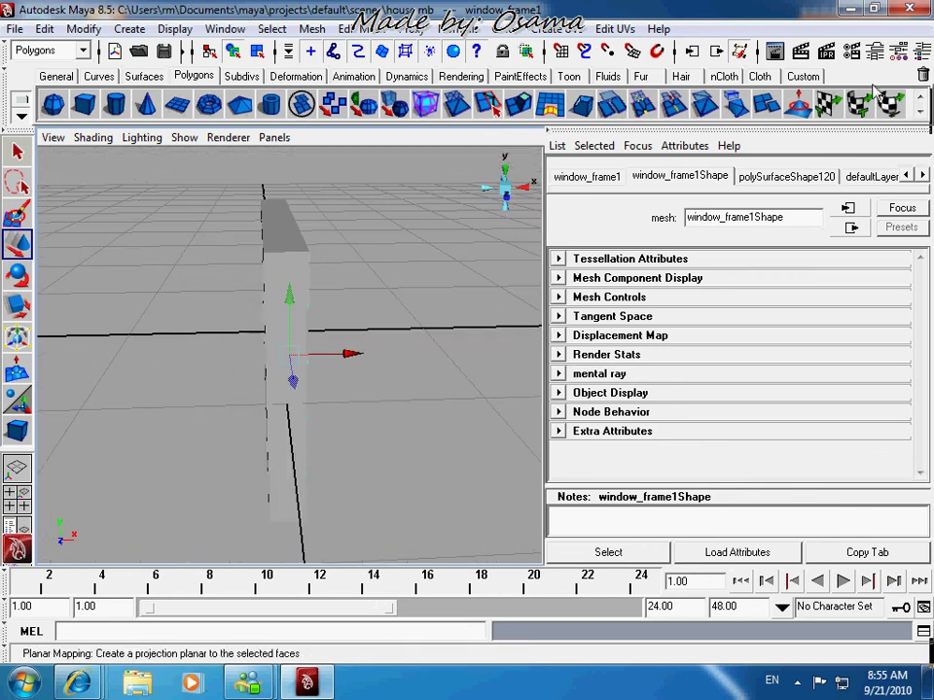
{"action": "left_click", "coordinate": [922, 51]}
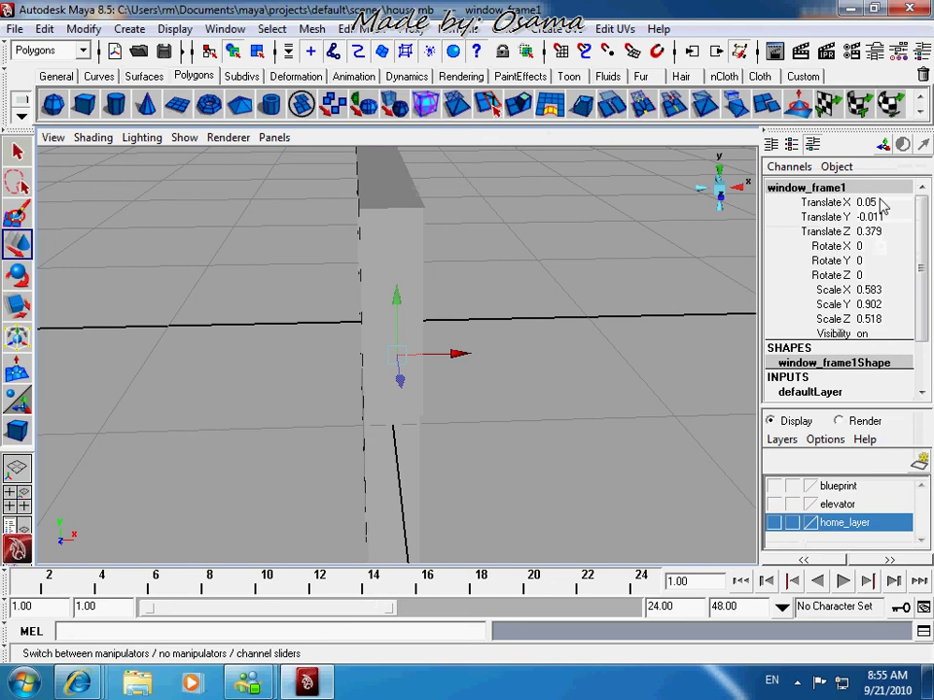
{"action": "left_click_drag", "start_coordinate": [654, 273], "coordinate": [491, 270], "text": "alt"}
{"action": "left_click", "coordinate": [894, 216]}
{"action": "type", "text": "0"}
{"action": "key", "text": "Return"}
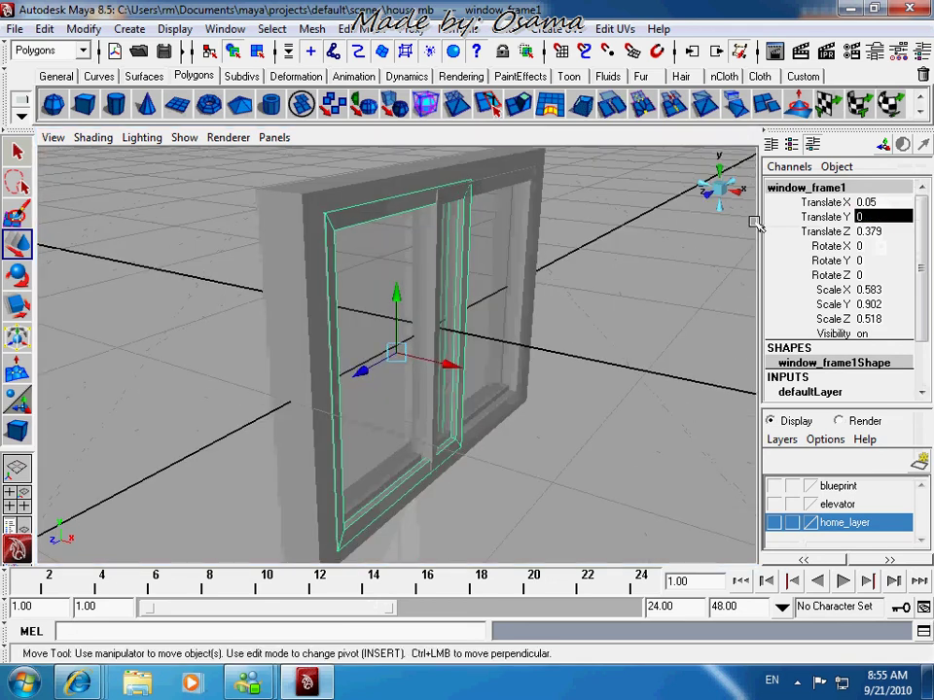
Set window_frame1's Translate X to -0.05 so the sash is offset from the other one
{"action": "left_click", "coordinate": [891, 202]}
{"action": "key", "text": "BackSpace"}
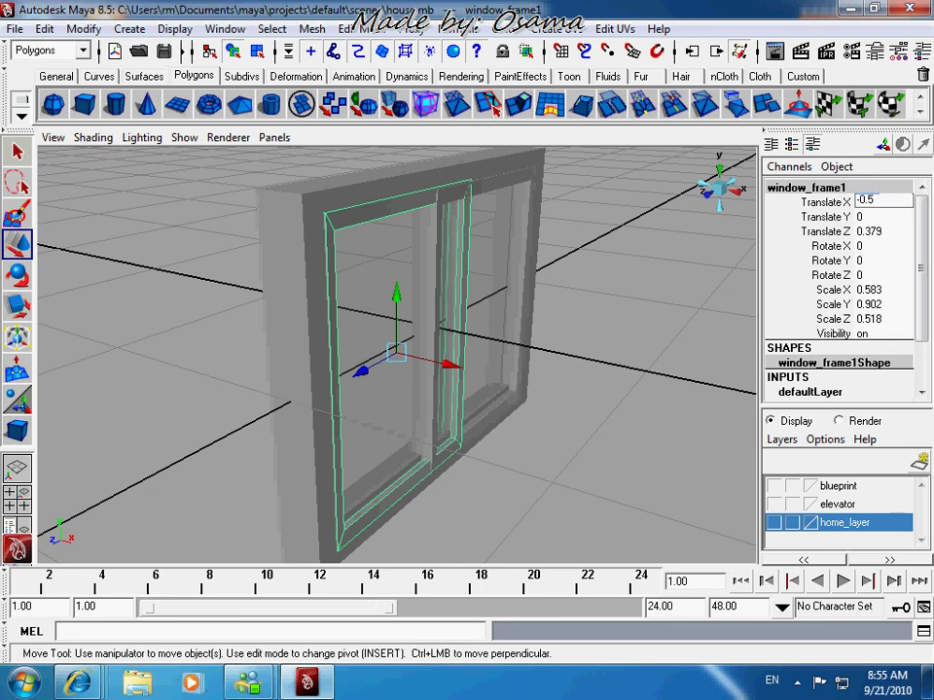
{"action": "type", "text": "-0.05"}
{"action": "key", "text": "Return"}
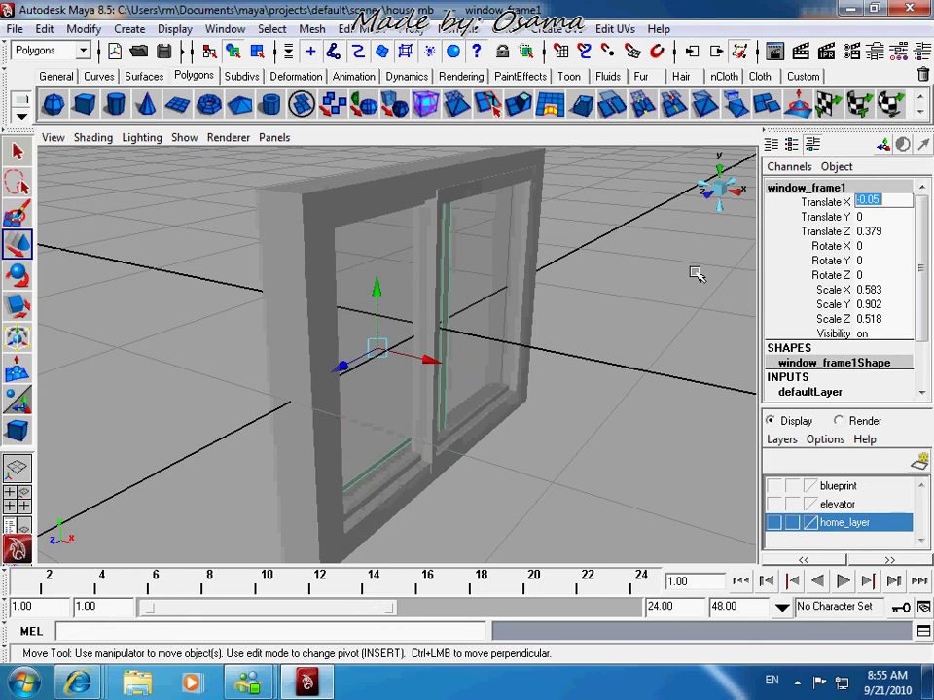
Examine the assembled window from several angles to check how the two sashes sit in the outer frame
{"action": "left_click_drag", "start_coordinate": [600, 396], "coordinate": [510, 417], "text": "alt"}
{"action": "left_click", "coordinate": [587, 451]}
{"action": "right_click_drag", "start_coordinate": [587, 451], "coordinate": [539, 561], "text": "alt"}
{"action": "left_click", "coordinate": [405, 274]}
{"action": "left_click_drag", "start_coordinate": [560, 452], "coordinate": [625, 478], "text": "alt"}
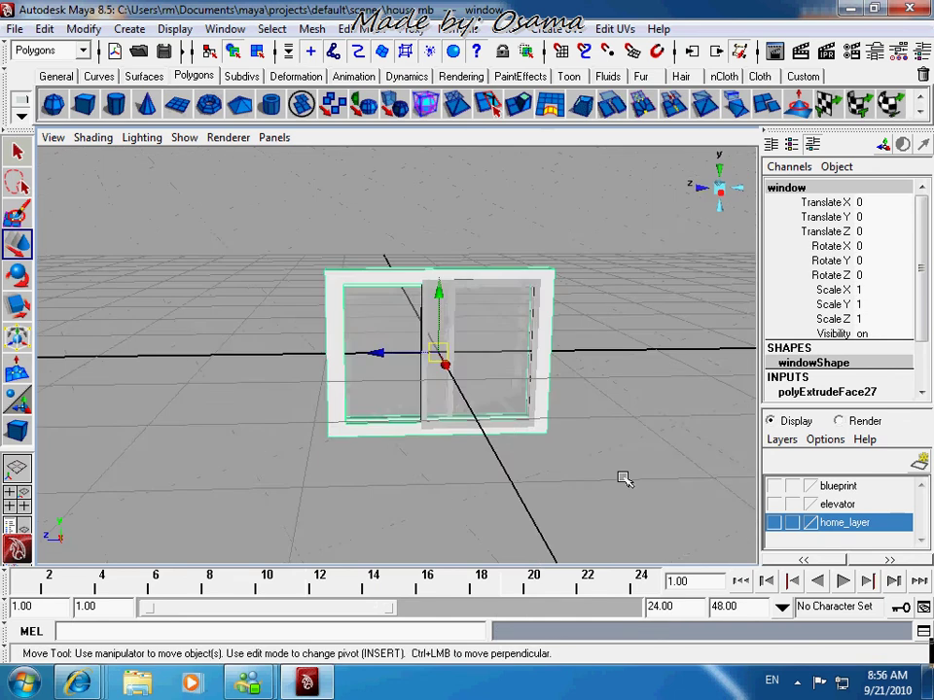
{"action": "left_click", "coordinate": [453, 485]}
{"action": "left_click_drag", "start_coordinate": [454, 486], "coordinate": [435, 340], "text": "alt"}
{"action": "key", "text": "z"}
Assign a new Lambert material to window_frame1 and rename the material metal1
{"action": "left_click", "coordinate": [507, 327]}
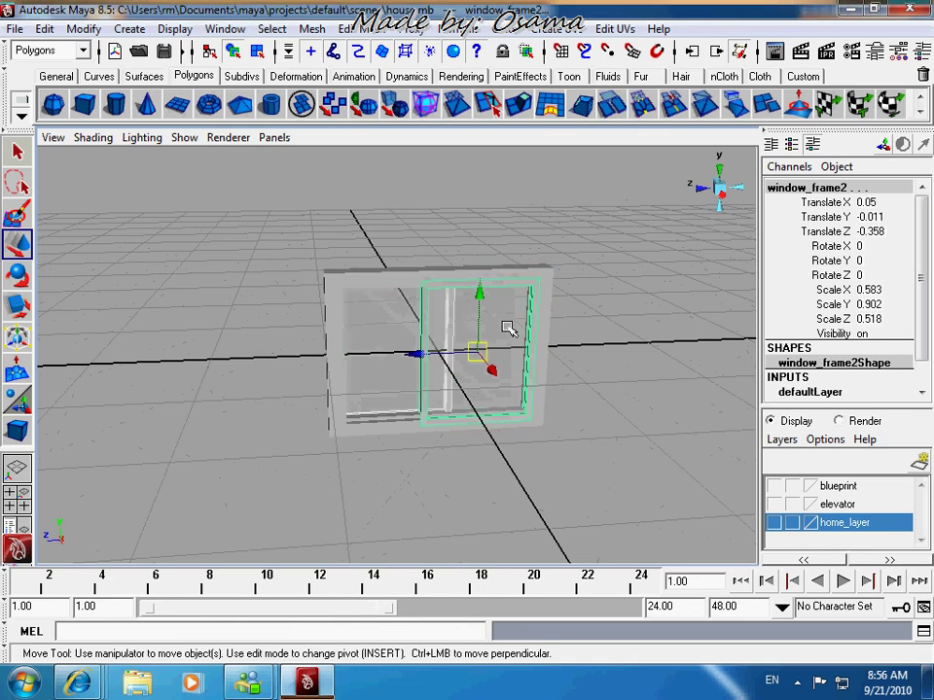
{"action": "key", "text": "f"}
{"action": "right_click", "coordinate": [482, 313]}
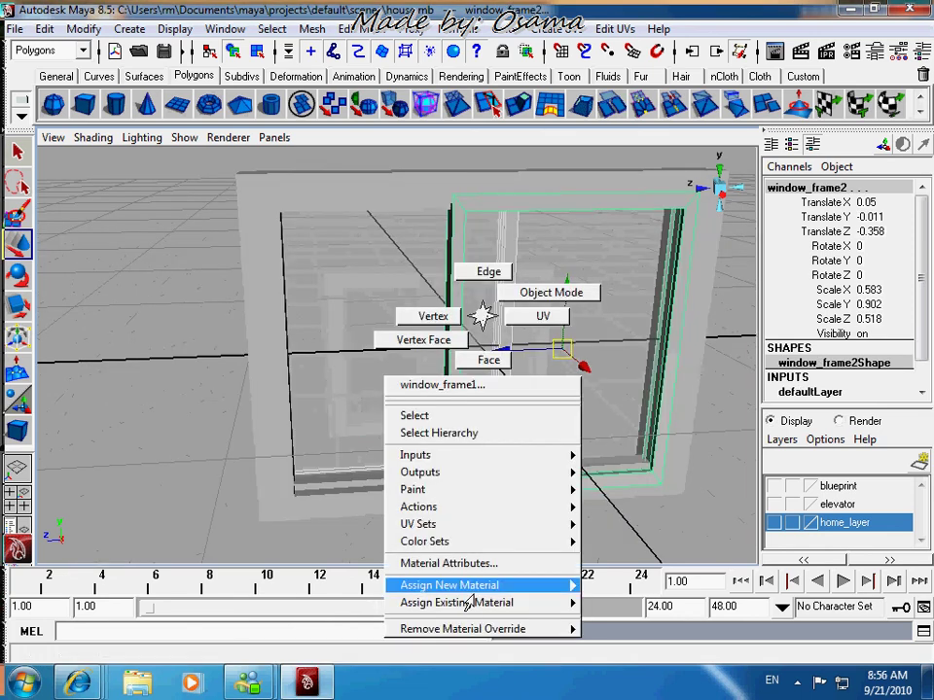
{"action": "mouse_move", "coordinate": [468, 590]}
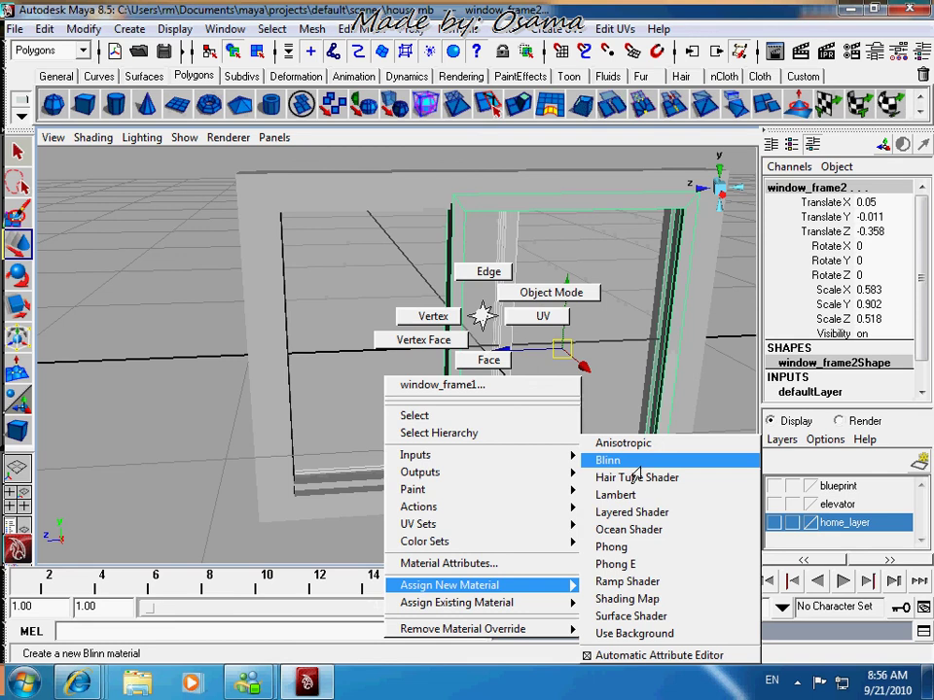
{"action": "left_click", "coordinate": [637, 495]}
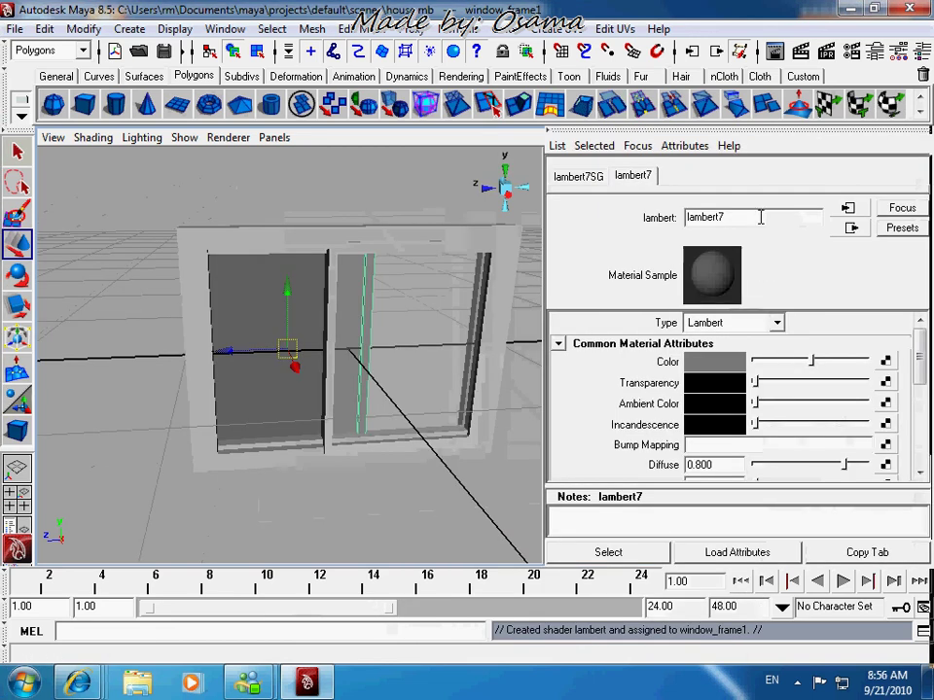
{"action": "double_click", "coordinate": [760, 217]}
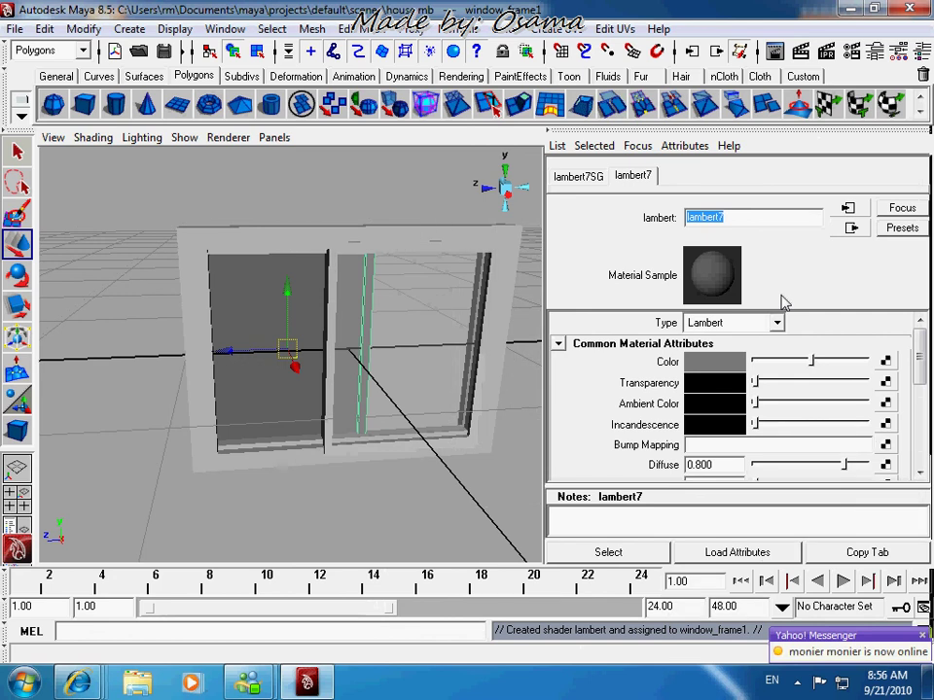
{"action": "type", "text": "metal1"}
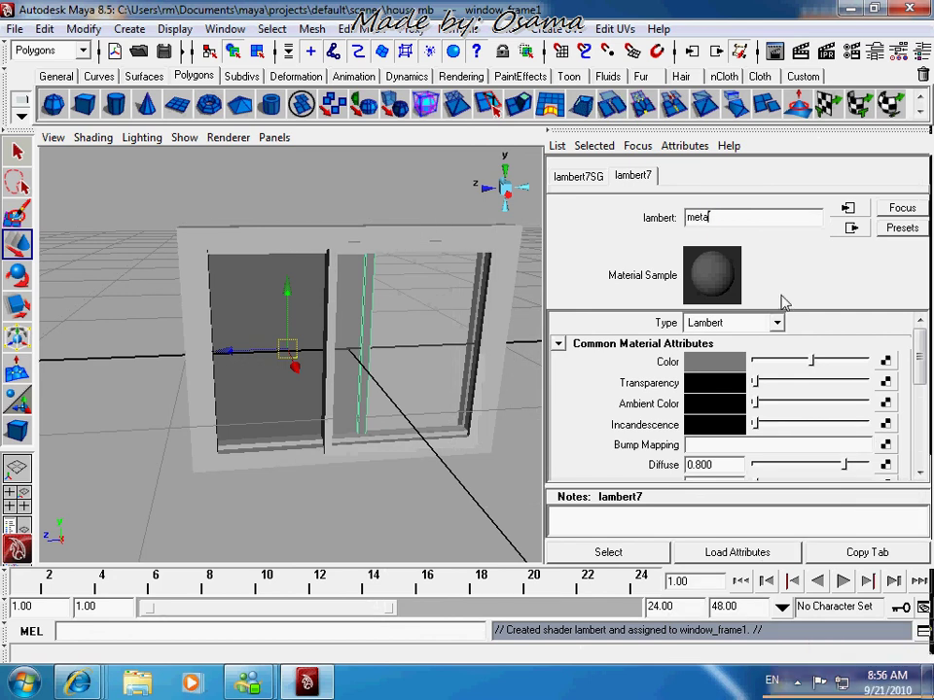
{"action": "key", "text": "Return"}
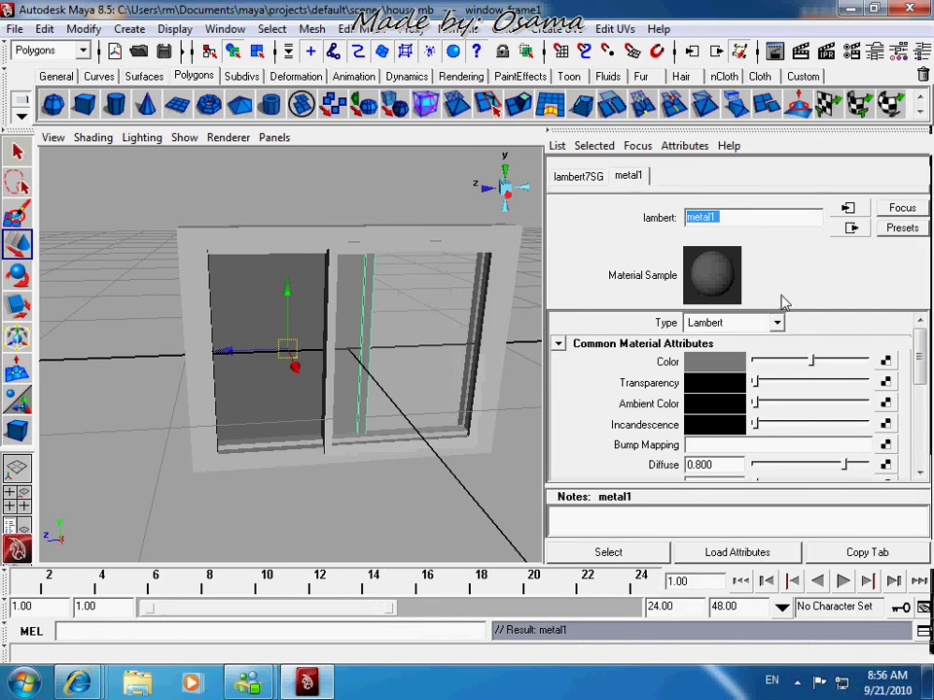
{"action": "left_click", "coordinate": [926, 55]}
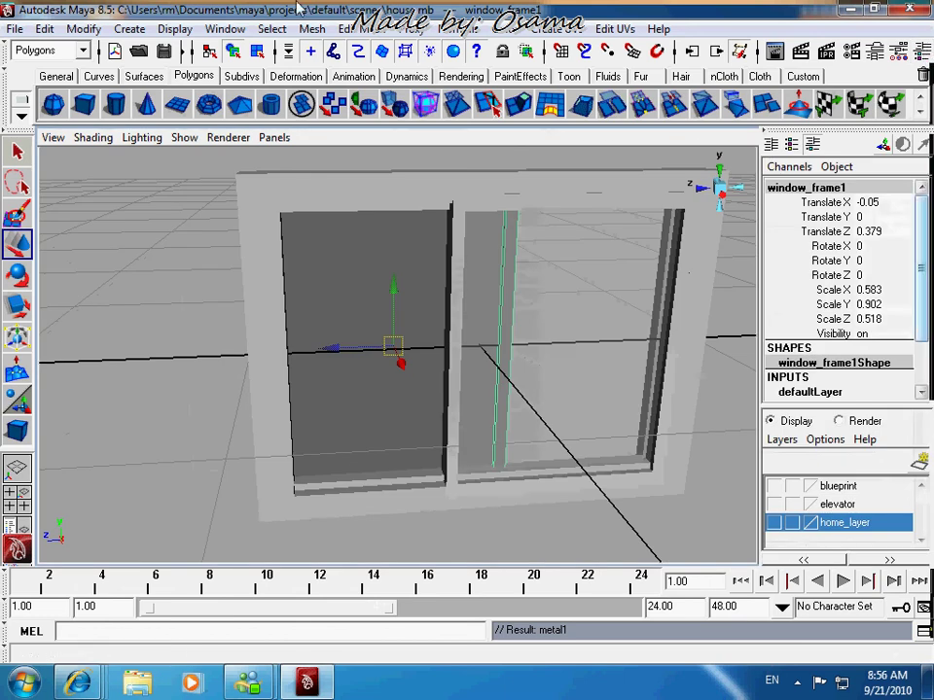
Open the Hypershade and delete the glass, home and blue_print materials
{"action": "left_click", "coordinate": [267, 29]}
{"action": "mouse_move", "coordinate": [224, 29]}
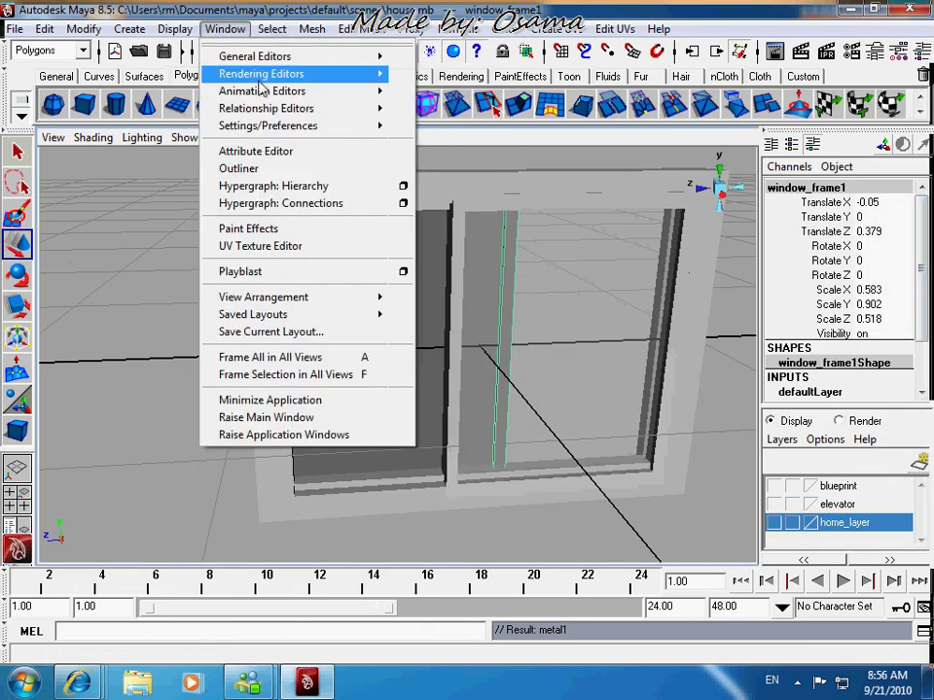
{"action": "mouse_move", "coordinate": [261, 73]}
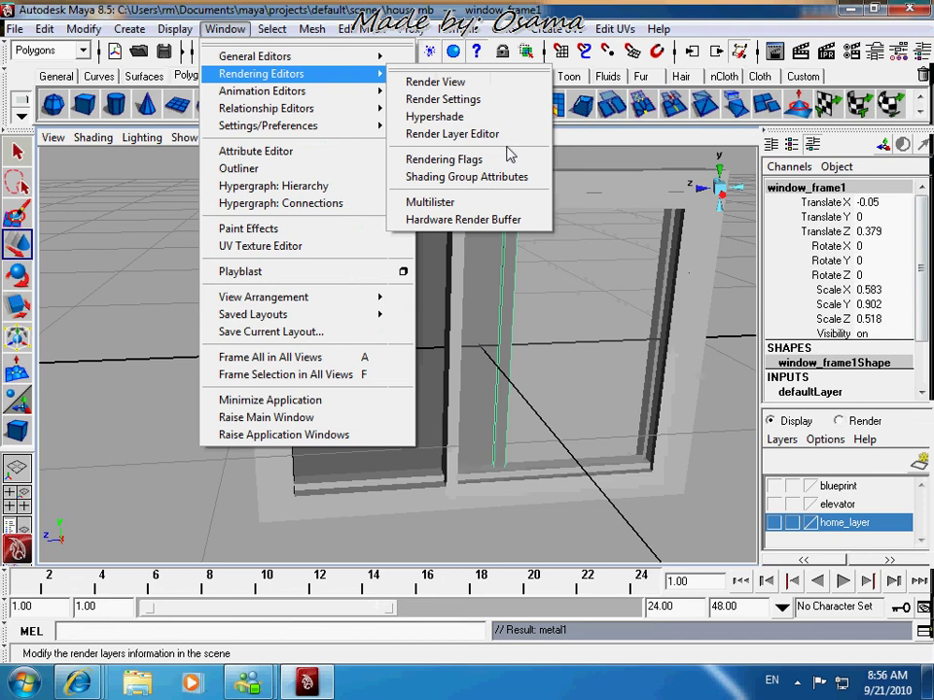
{"action": "left_click", "coordinate": [488, 119]}
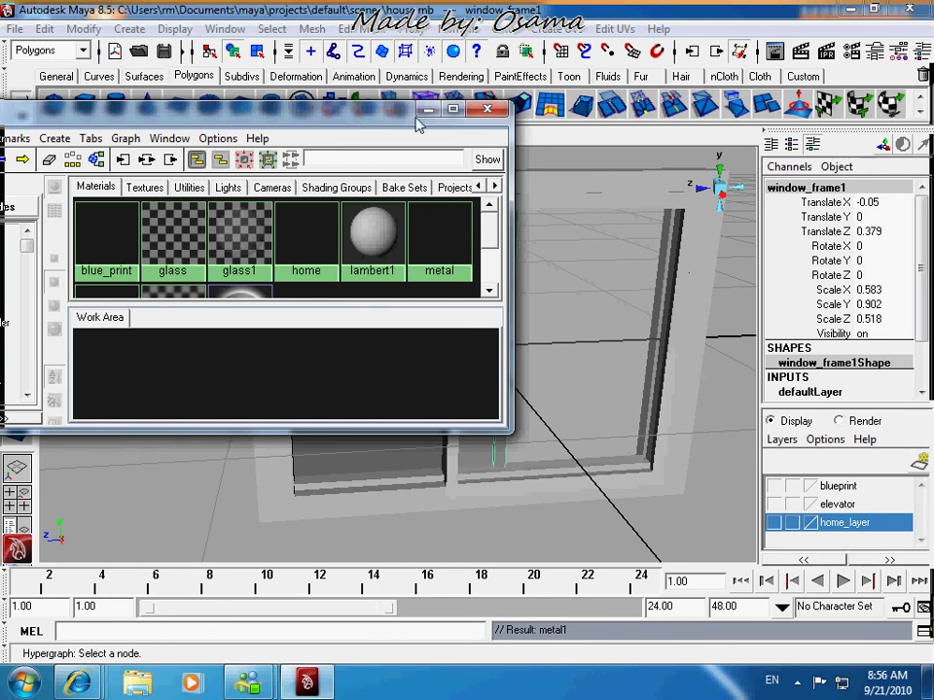
{"action": "left_click", "coordinate": [420, 234]}
{"action": "left_click", "coordinate": [491, 204]}
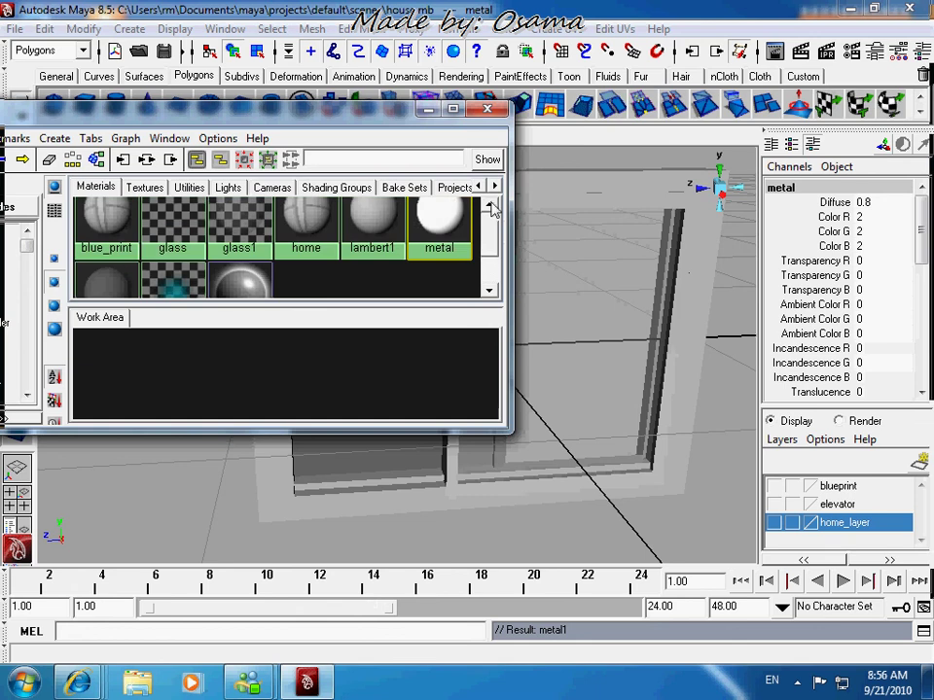
{"action": "left_click", "coordinate": [491, 206]}
{"action": "left_click", "coordinate": [177, 249]}
{"action": "key", "text": "Delete"}
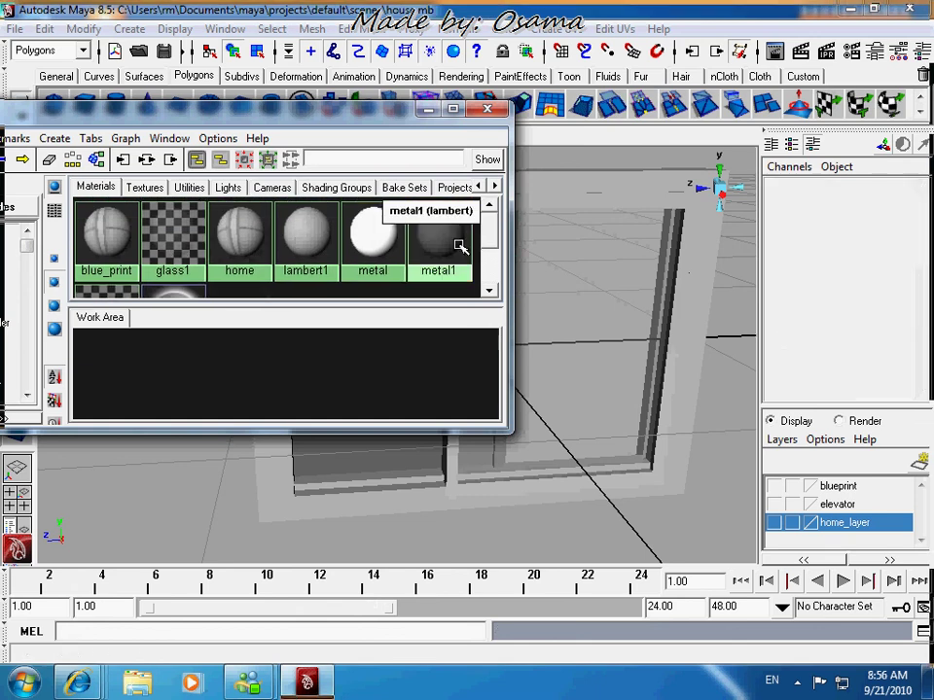
{"action": "left_click", "coordinate": [250, 250]}
{"action": "key", "text": "Delete"}
{"action": "left_click", "coordinate": [100, 255]}
{"action": "key", "text": "Delete"}
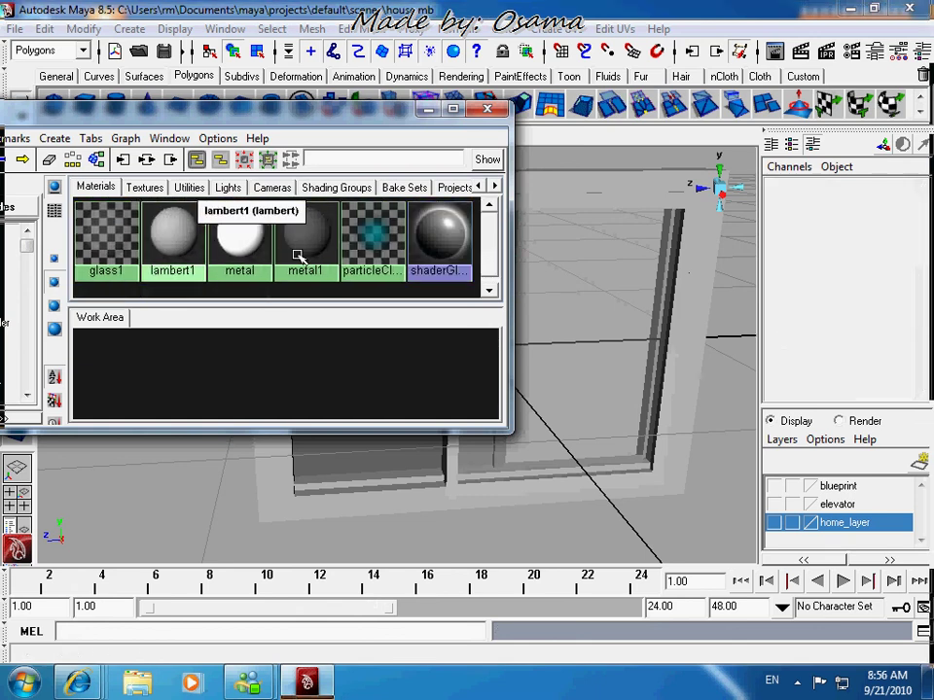
Assign the existing metal material to the whole window_frame1 sash
{"action": "left_click", "coordinate": [235, 255]}
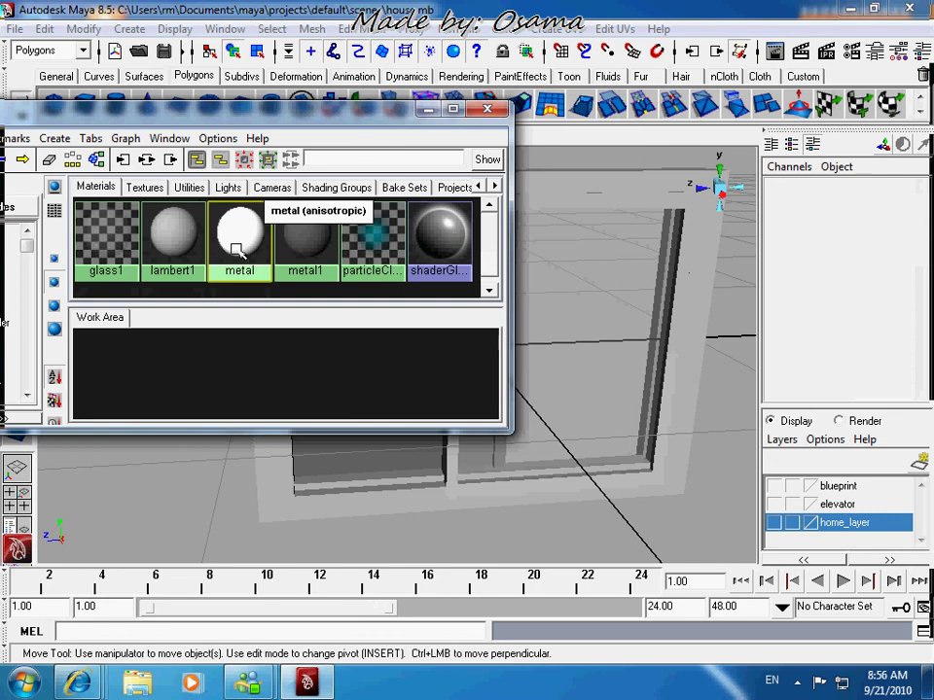
{"action": "left_click", "coordinate": [428, 109]}
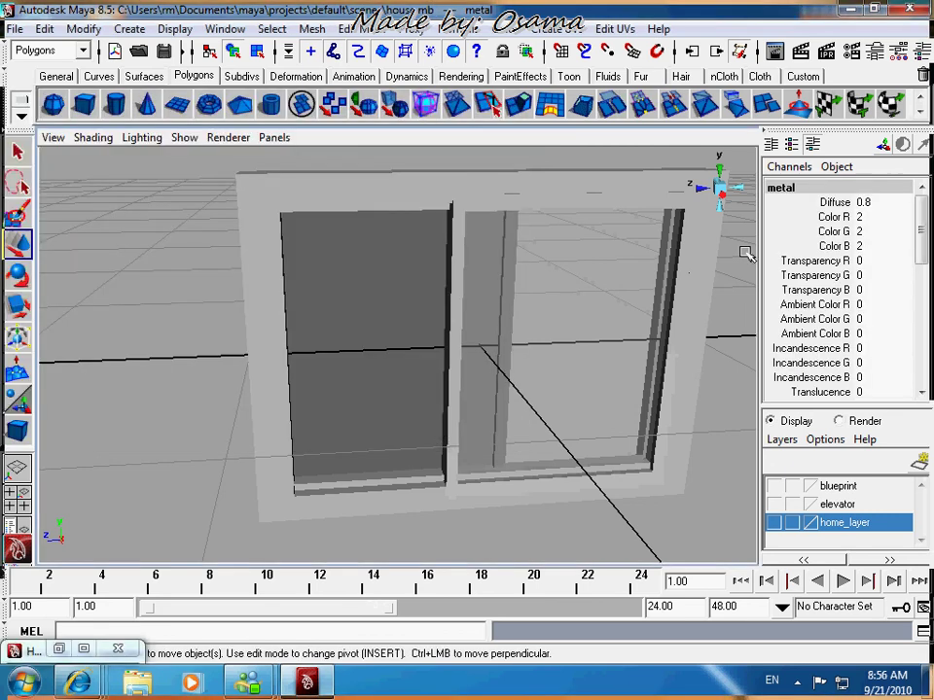
{"action": "left_click", "coordinate": [417, 312]}
{"action": "right_click_drag", "start_coordinate": [411, 309], "coordinate": [550, 597]}
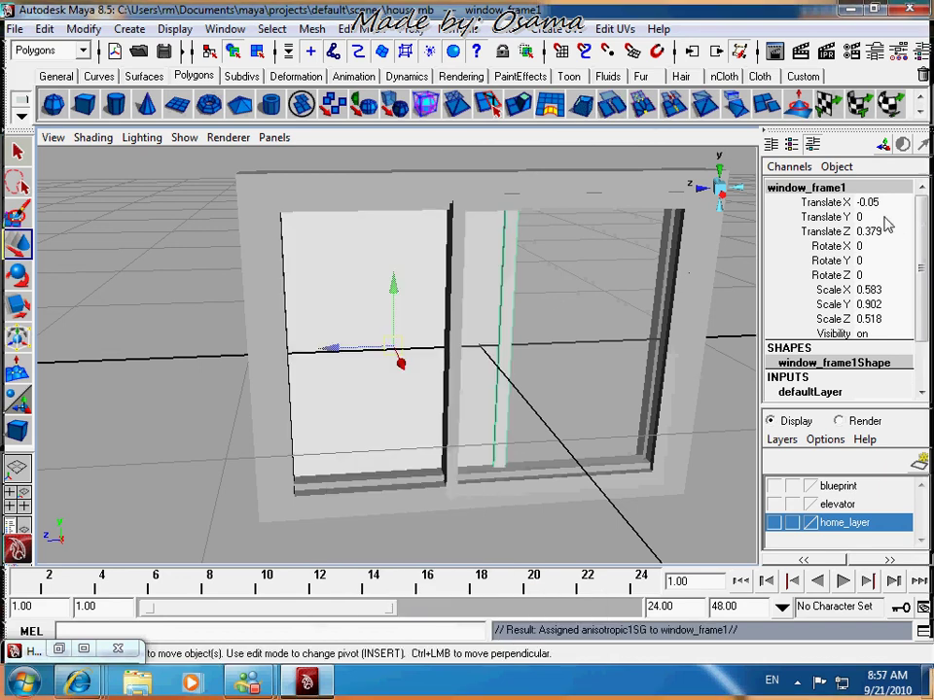
Select the metal material in the Hypershade and set its Color R, G and B channels to 2
{"action": "left_click", "coordinate": [60, 648]}
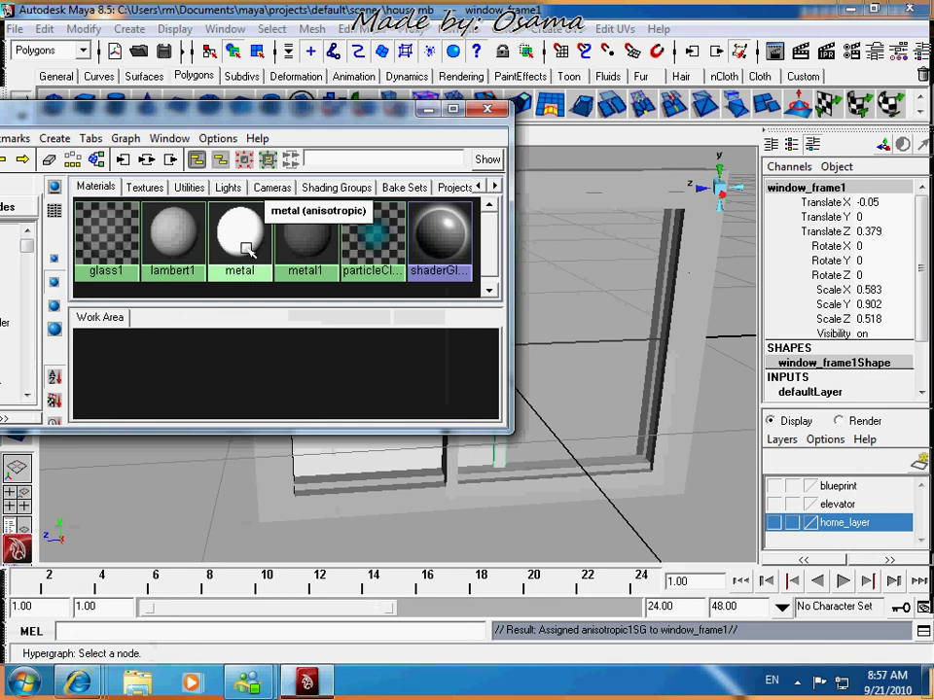
{"action": "left_click", "coordinate": [245, 248]}
{"action": "left_click", "coordinate": [428, 111]}
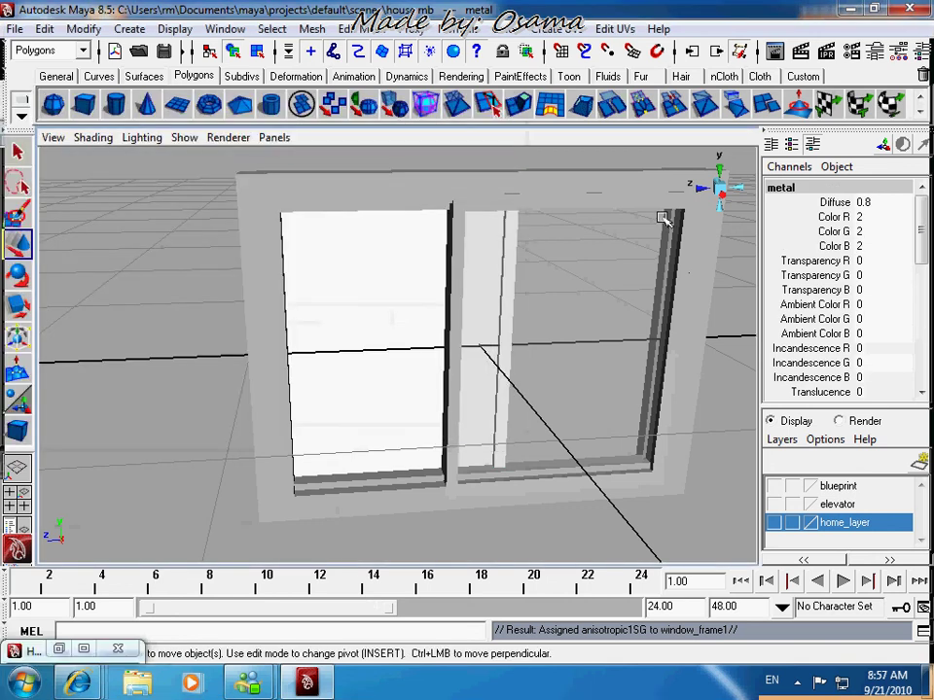
{"action": "left_click_drag", "start_coordinate": [876, 219], "coordinate": [889, 244]}
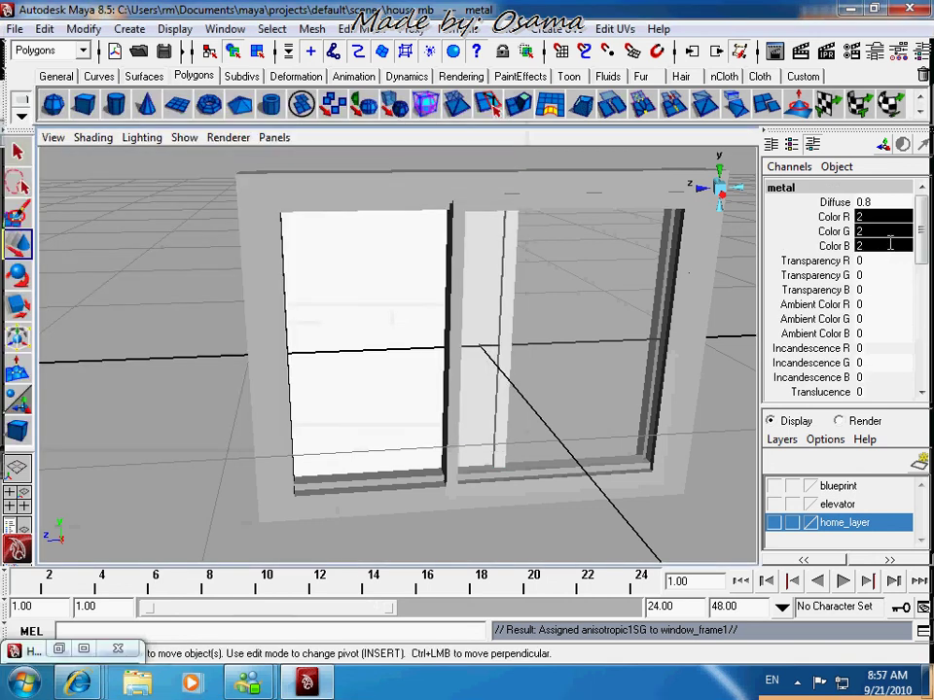
{"action": "type", "text": "2"}
{"action": "key", "text": "Return"}
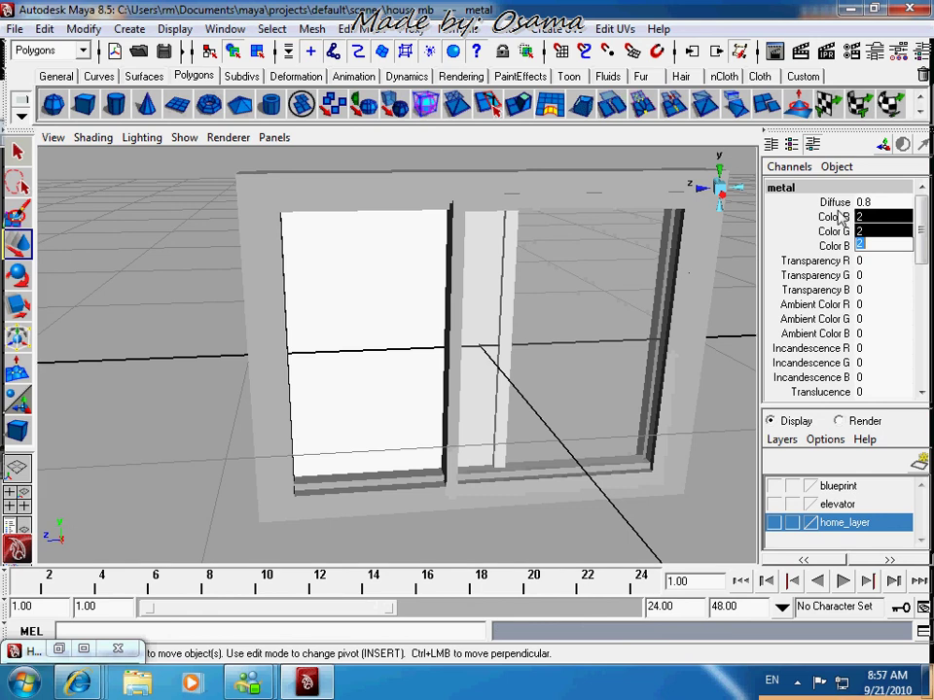
Select the glass faces of window_frame1 and assign the existing glass1 material to them
{"action": "left_click", "coordinate": [388, 293]}
{"action": "right_click_drag", "start_coordinate": [394, 310], "coordinate": [516, 620]}
{"action": "left_click", "coordinate": [412, 371]}
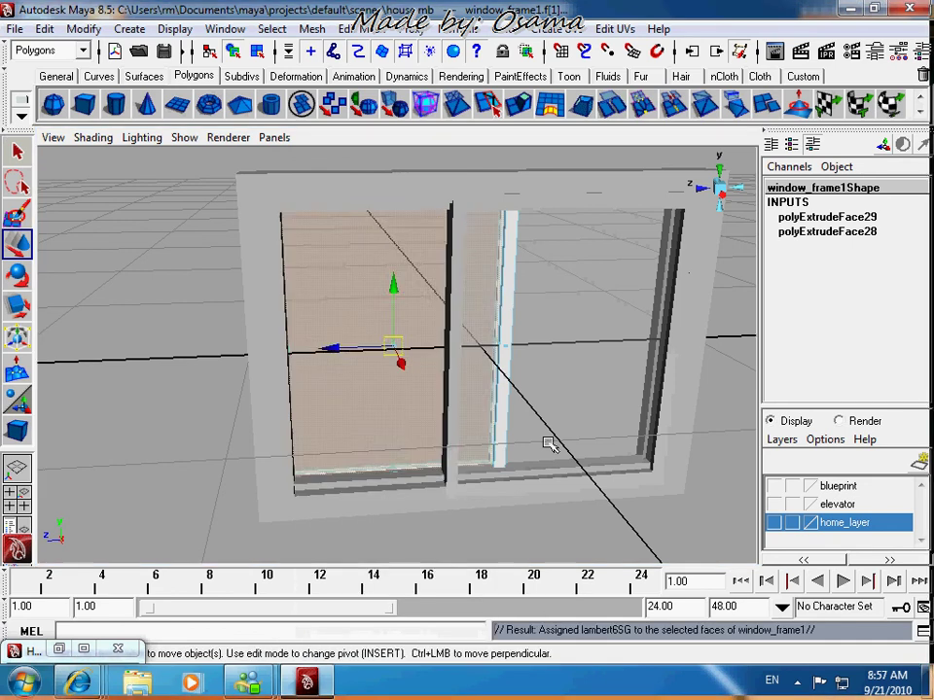
Assign the metal material to window_frame2 and the glass1 material to its glass faces
{"action": "left_click", "coordinate": [590, 345]}
{"action": "right_click_drag", "start_coordinate": [587, 331], "coordinate": [738, 625]}
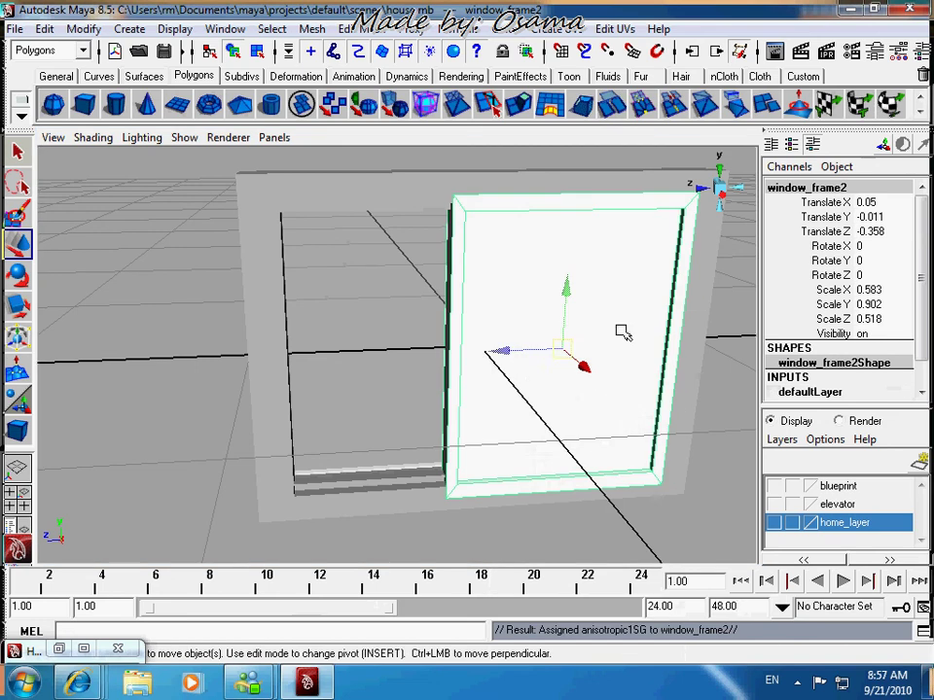
{"action": "right_click_drag", "start_coordinate": [624, 332], "coordinate": [628, 379]}
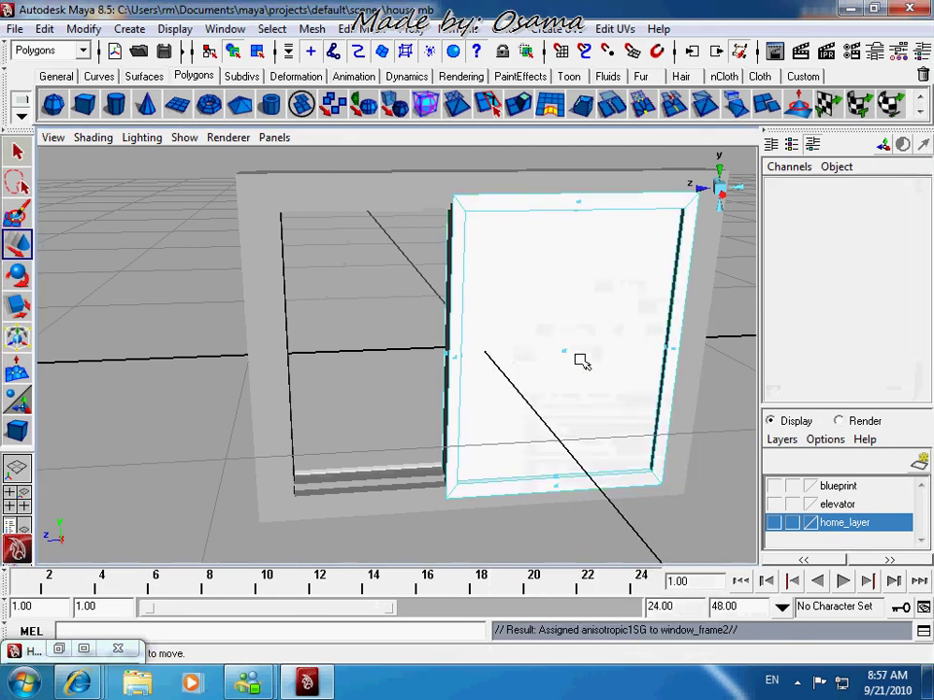
{"action": "left_click", "coordinate": [583, 365]}
{"action": "left_click_drag", "start_coordinate": [711, 396], "coordinate": [447, 387], "text": "alt"}
{"action": "right_click_drag", "start_coordinate": [566, 342], "coordinate": [695, 636]}
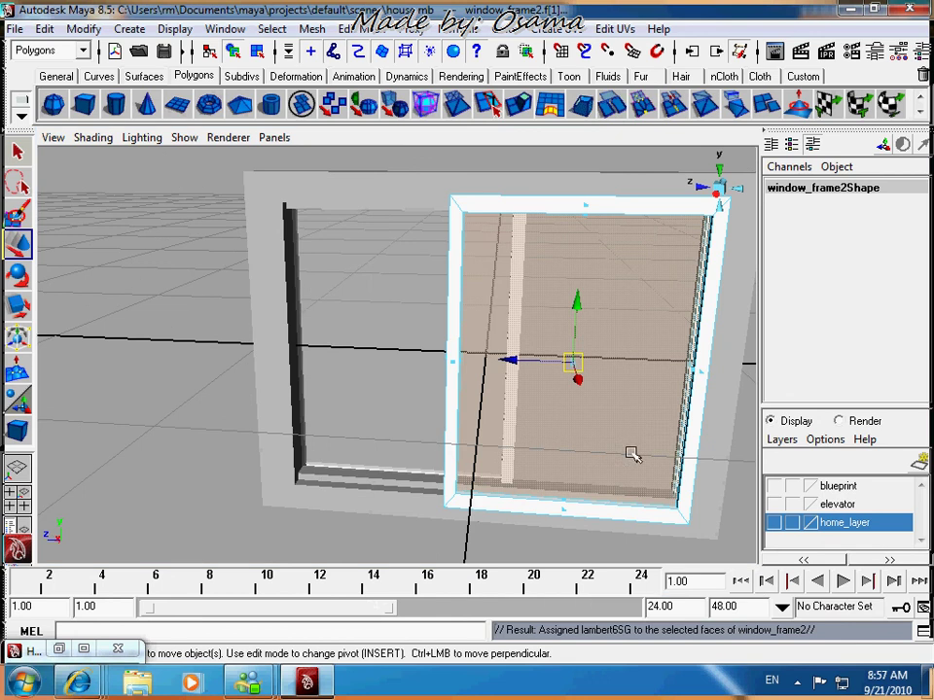
Frame the whole window at an angle in perspective and render it in a maximized Render View with Maya Software
{"action": "left_click_drag", "start_coordinate": [302, 462], "coordinate": [669, 458], "text": "alt"}
{"action": "left_click", "coordinate": [586, 436]}
{"action": "scroll", "coordinate": [589, 436], "scroll_direction": "down", "scroll_amount": 2}
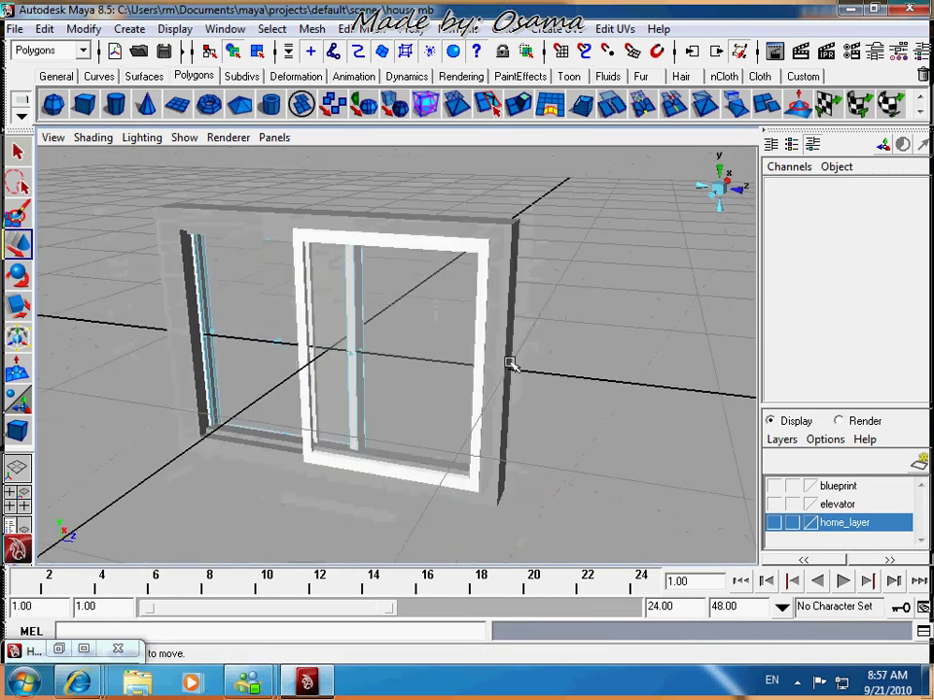
{"action": "left_click_drag", "start_coordinate": [510, 364], "coordinate": [515, 384], "text": "alt"}
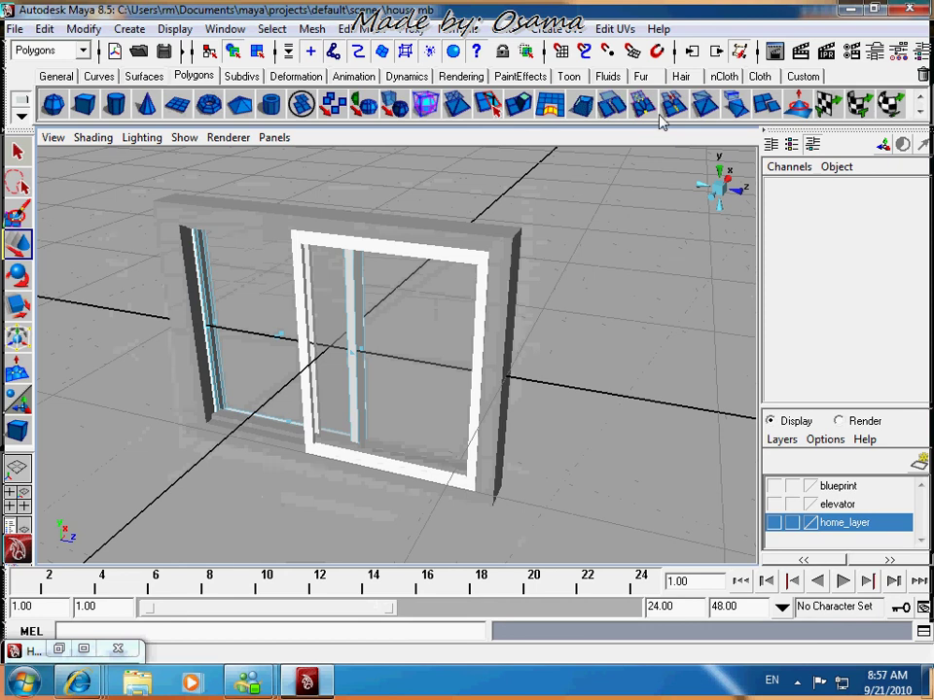
{"action": "left_click", "coordinate": [774, 51]}
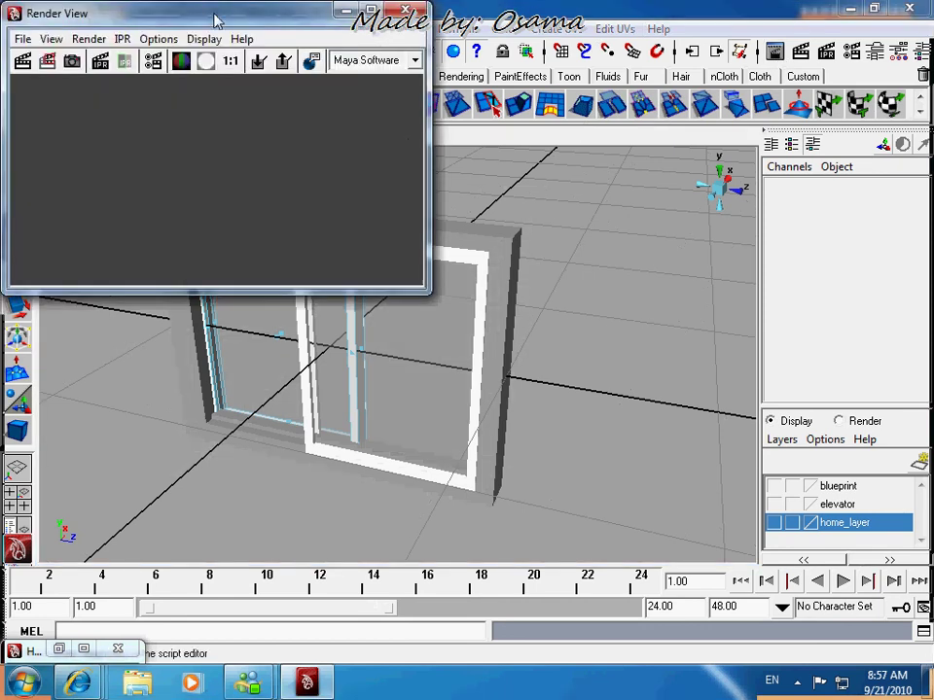
{"action": "double_click", "coordinate": [322, 9]}
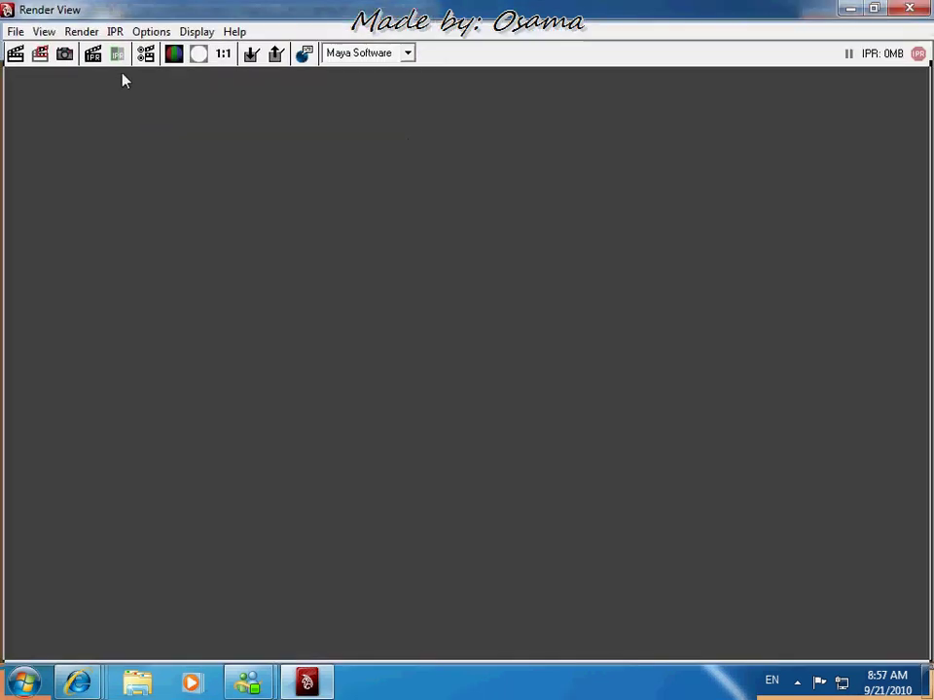
{"action": "left_click", "coordinate": [17, 53]}
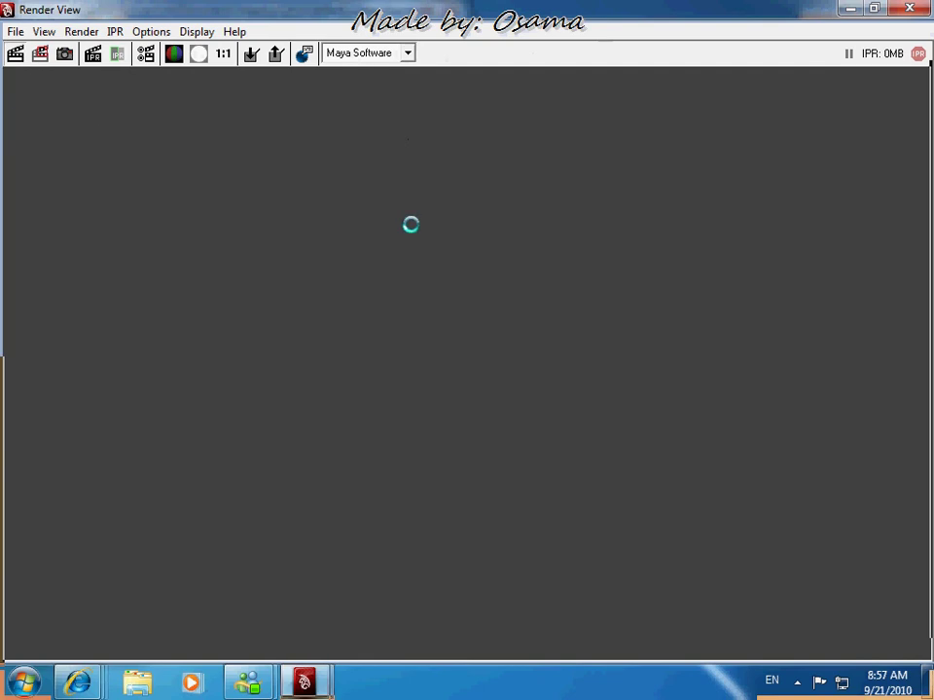